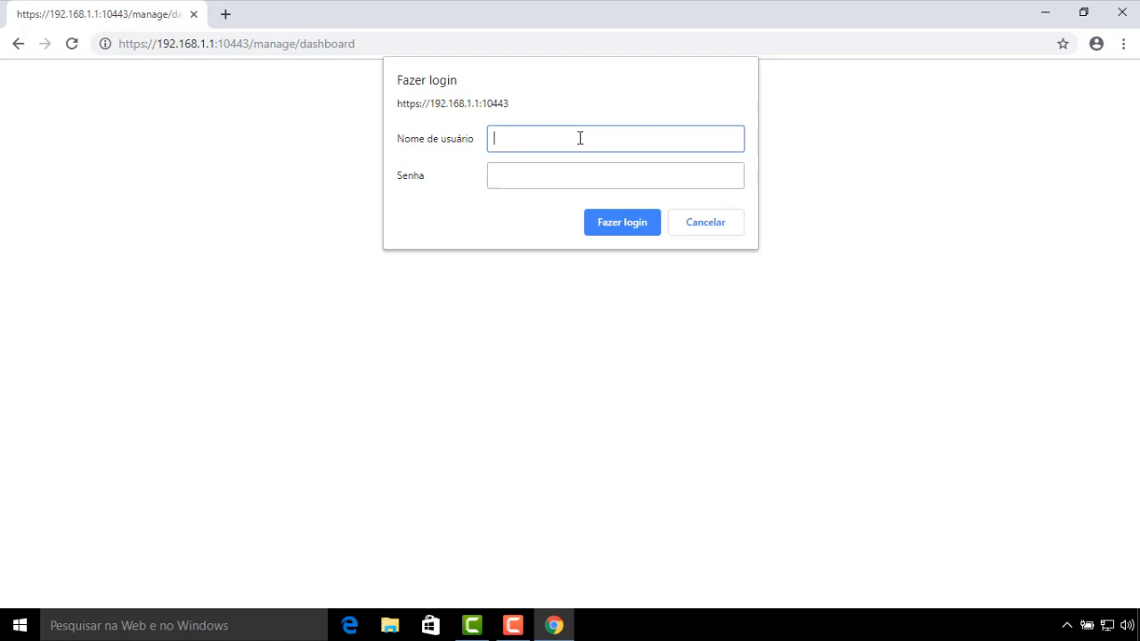
Sign in with the administrator password and decline Chrome's offer to save it
{"action": "key", "text": "Tab"}
{"action": "type", "text": "•••••••••"}
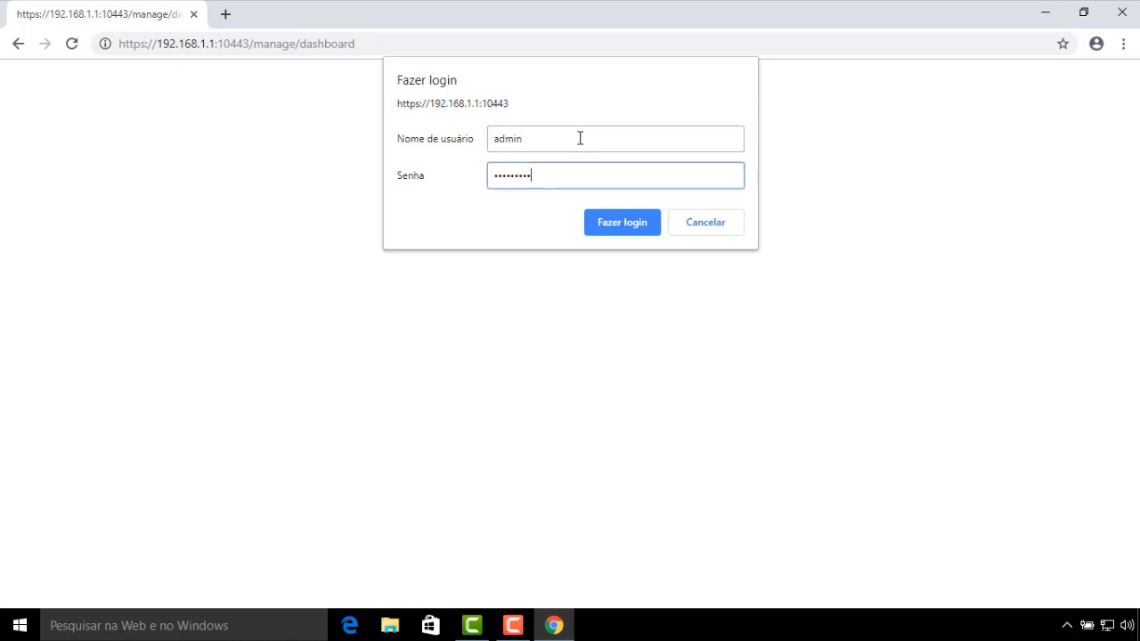
{"action": "key", "text": "Return"}
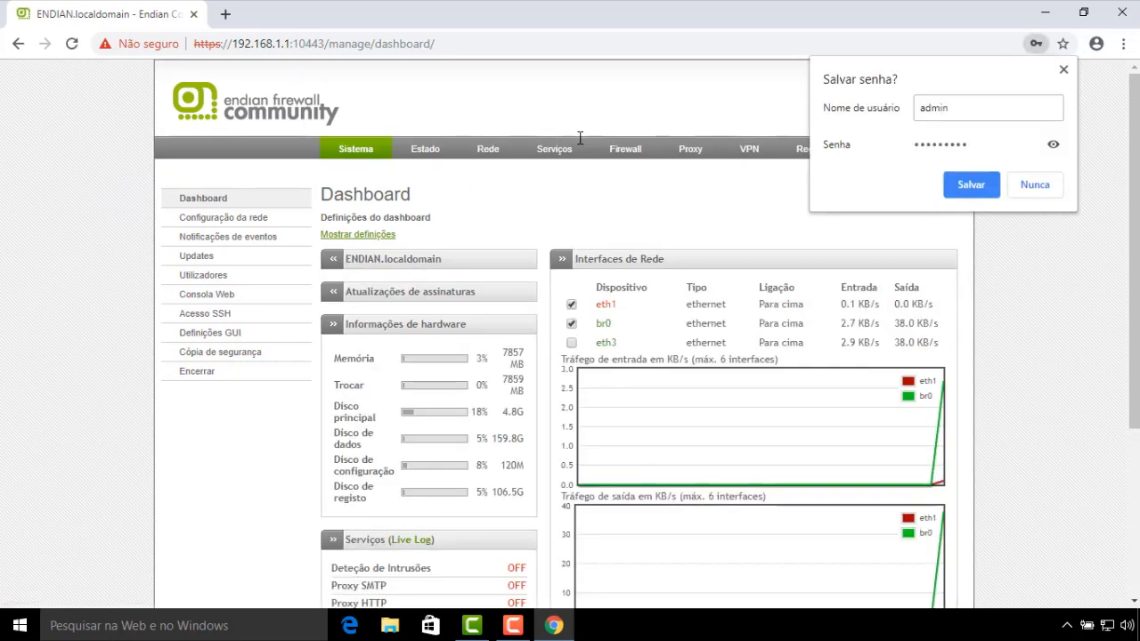
{"action": "left_click", "coordinate": [1063, 70]}
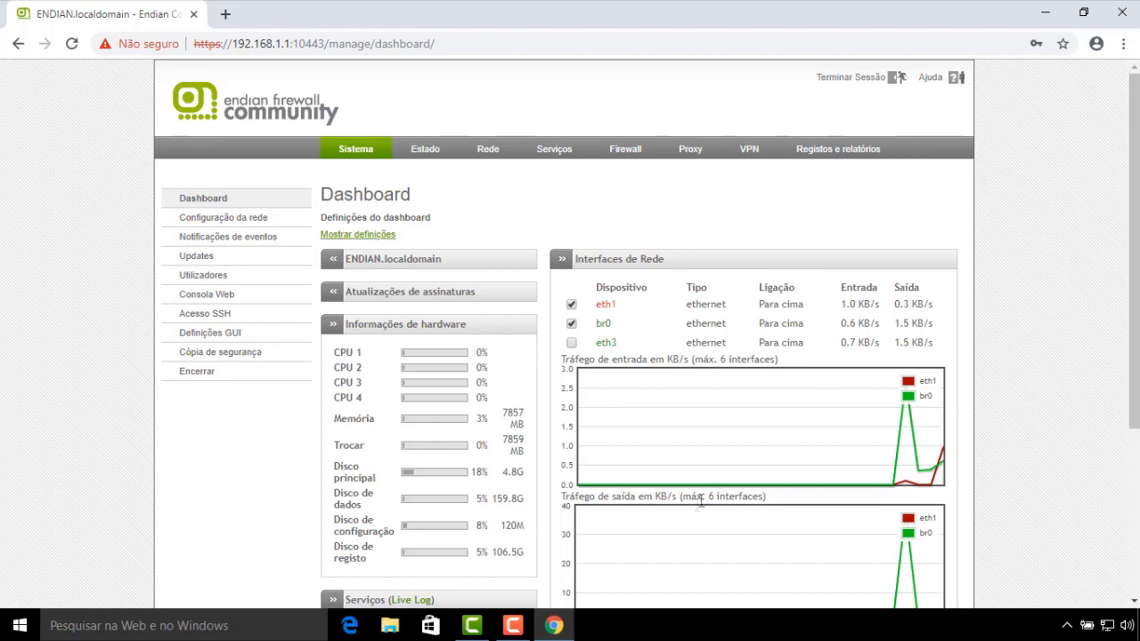
{"action": "right_click", "coordinate": [553, 625]}
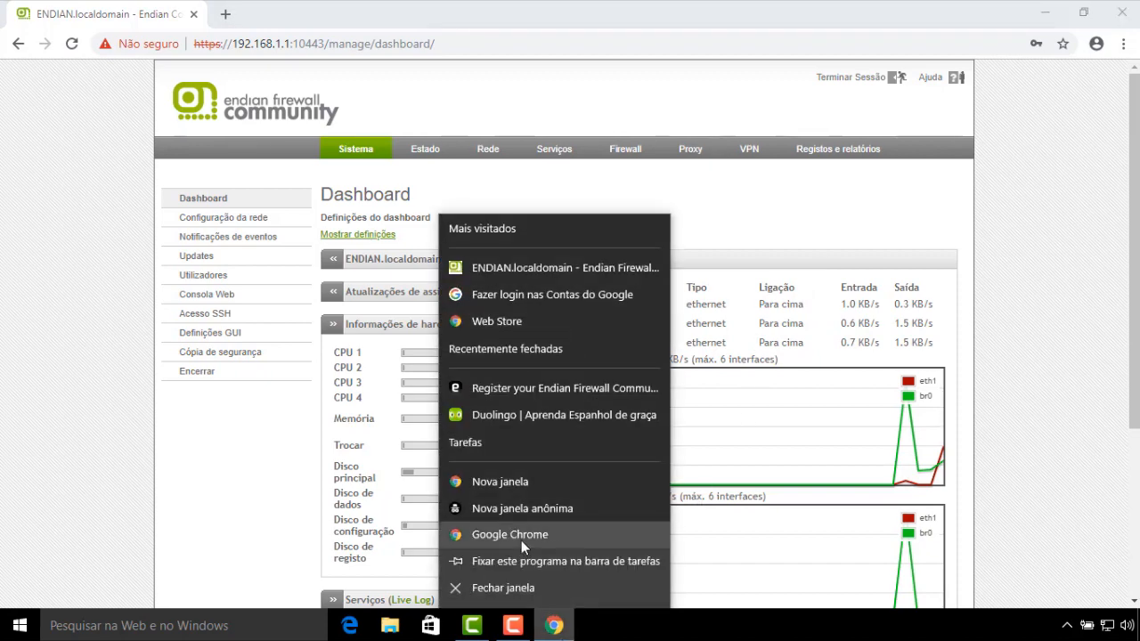
{"action": "left_click", "coordinate": [522, 538]}
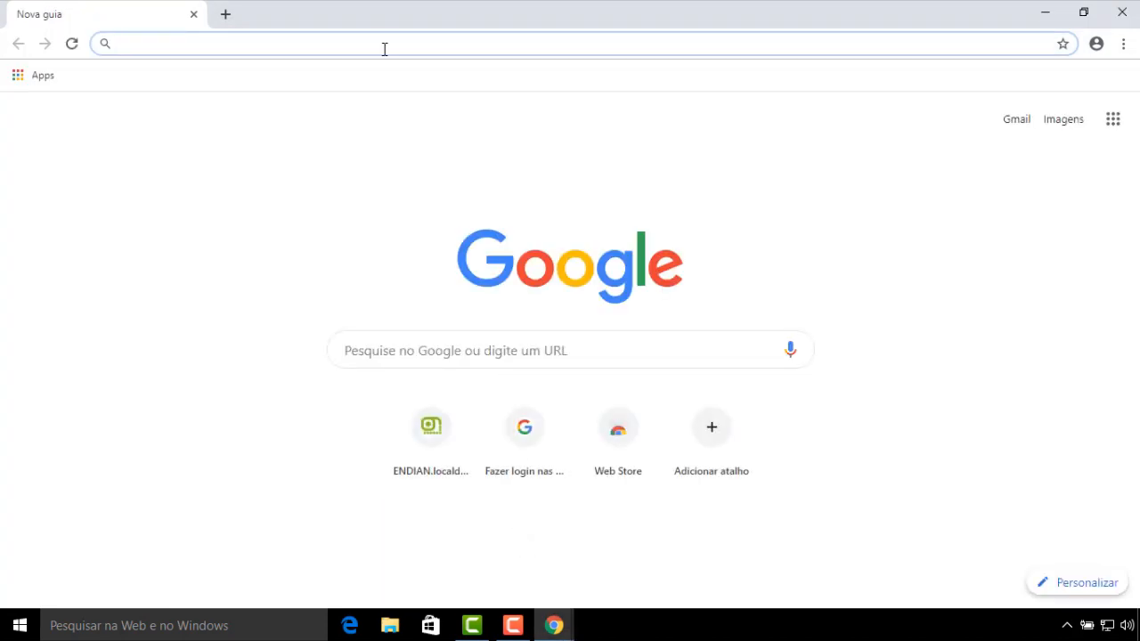
{"action": "type", "text": "google"}
{"action": "key", "text": "Return"}
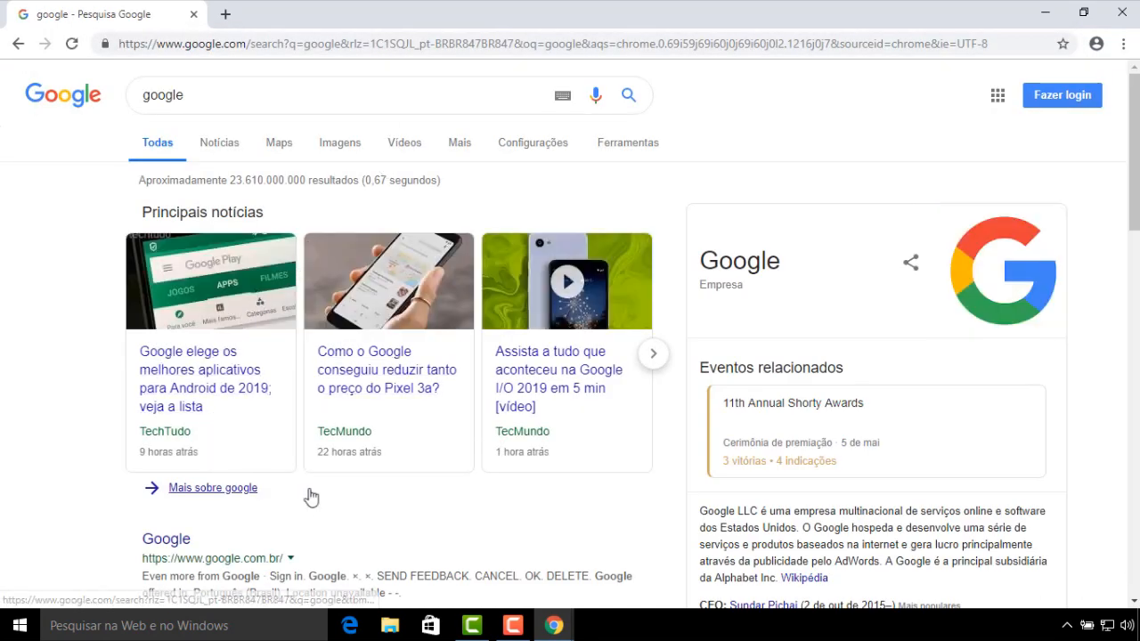
{"action": "scroll", "coordinate": [492, 344], "scroll_direction": "down", "scroll_amount": 10}
{"action": "scroll", "coordinate": [492, 344], "scroll_direction": "up", "scroll_amount": 10}
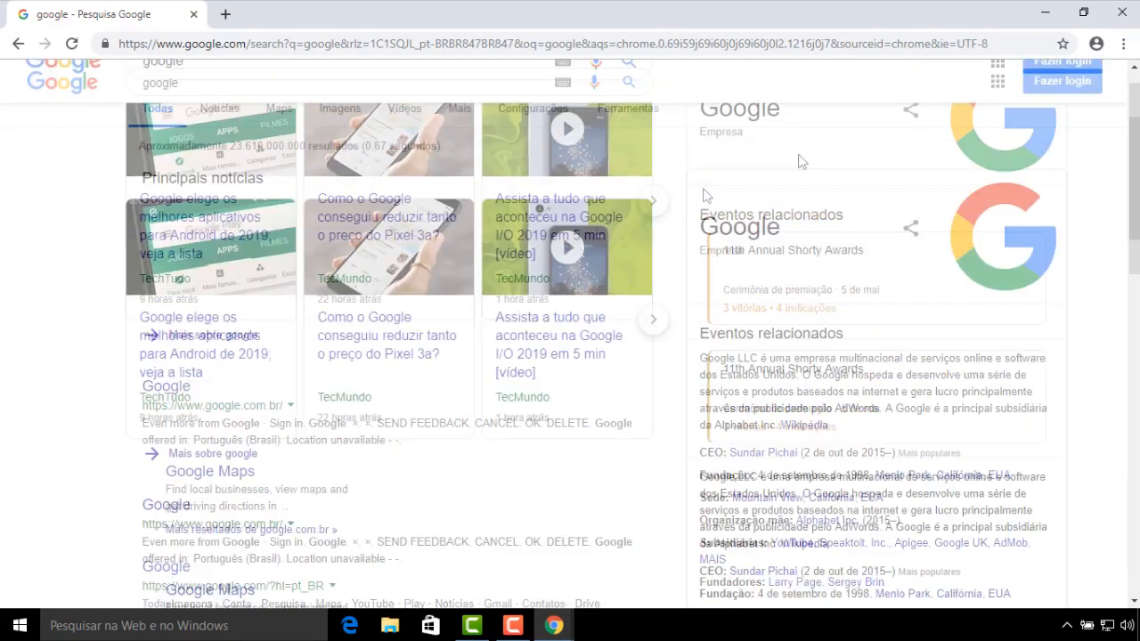
{"action": "left_click", "coordinate": [1135, 17]}
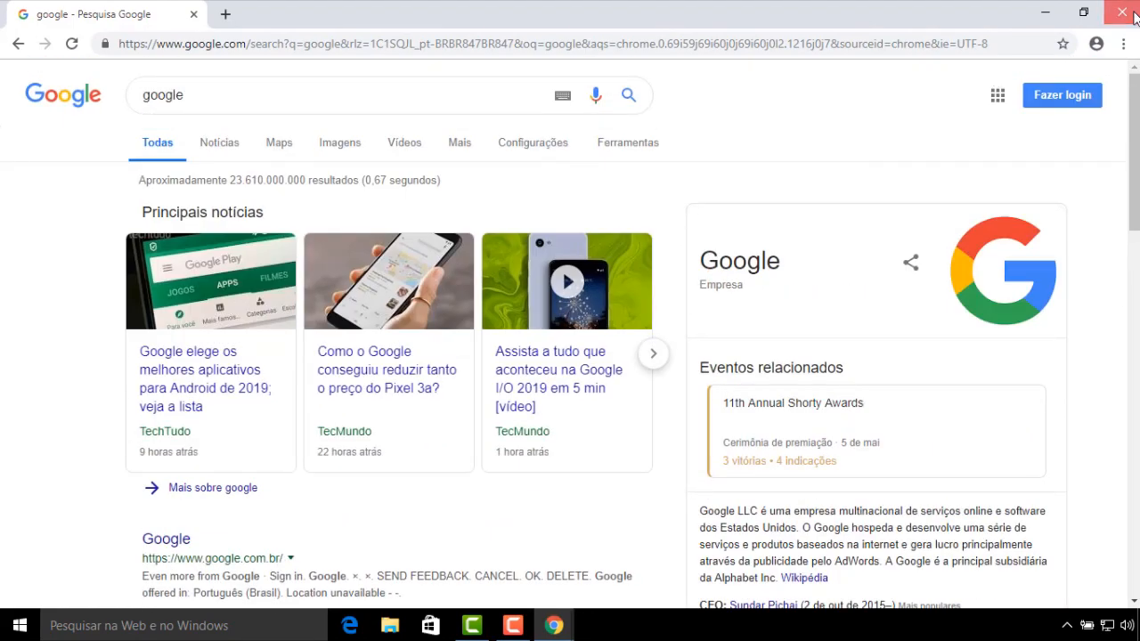
{"action": "right_click", "coordinate": [1113, 628]}
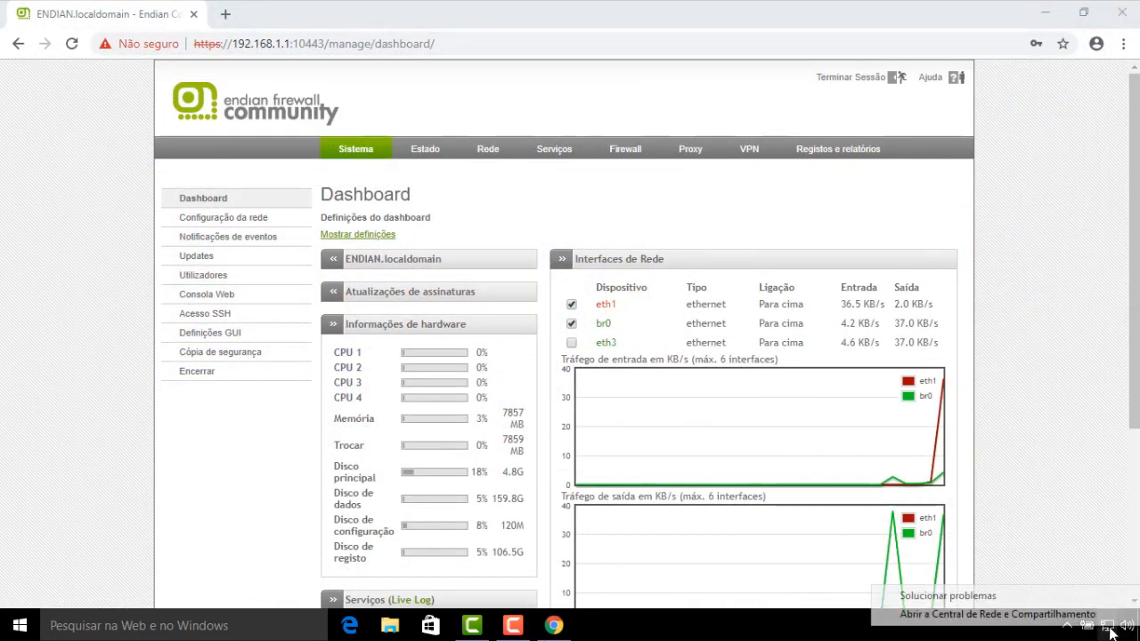
{"action": "left_click", "coordinate": [997, 613]}
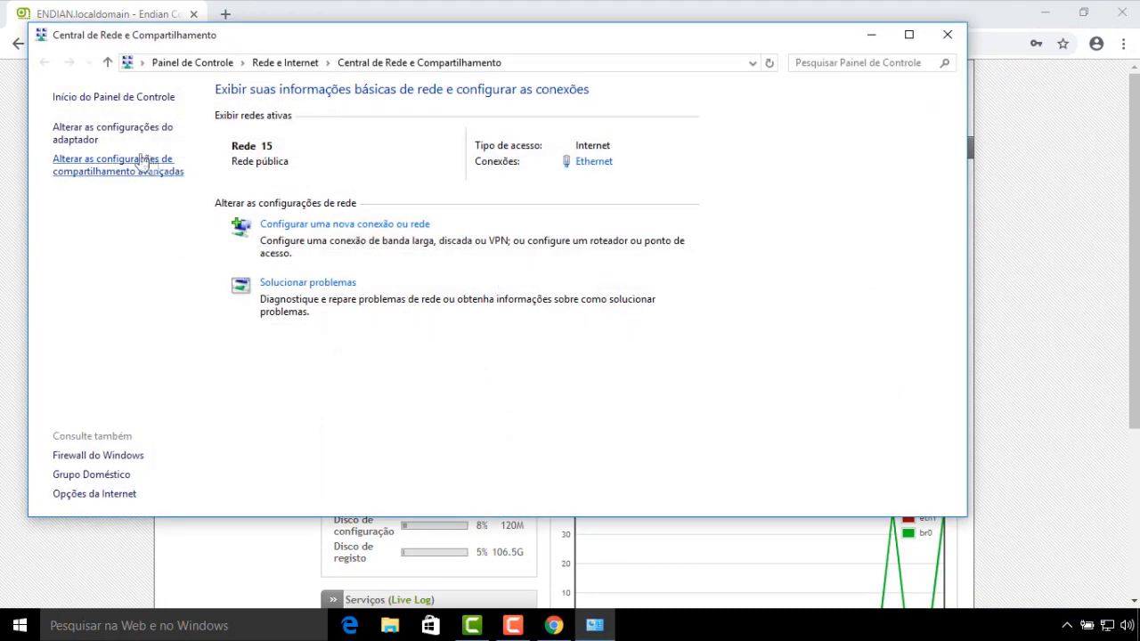
{"action": "left_click", "coordinate": [89, 129]}
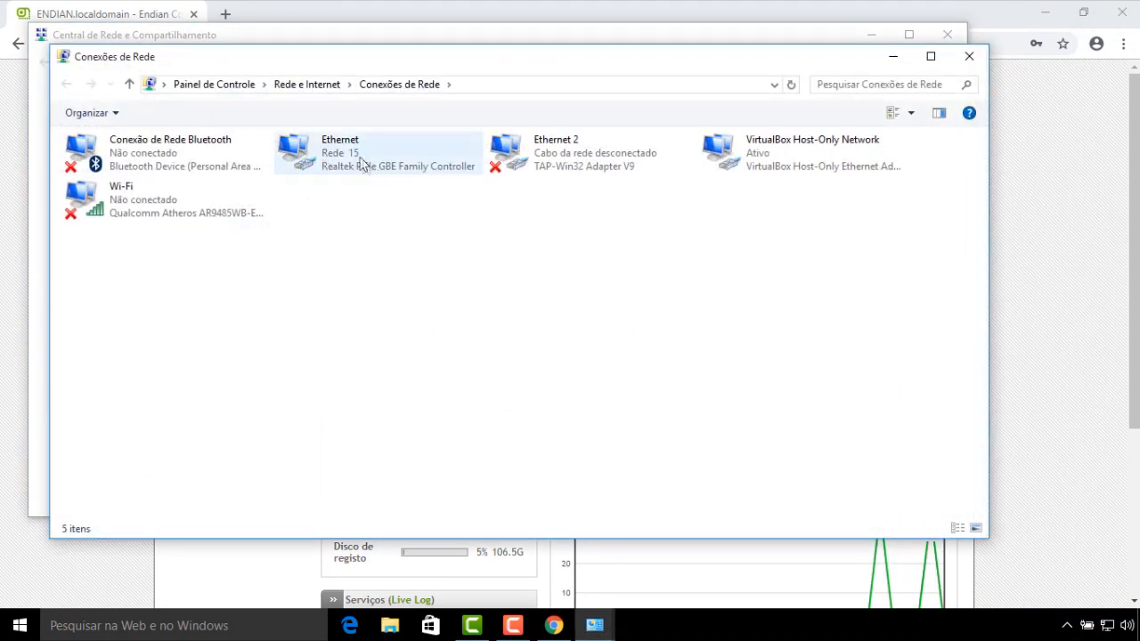
{"action": "right_click", "coordinate": [348, 156]}
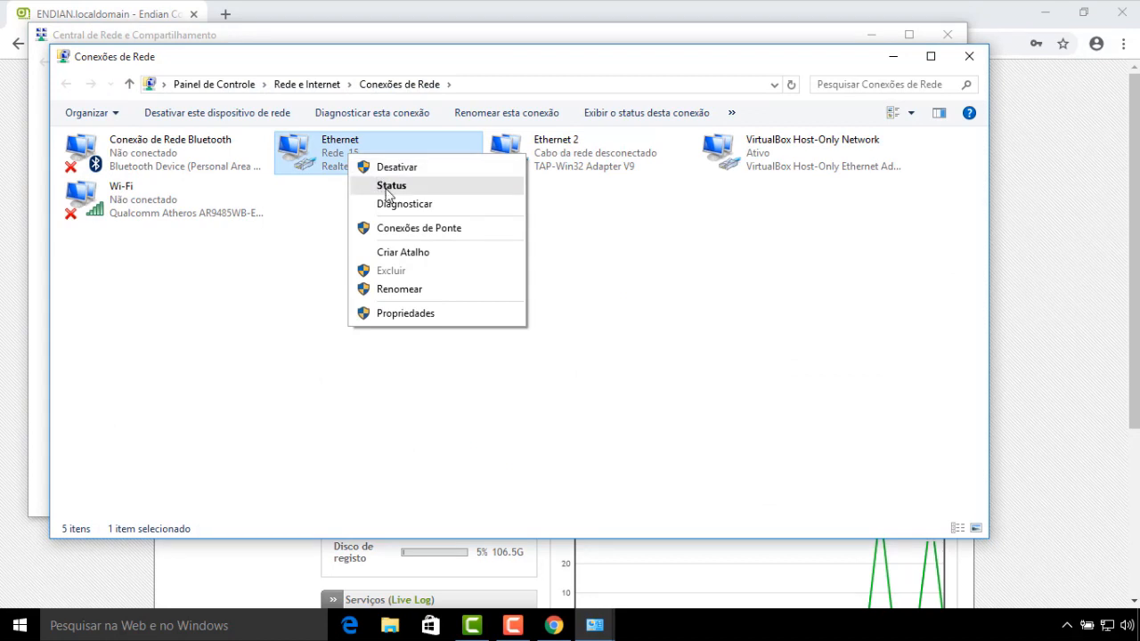
{"action": "left_click", "coordinate": [388, 189]}
{"action": "left_click", "coordinate": [464, 304]}
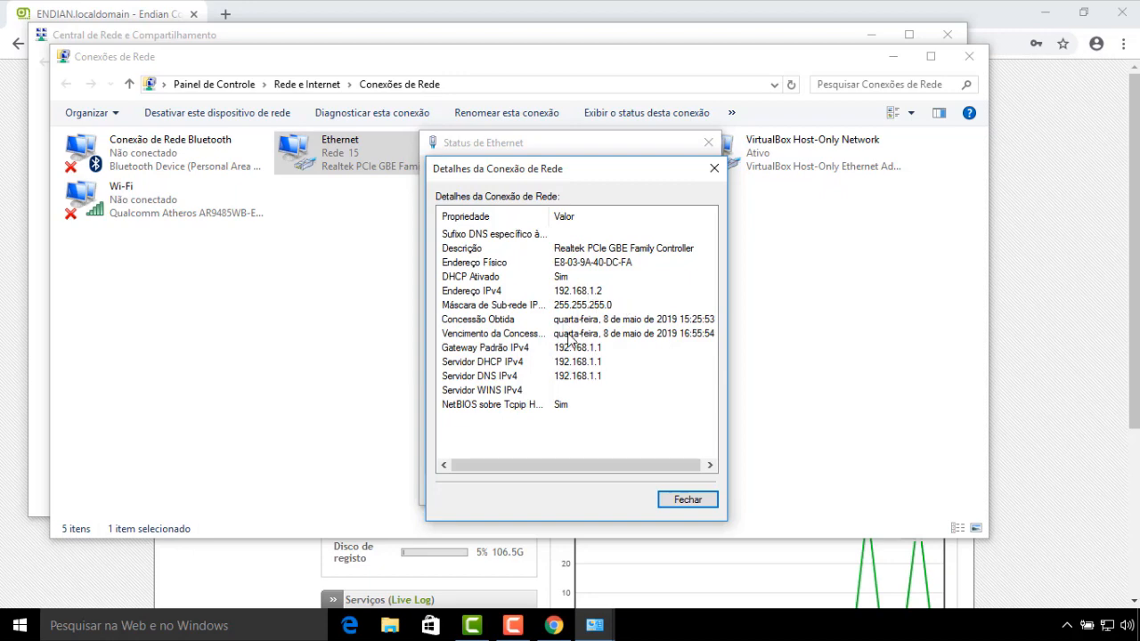
{"action": "left_click", "coordinate": [682, 500]}
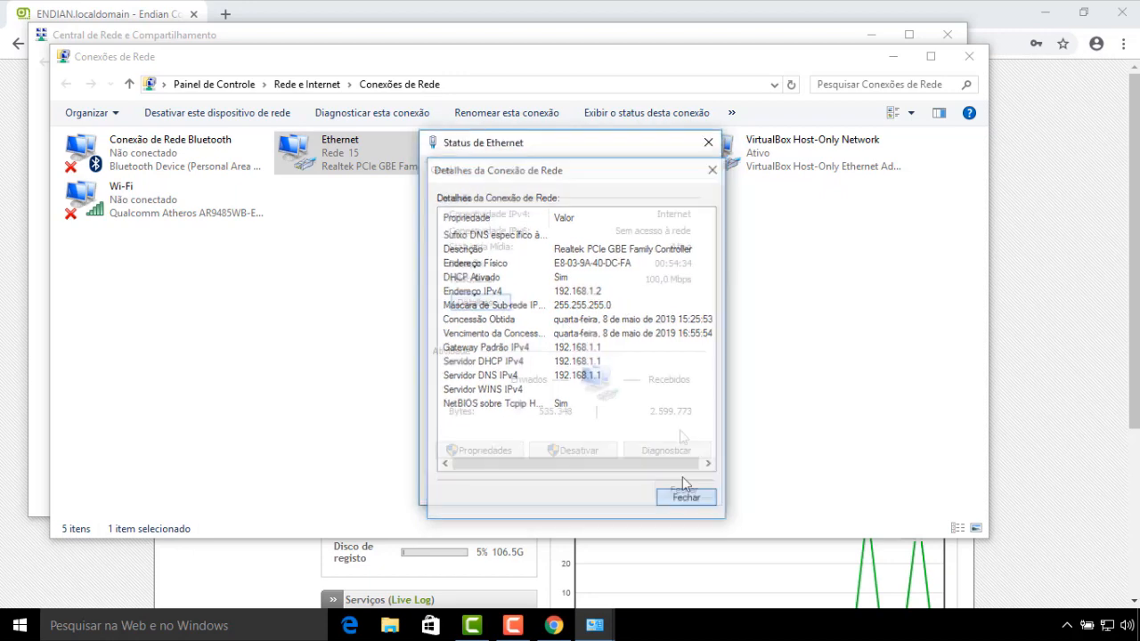
{"action": "left_click", "coordinate": [707, 145]}
{"action": "left_click", "coordinate": [968, 57]}
{"action": "left_click", "coordinate": [946, 34]}
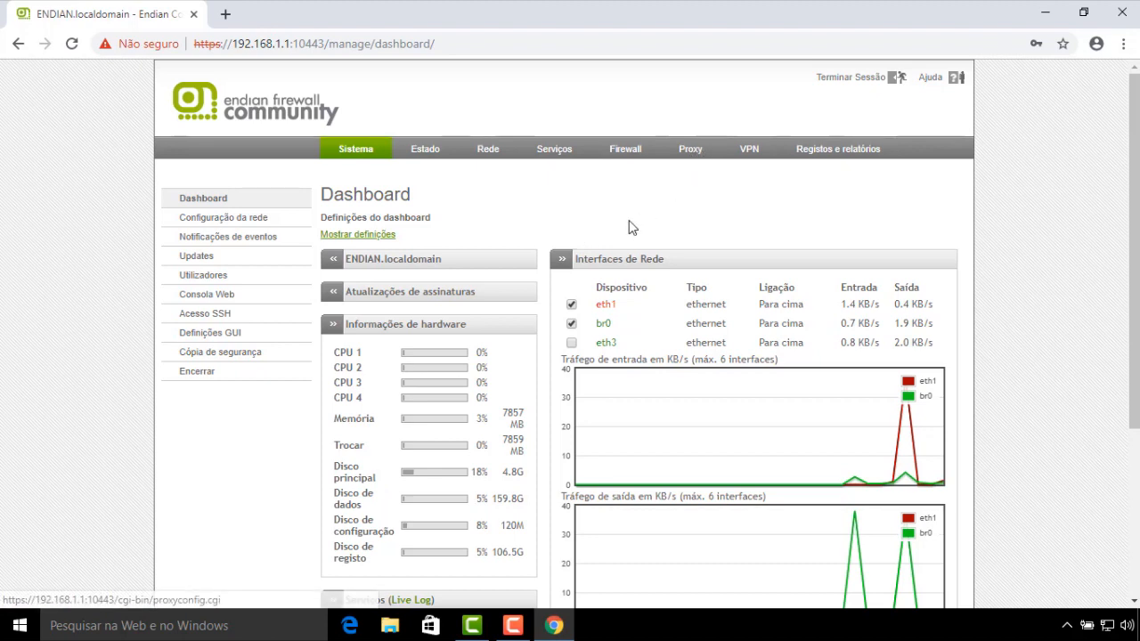
Review outgoing rules 1 (VERDE AZUL, TCP/80, allow HTTP) and 2 (port 443), then go to Proxy
{"action": "left_click", "coordinate": [627, 156]}
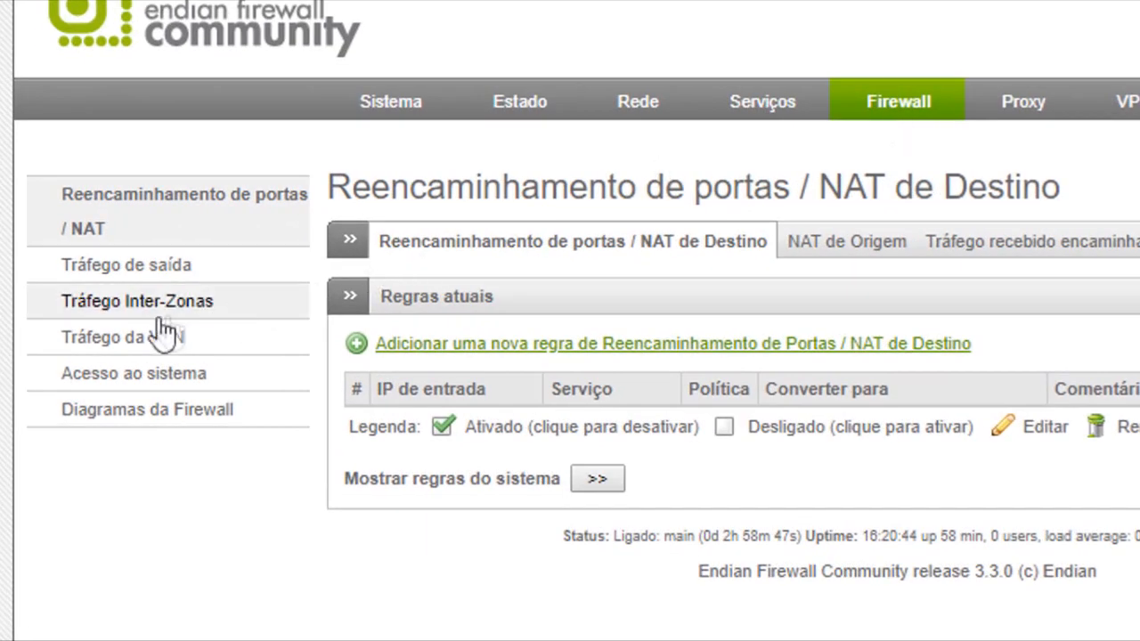
{"action": "left_click", "coordinate": [152, 267]}
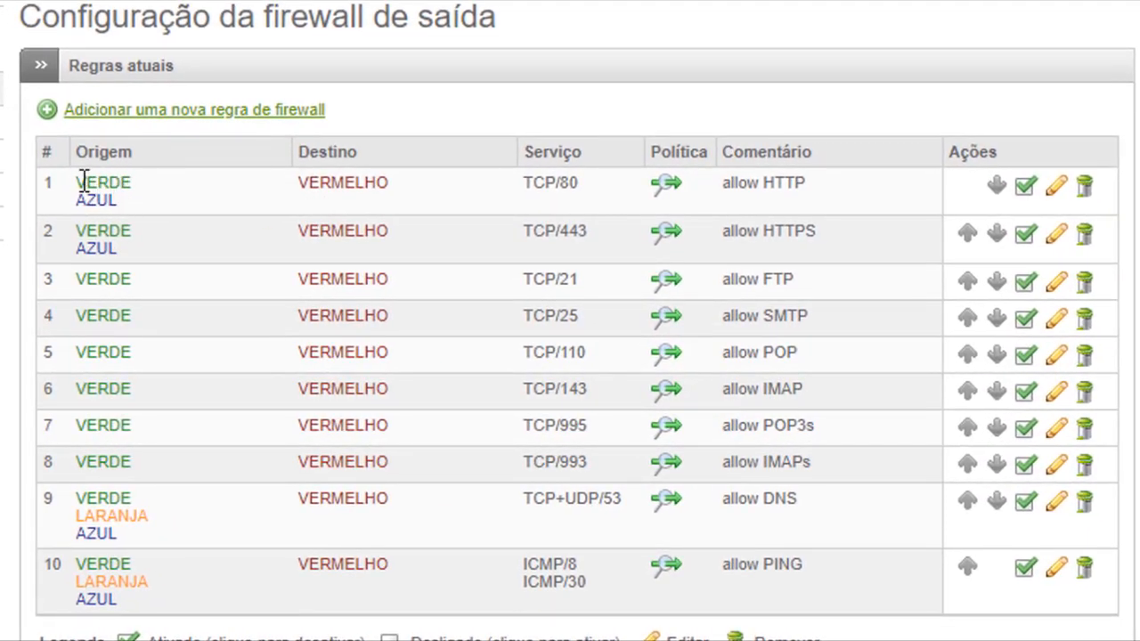
{"action": "triple_click", "coordinate": [96, 187]}
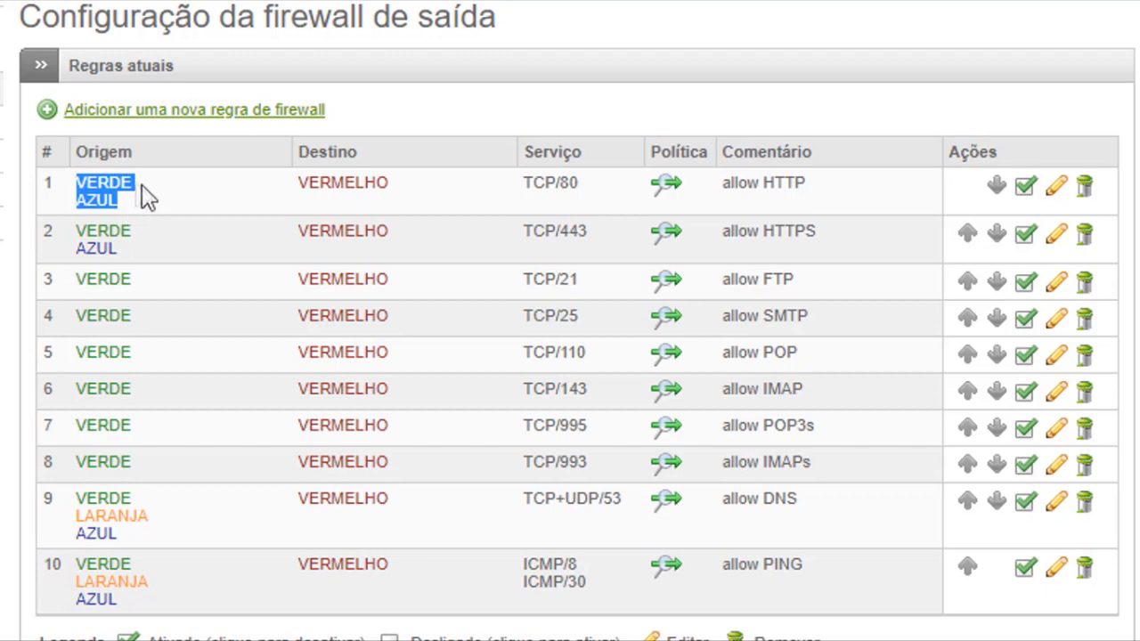
{"action": "left_click", "coordinate": [138, 203]}
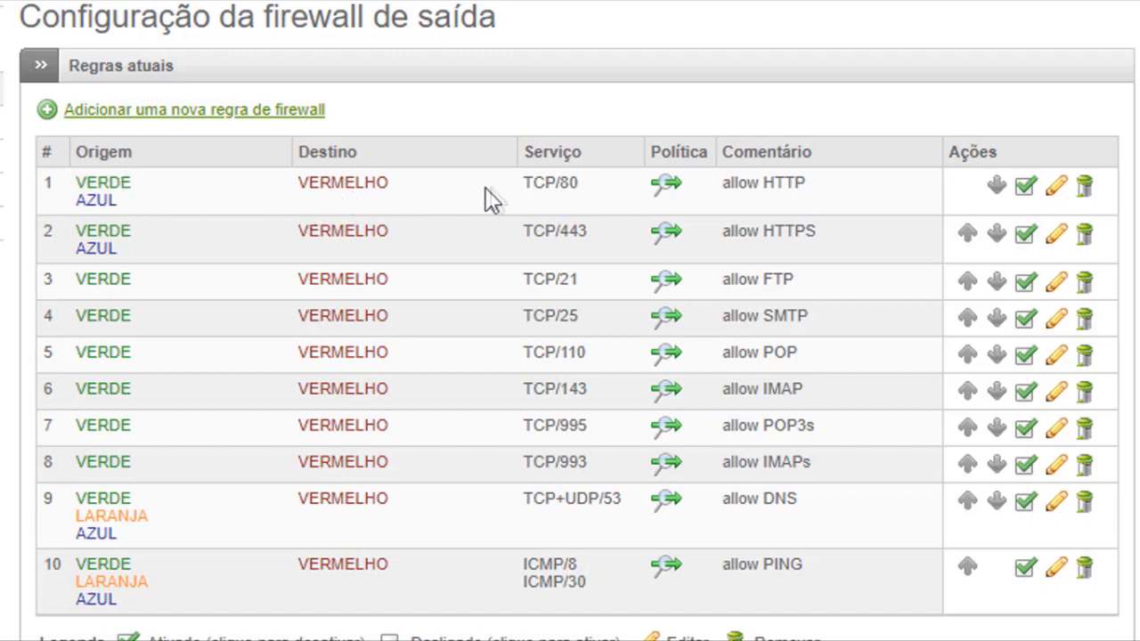
{"action": "left_click_drag", "start_coordinate": [578, 183], "coordinate": [521, 189]}
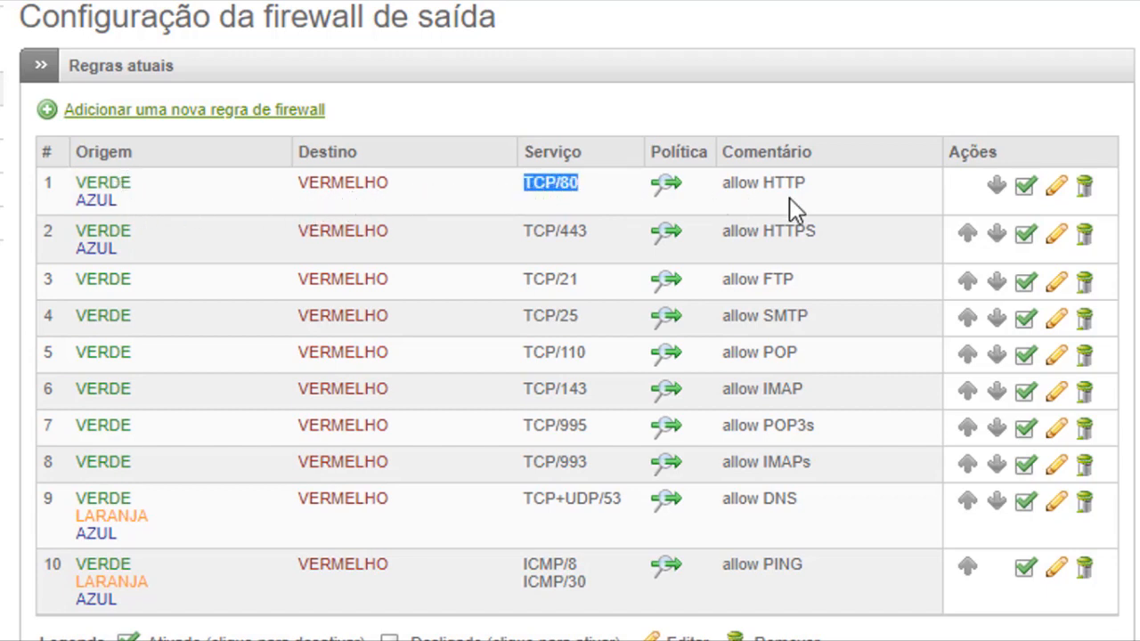
{"action": "left_click_drag", "start_coordinate": [759, 184], "coordinate": [726, 196]}
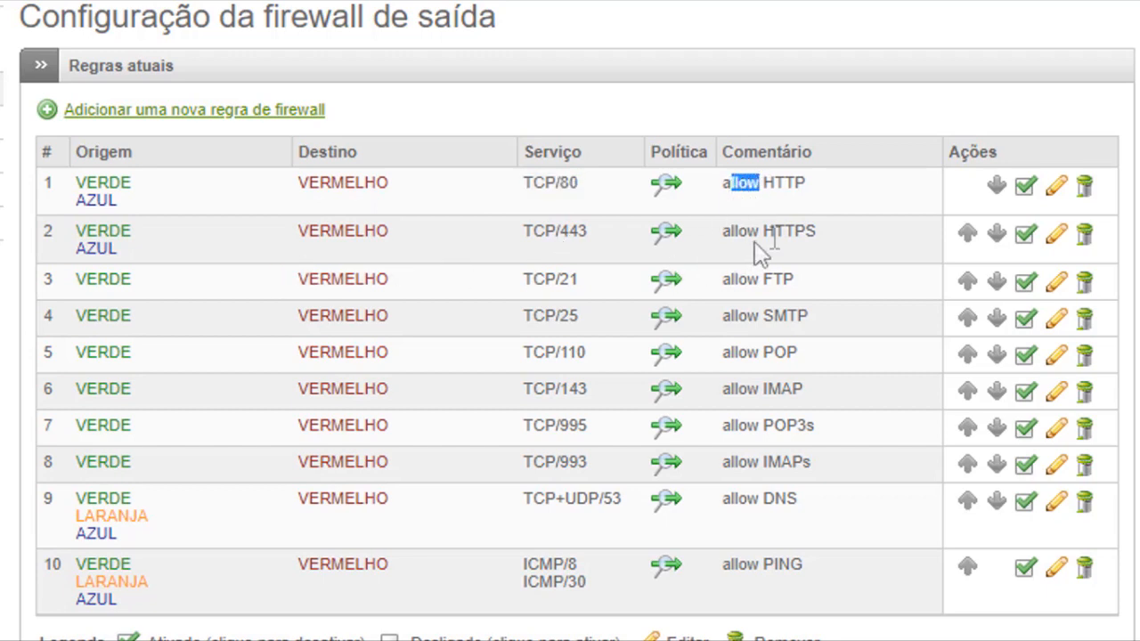
{"action": "left_click_drag", "start_coordinate": [588, 231], "coordinate": [564, 237]}
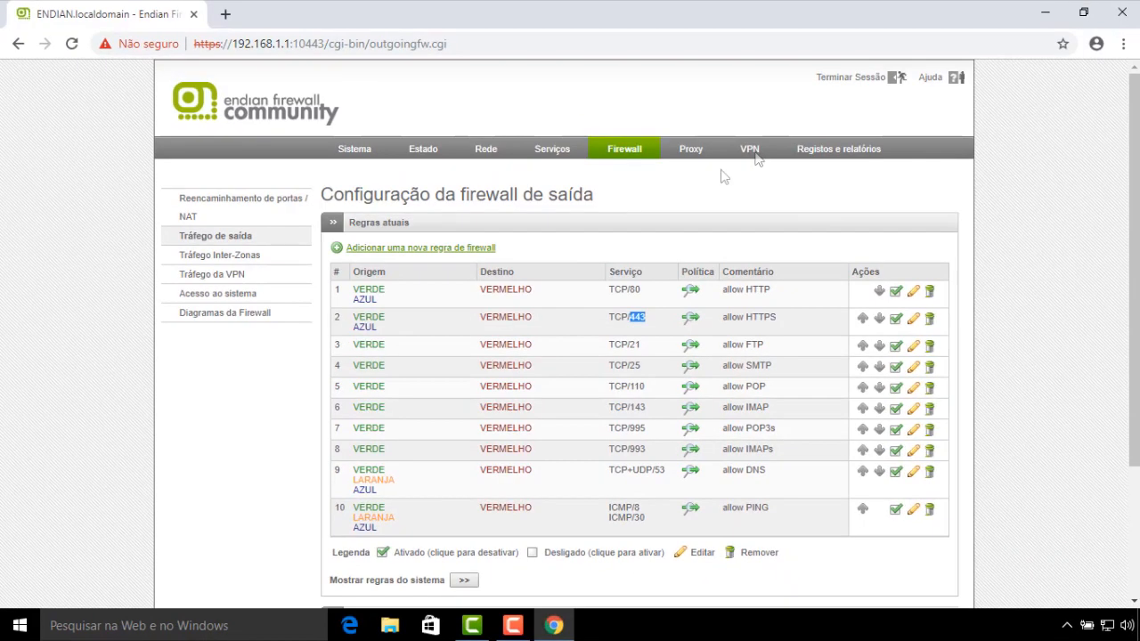
{"action": "left_click", "coordinate": [691, 149]}
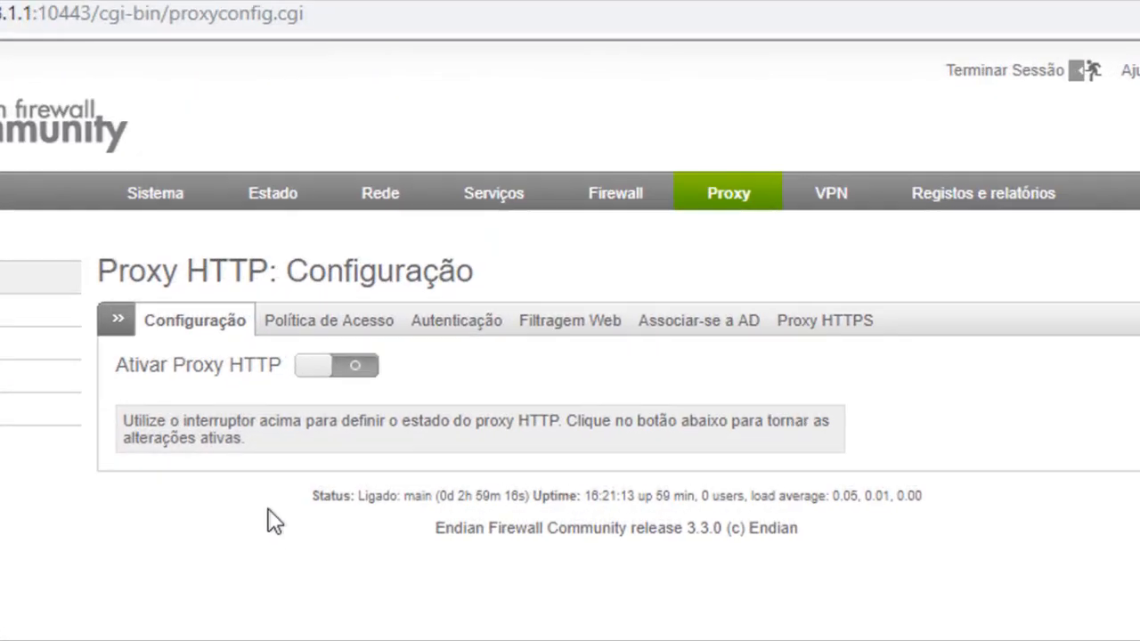
{"action": "left_click", "coordinate": [616, 203]}
{"action": "left_click", "coordinate": [735, 204]}
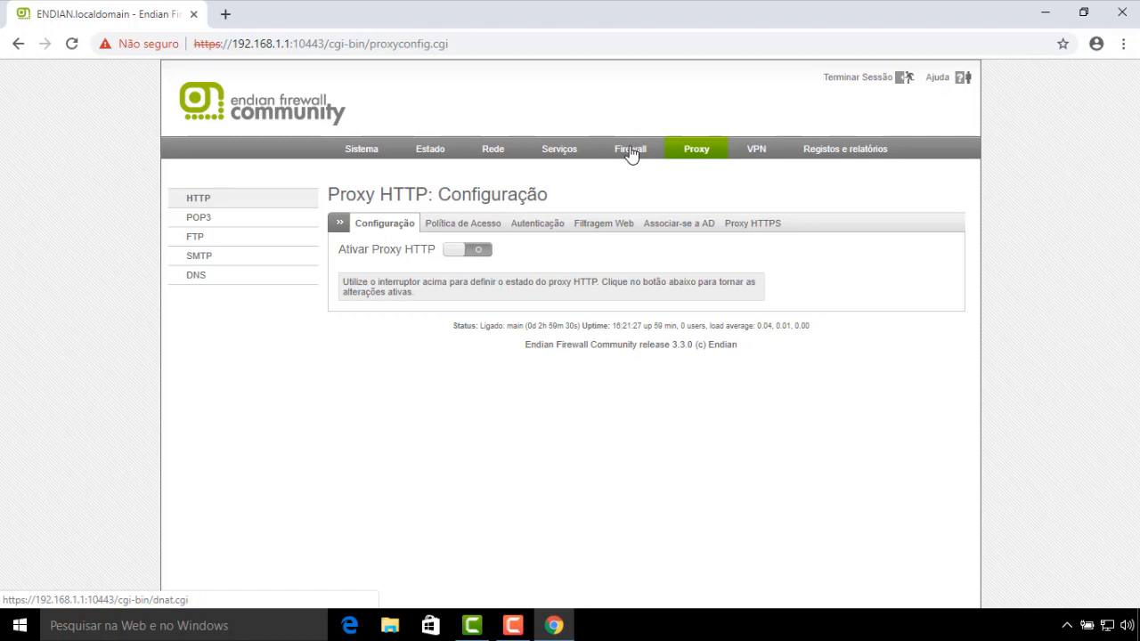
Disable outgoing firewall rules 1 (allow HTTP) and 2 (allow HTTPS)
{"action": "left_click", "coordinate": [629, 151]}
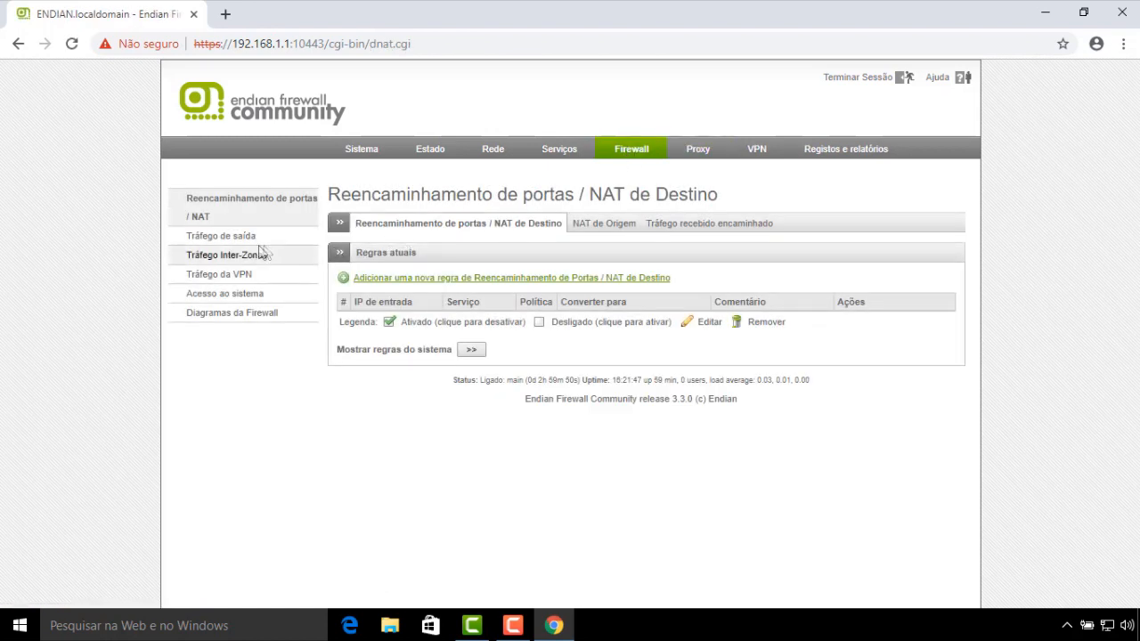
{"action": "left_click", "coordinate": [234, 241]}
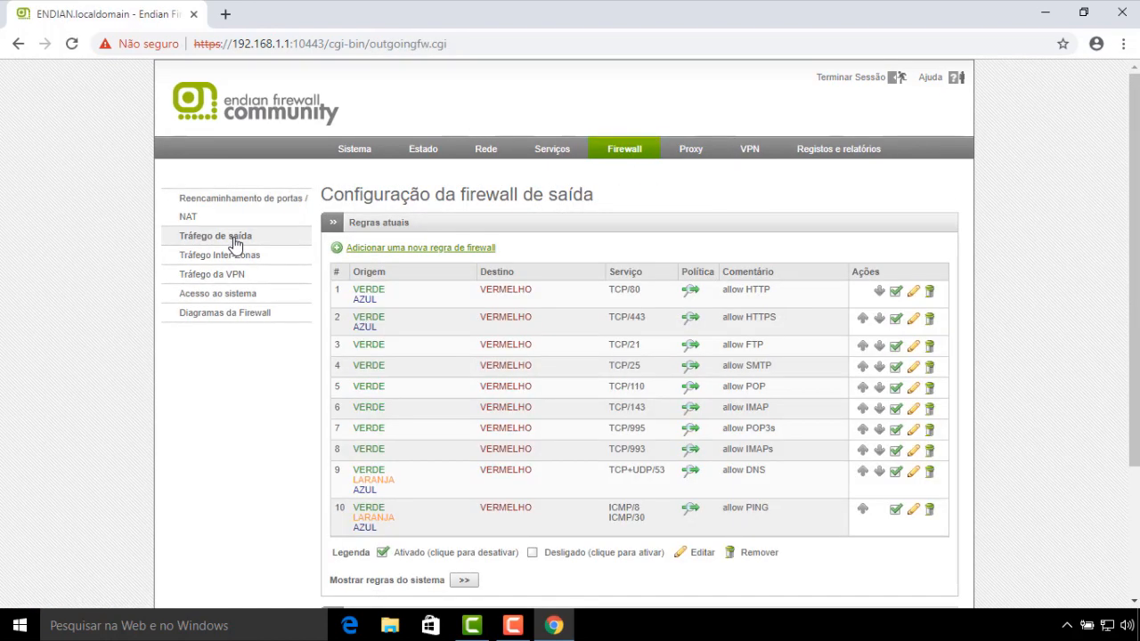
{"action": "left_click", "coordinate": [896, 292]}
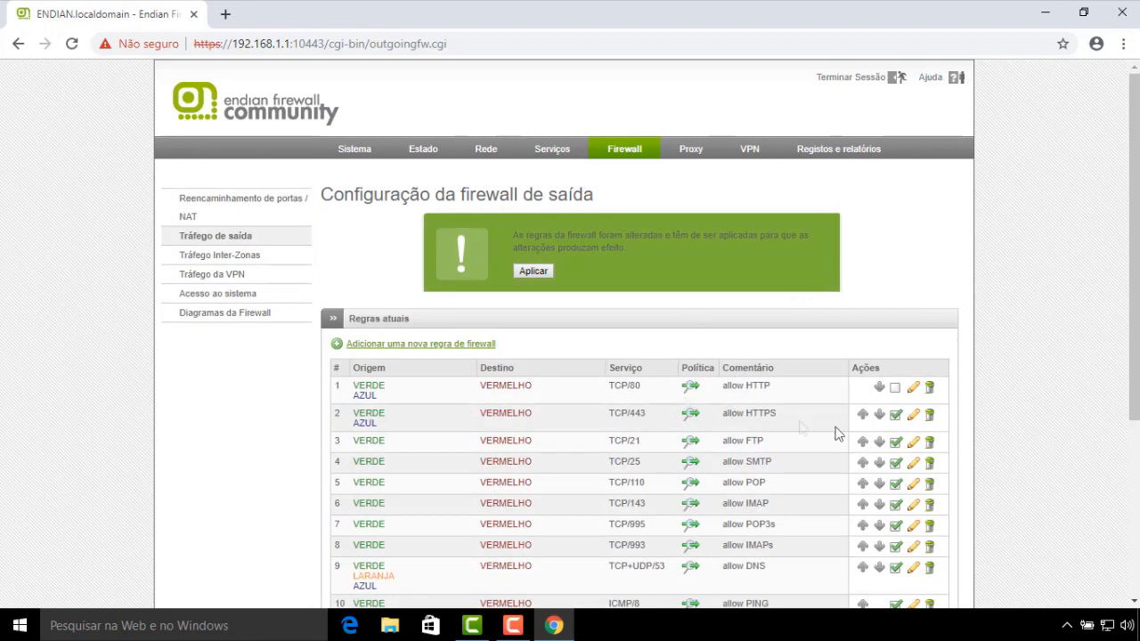
{"action": "left_click", "coordinate": [896, 415]}
Apply the changed outgoing firewall rules
{"action": "scroll", "coordinate": [950, 267], "scroll_direction": "down", "scroll_amount": 1}
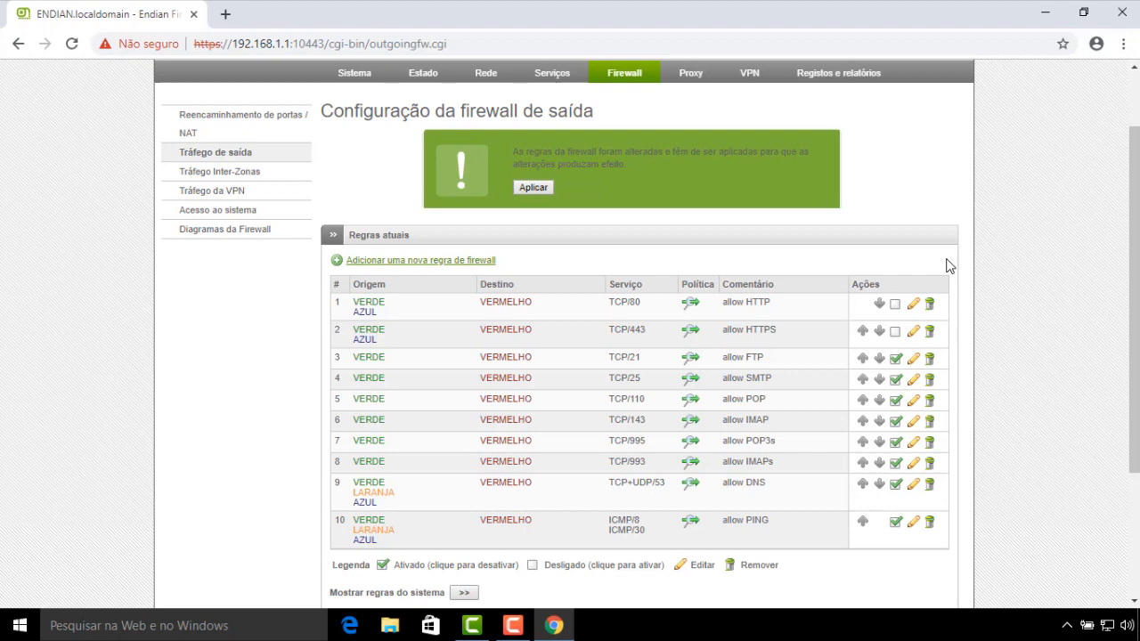
{"action": "left_click", "coordinate": [535, 192]}
{"action": "scroll", "coordinate": [703, 252], "scroll_direction": "down", "scroll_amount": 2}
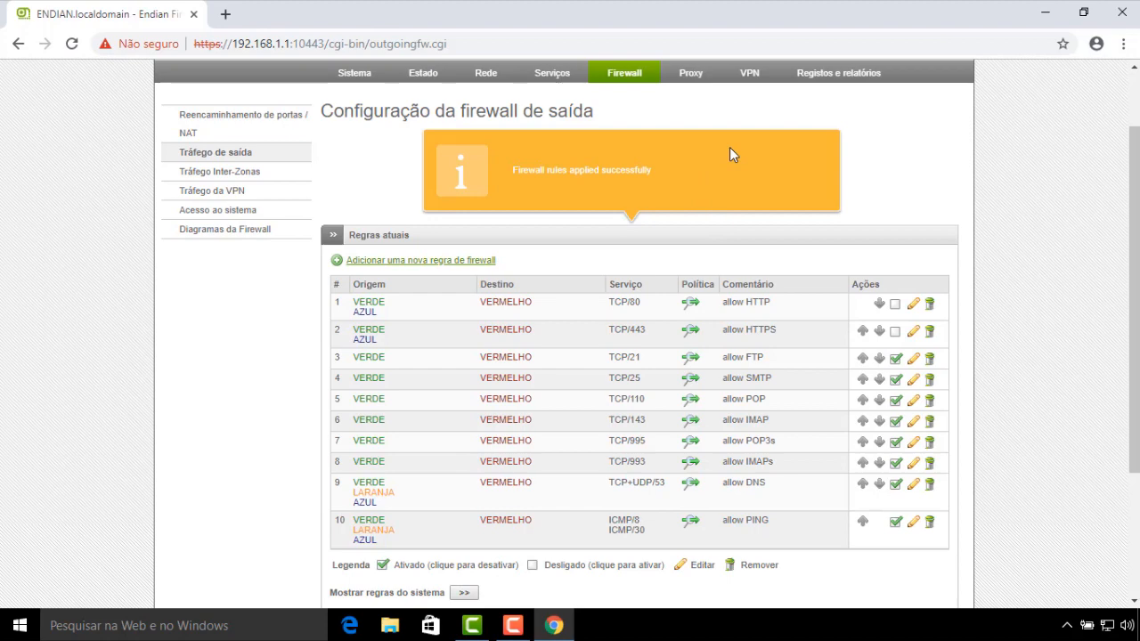
{"action": "scroll", "coordinate": [725, 167], "scroll_direction": "down", "scroll_amount": 1}
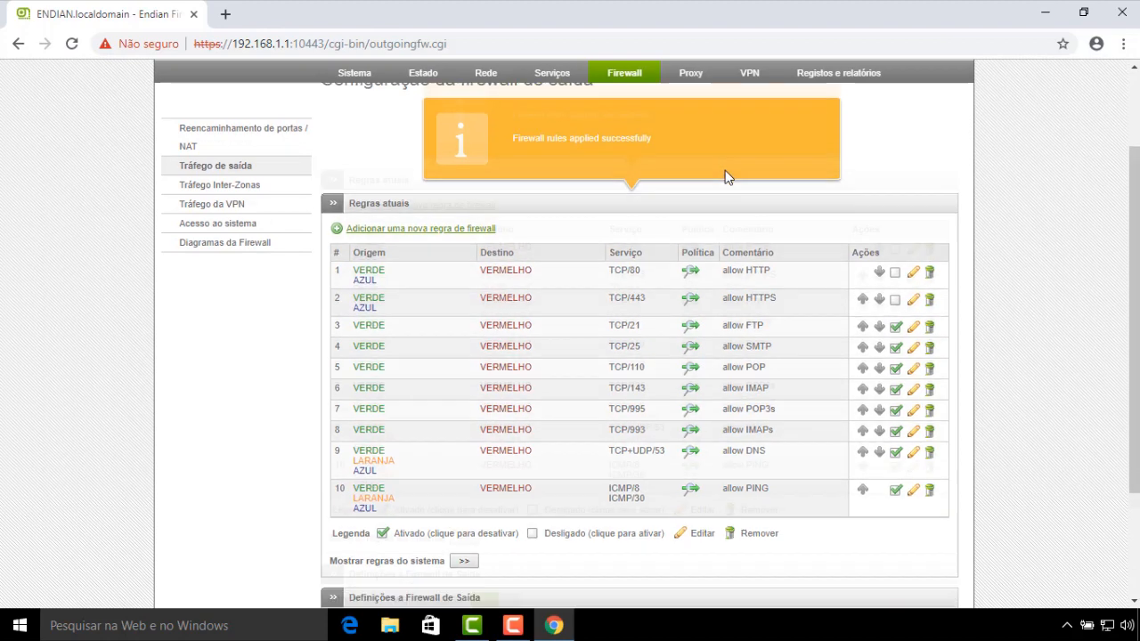
{"action": "right_click", "coordinate": [550, 633]}
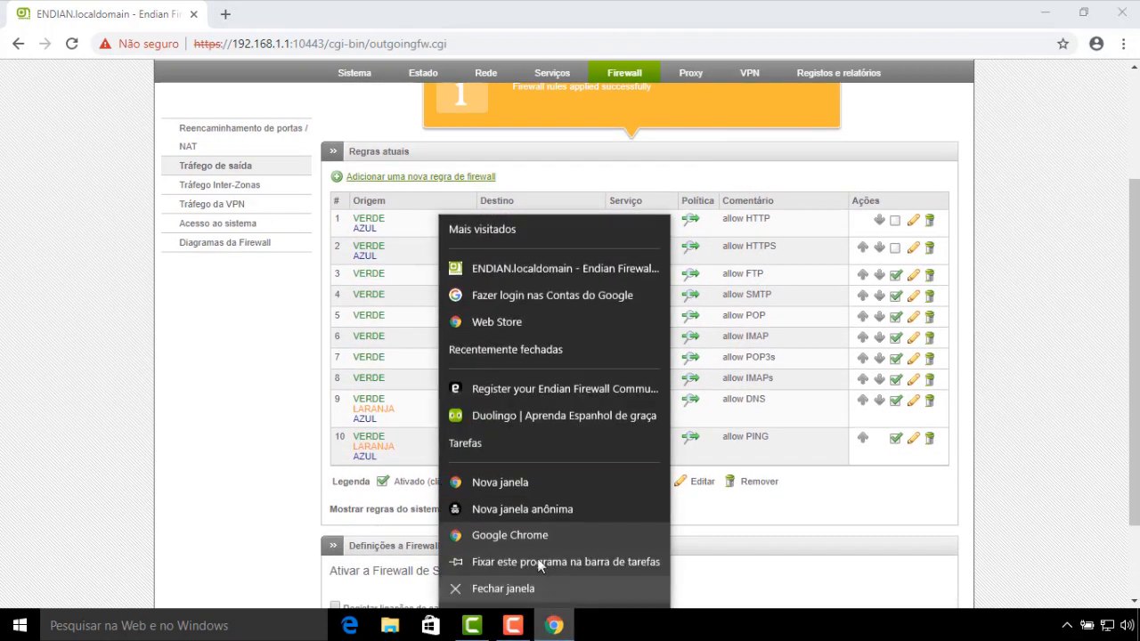
In a new Chrome window, try loading google to test web access
{"action": "left_click", "coordinate": [534, 538]}
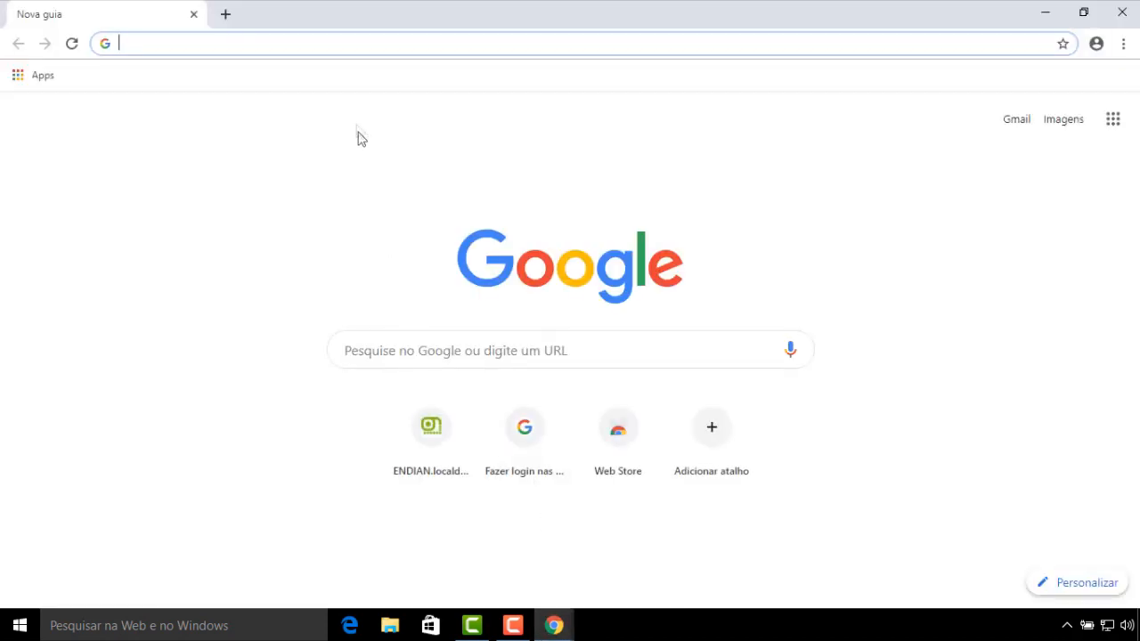
{"action": "type", "text": "google"}
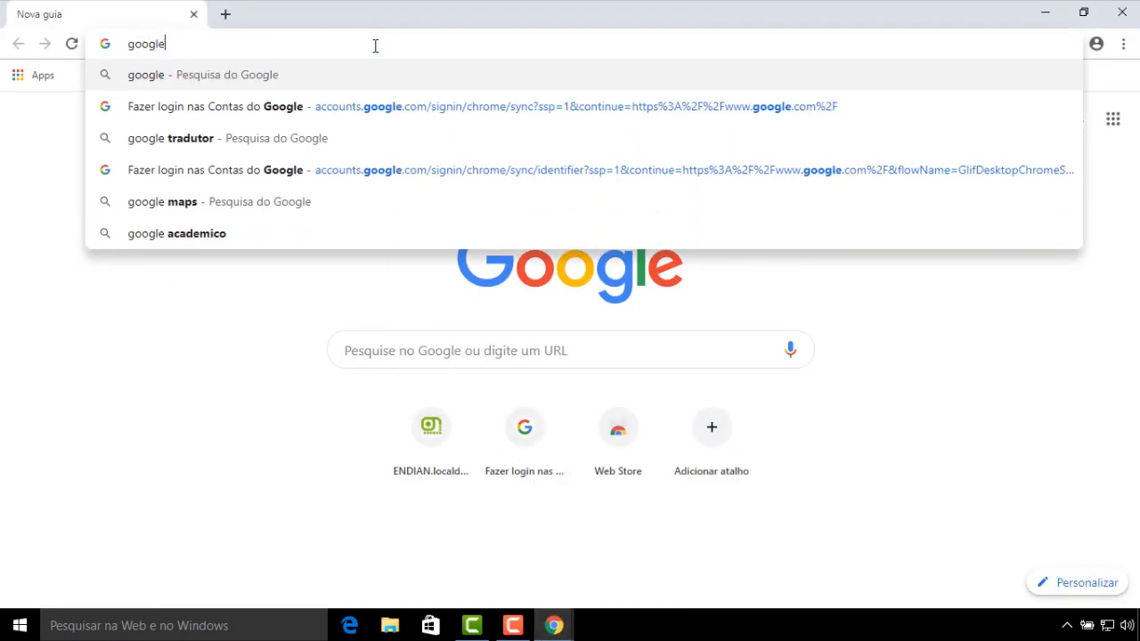
{"action": "key", "text": "Return"}
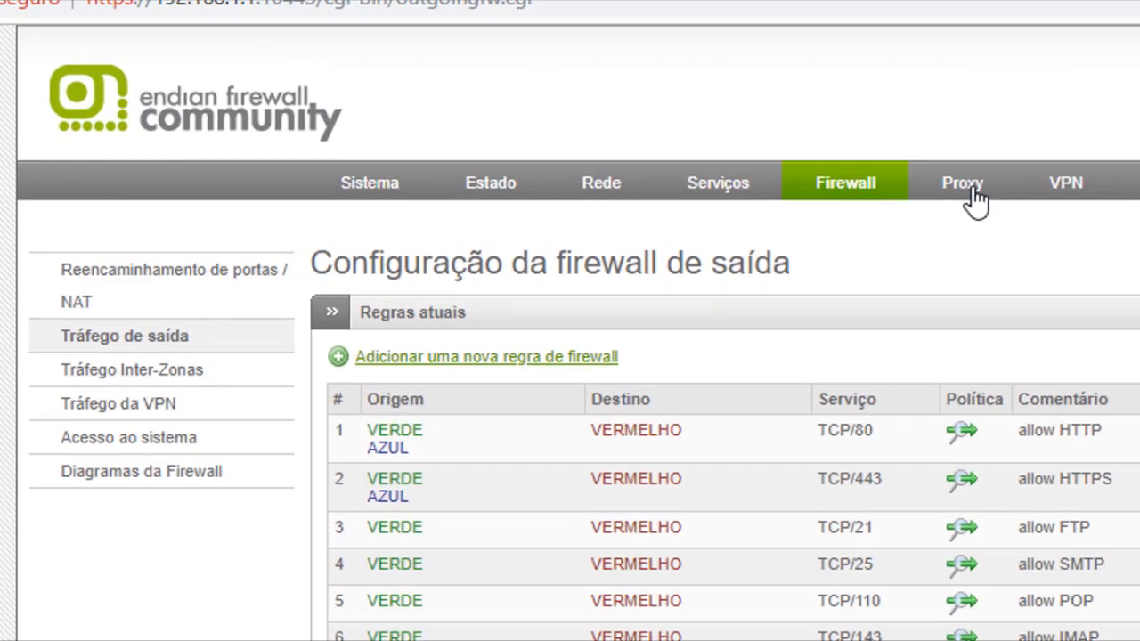
Open the Proxy page and proceed past the 192.168.1.1 certificate warning
{"action": "left_click", "coordinate": [971, 196]}
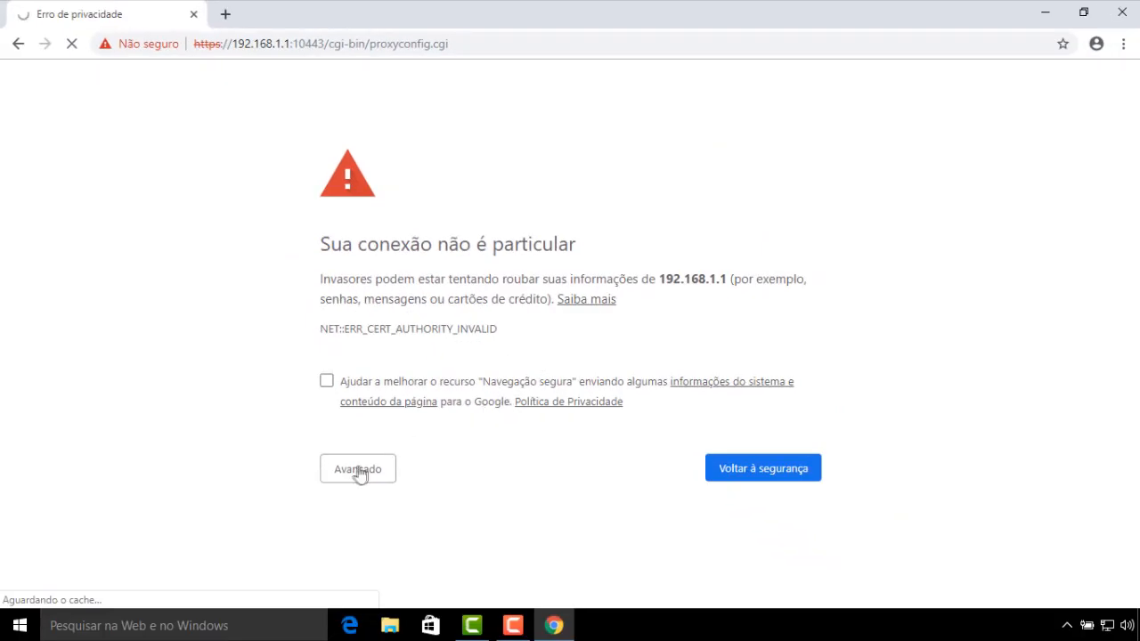
{"action": "left_click", "coordinate": [359, 472]}
{"action": "scroll", "coordinate": [339, 517], "scroll_direction": "down", "scroll_amount": 1}
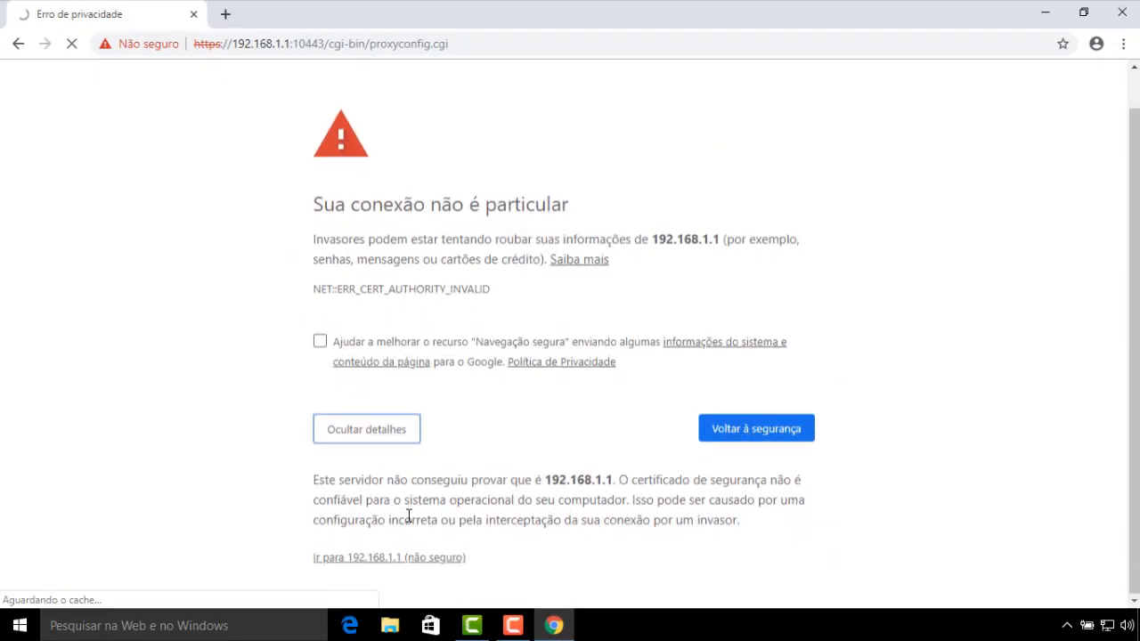
{"action": "left_click", "coordinate": [384, 559]}
Sign in again with the admin account and password
{"action": "type", "text": "admin"}
{"action": "key", "text": "Tab"}
{"action": "type", "text": "•••••••••"}
{"action": "key", "text": "Return"}
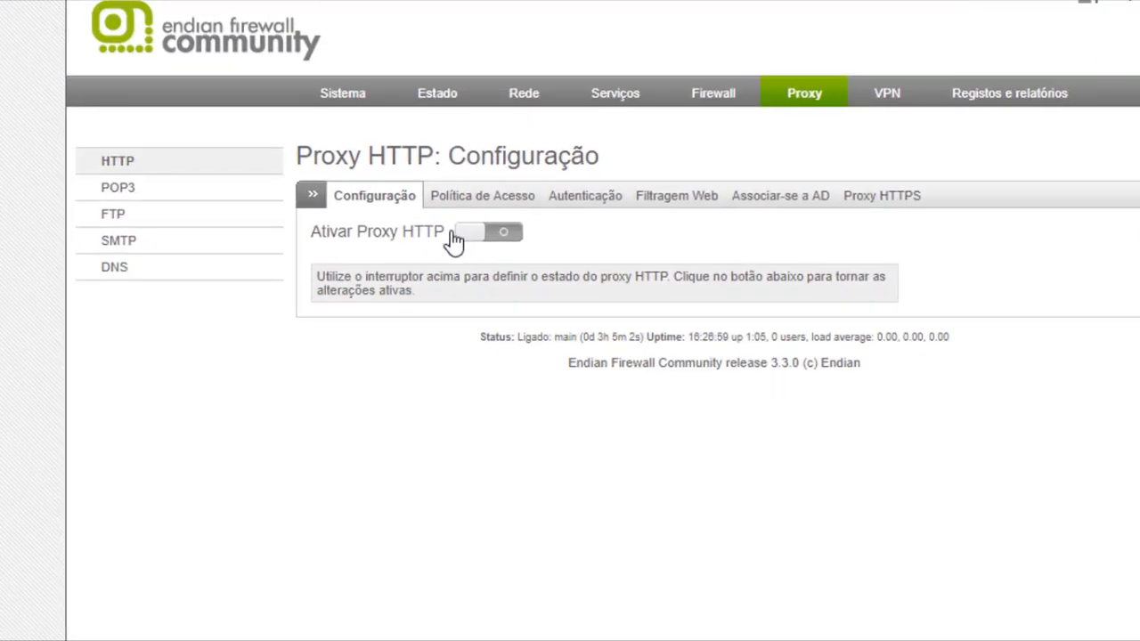
Enable the HTTP proxy and keep the VERDE zone mode as transparente
{"action": "left_click", "coordinate": [463, 236]}
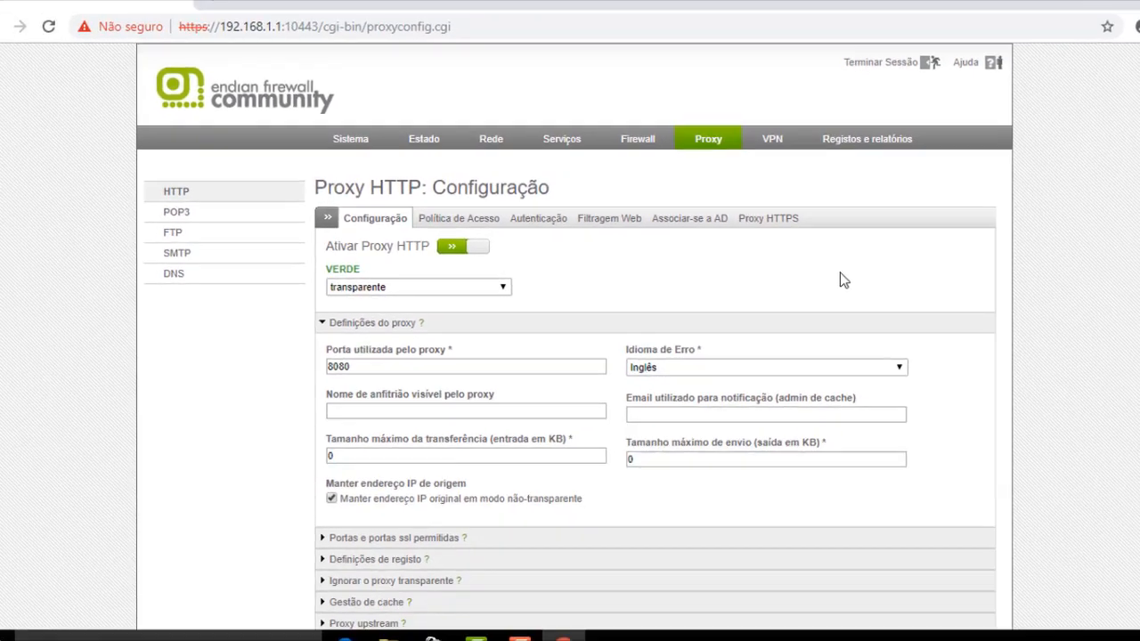
{"action": "scroll", "coordinate": [965, 276], "scroll_direction": "down", "scroll_amount": 1}
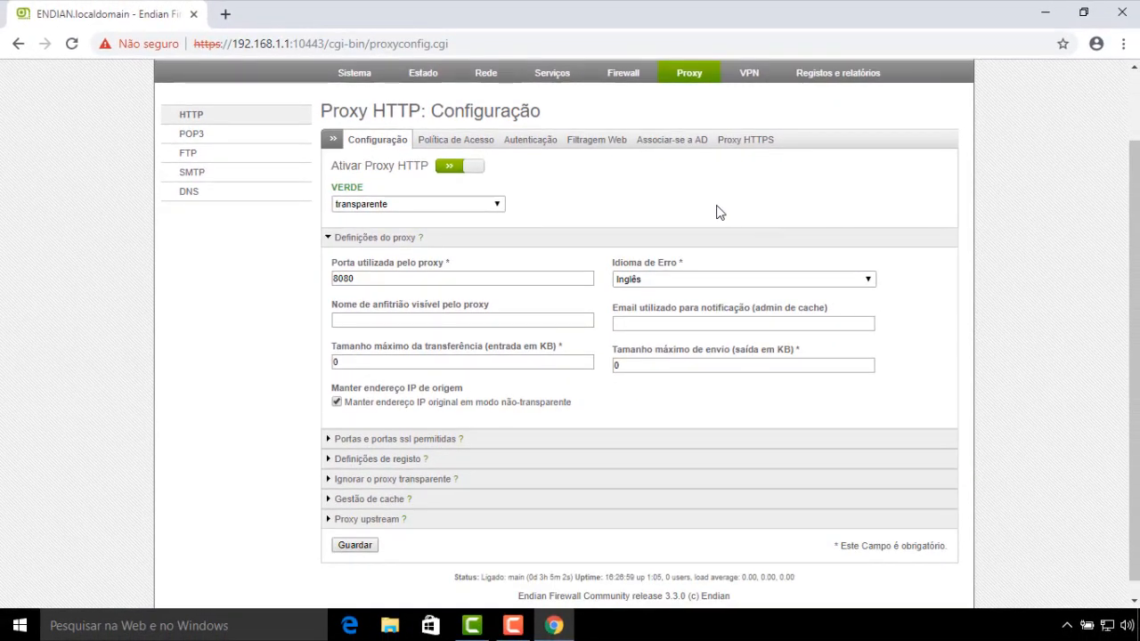
{"action": "scroll", "coordinate": [719, 212], "scroll_direction": "down", "scroll_amount": 1}
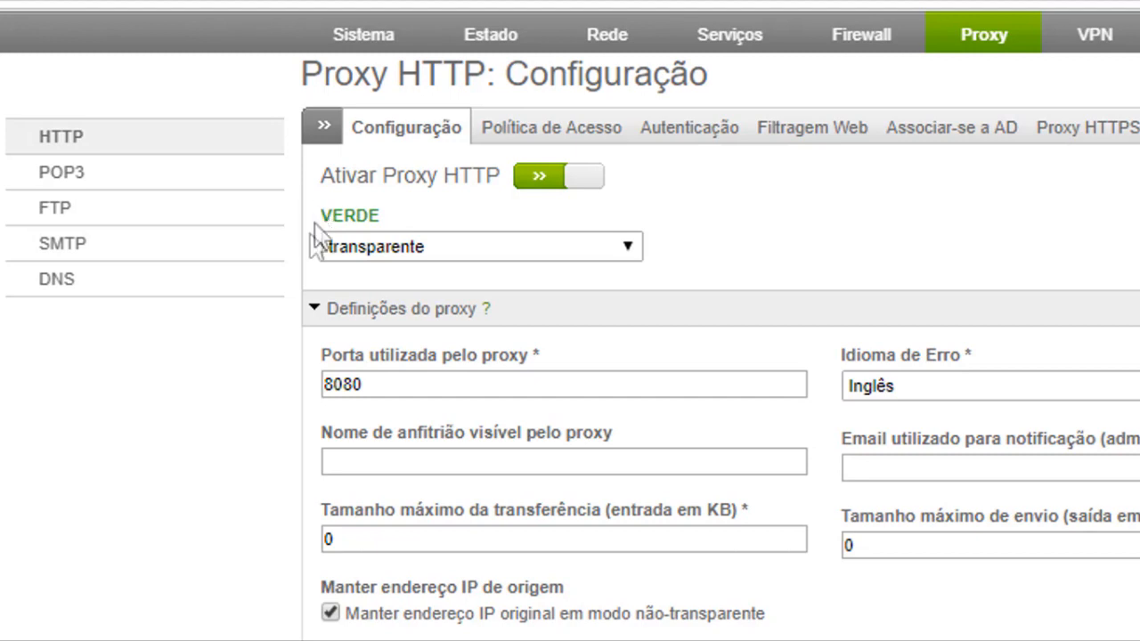
{"action": "left_click", "coordinate": [634, 253]}
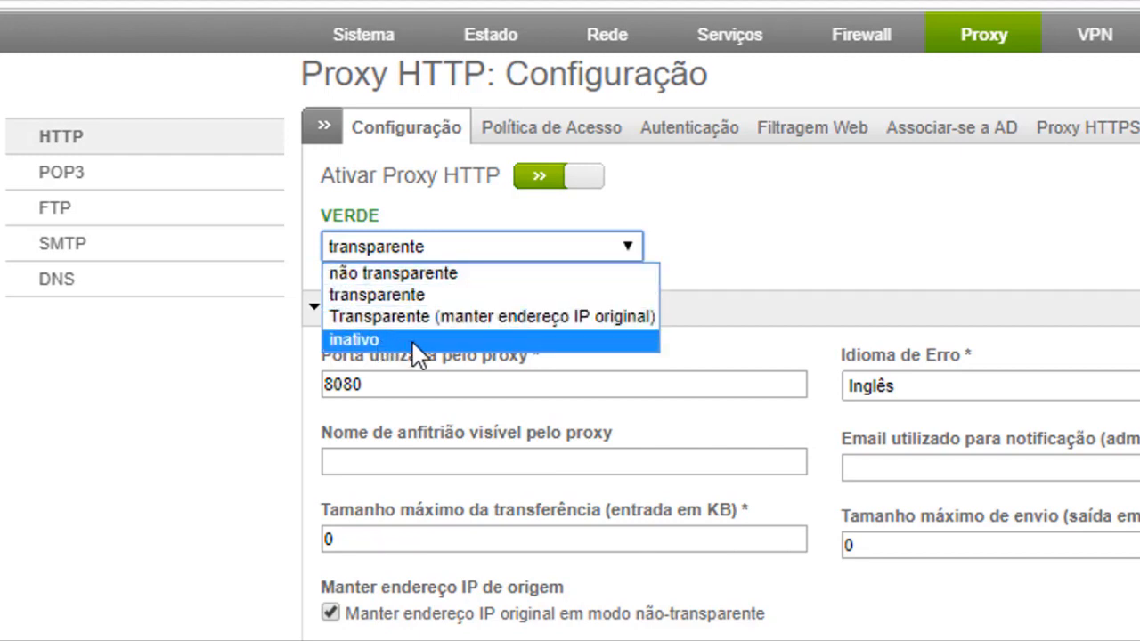
{"action": "left_click", "coordinate": [385, 303]}
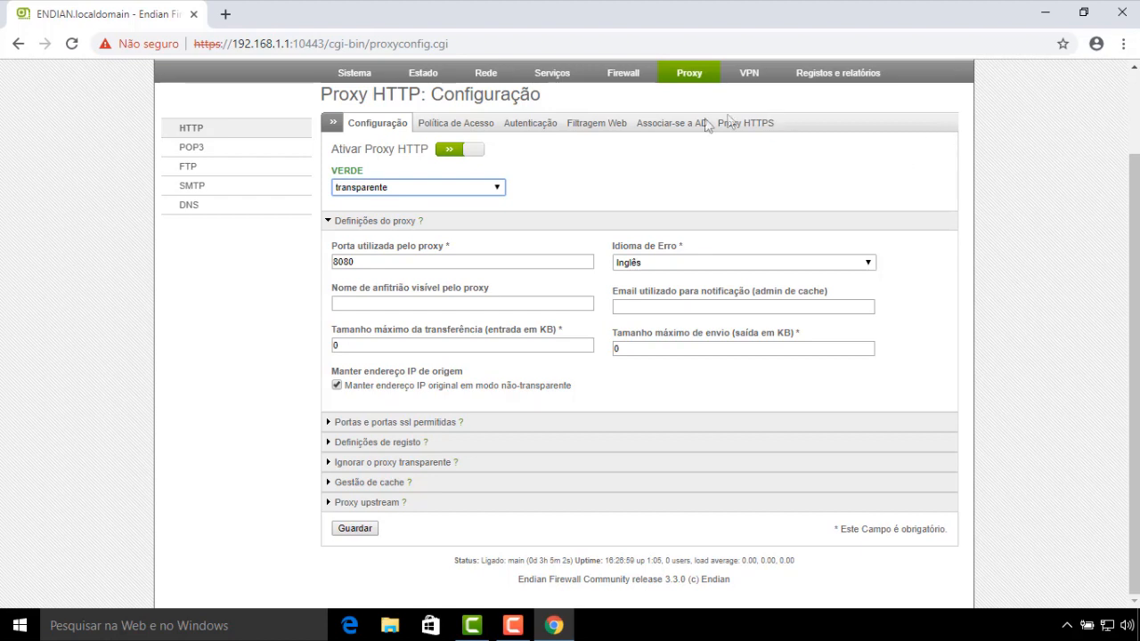
Set VERDE to não transparente, then open Windows proxy settings from Chrome's 'proxy' settings search
{"action": "left_click", "coordinate": [497, 189]}
{"action": "left_click", "coordinate": [388, 199]}
{"action": "right_click", "coordinate": [554, 626]}
{"action": "left_click", "coordinate": [543, 537]}
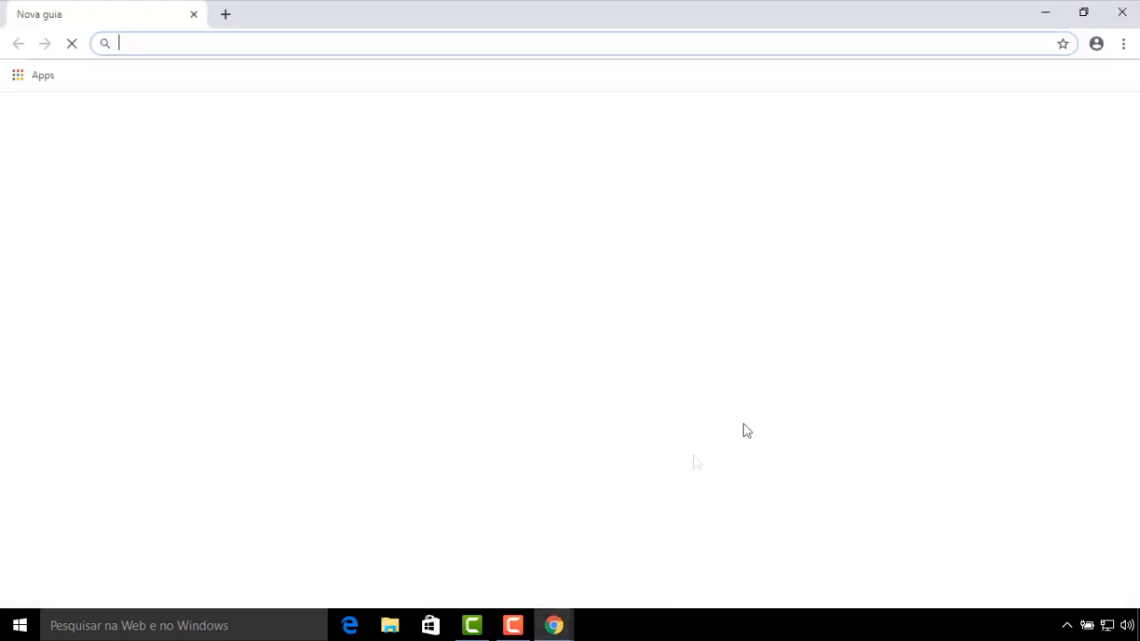
{"action": "left_click", "coordinate": [1121, 48]}
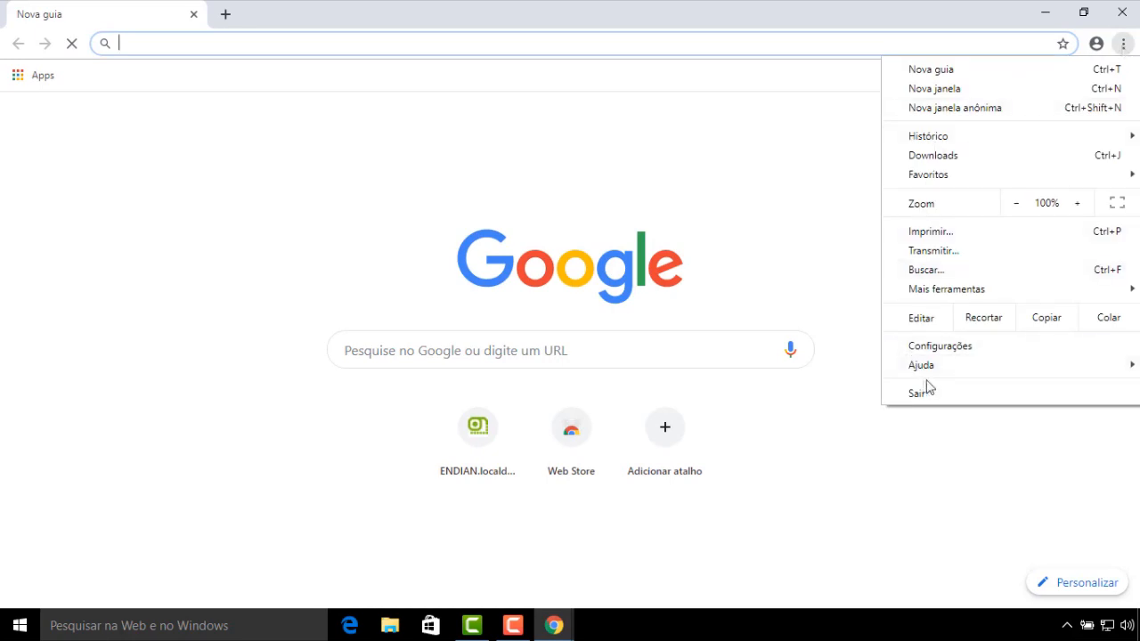
{"action": "left_click", "coordinate": [946, 349]}
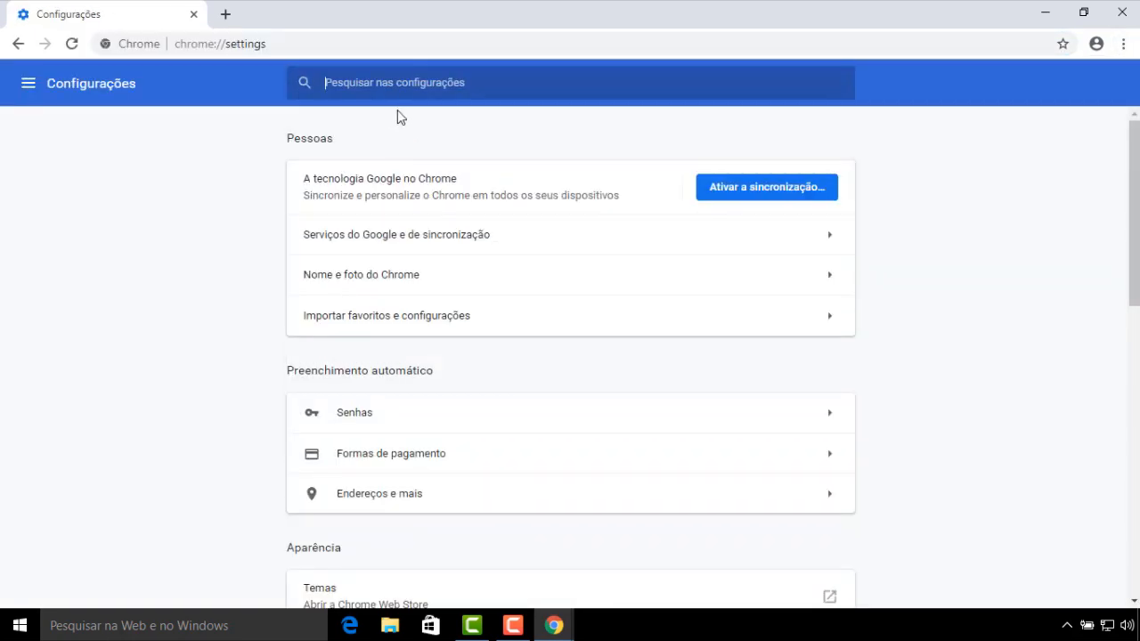
{"action": "type", "text": "pro"}
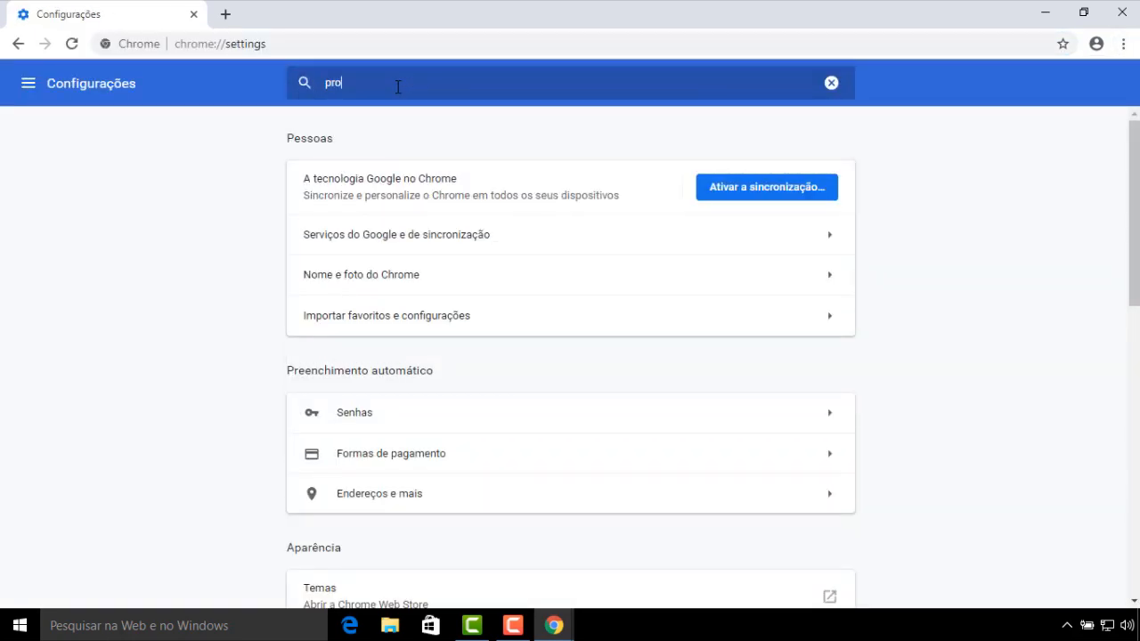
{"action": "type", "text": "xy"}
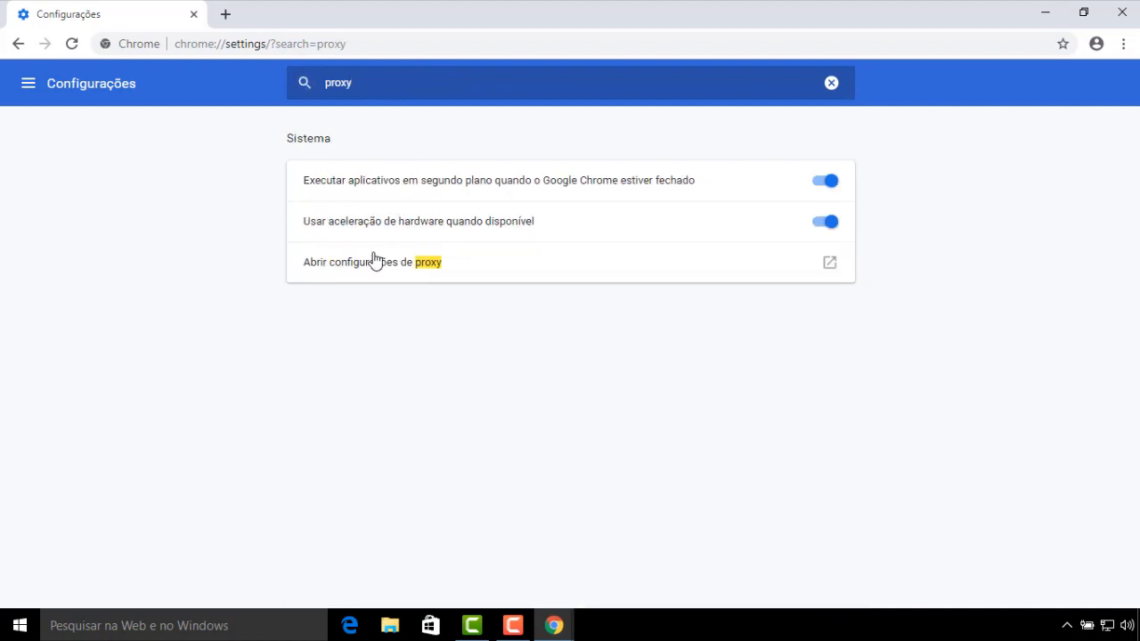
{"action": "left_click", "coordinate": [375, 260]}
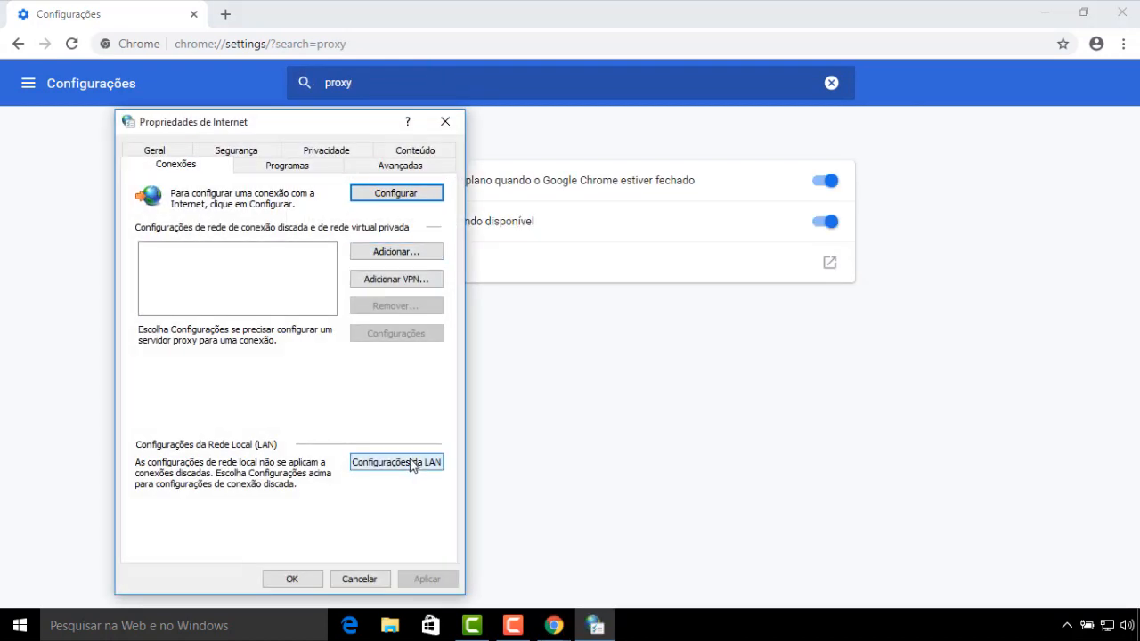
Set the LAN proxy server to 192.168.1.1 port 8080 and confirm
{"action": "left_click", "coordinate": [414, 462]}
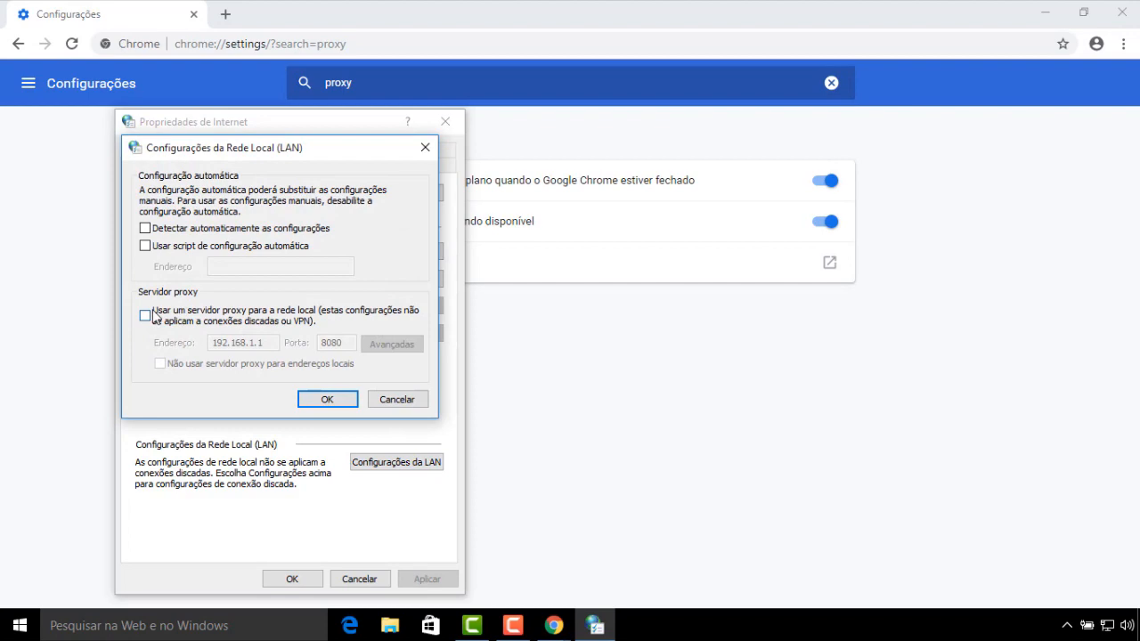
{"action": "left_click", "coordinate": [146, 316]}
{"action": "left_click", "coordinate": [273, 348]}
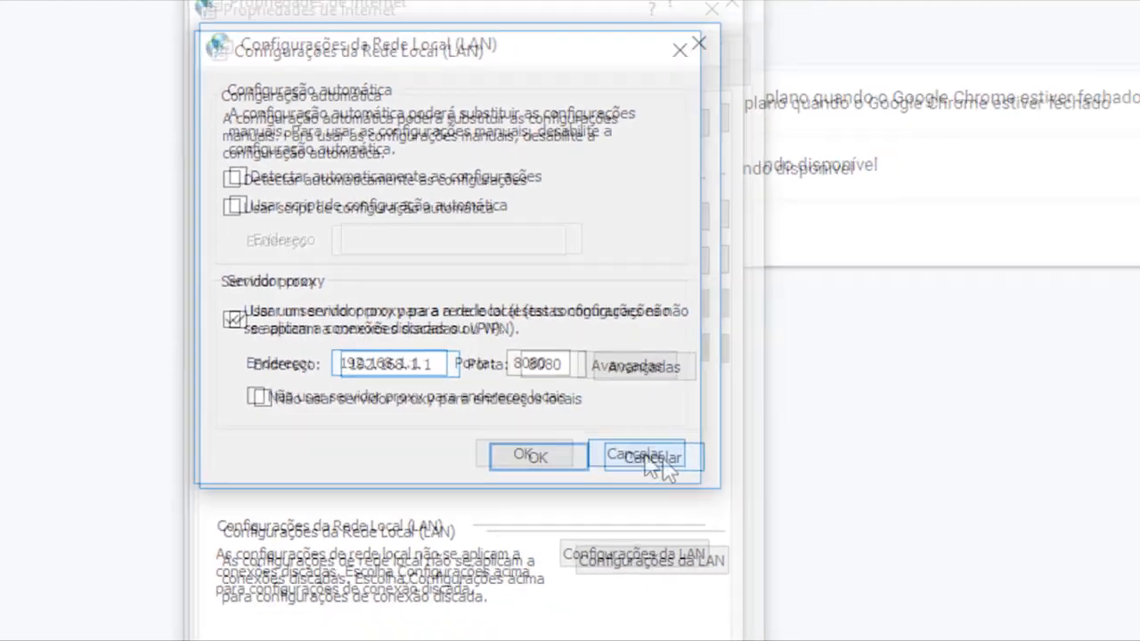
{"action": "left_click", "coordinate": [748, 488]}
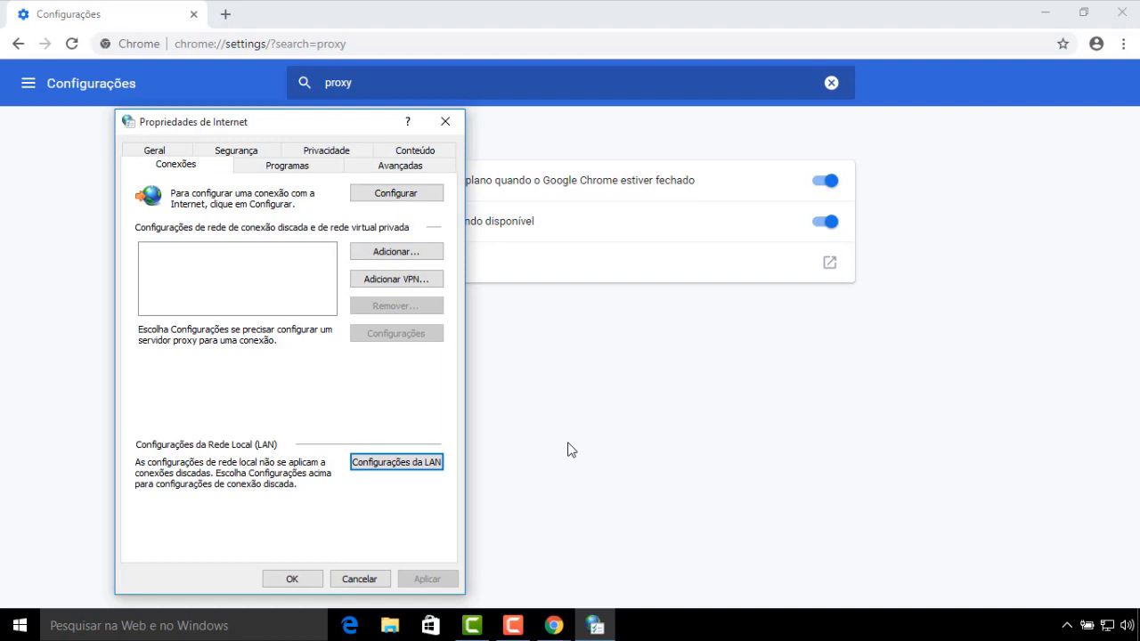
Recheck the LAN settings, then close them and Internet Properties
{"action": "left_click", "coordinate": [389, 469]}
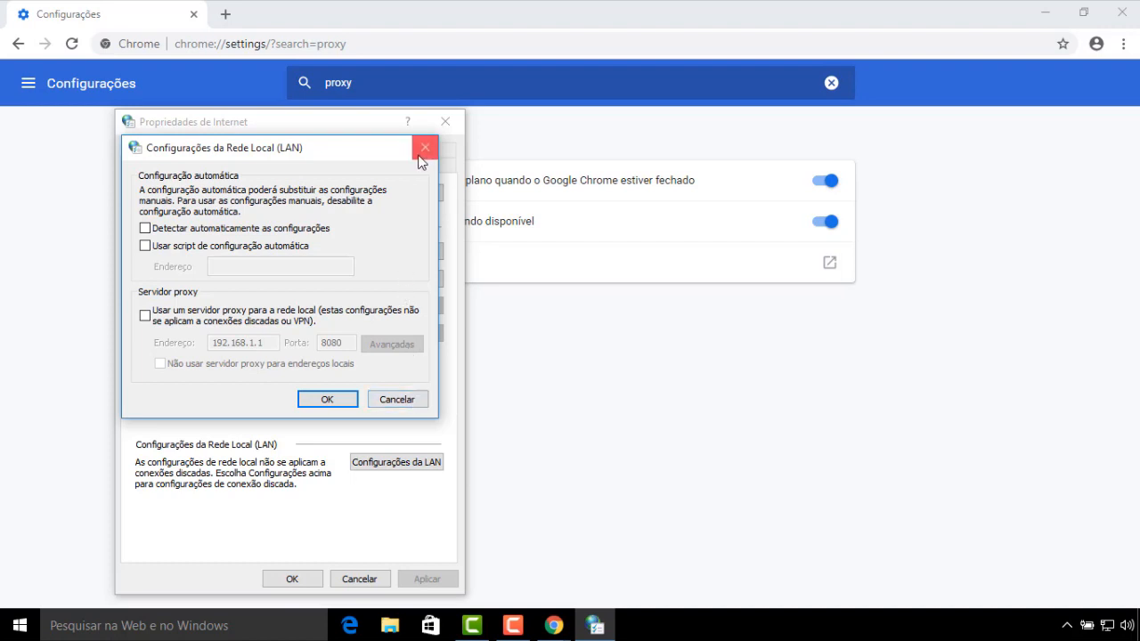
{"action": "left_click", "coordinate": [425, 147]}
{"action": "left_click", "coordinate": [446, 121]}
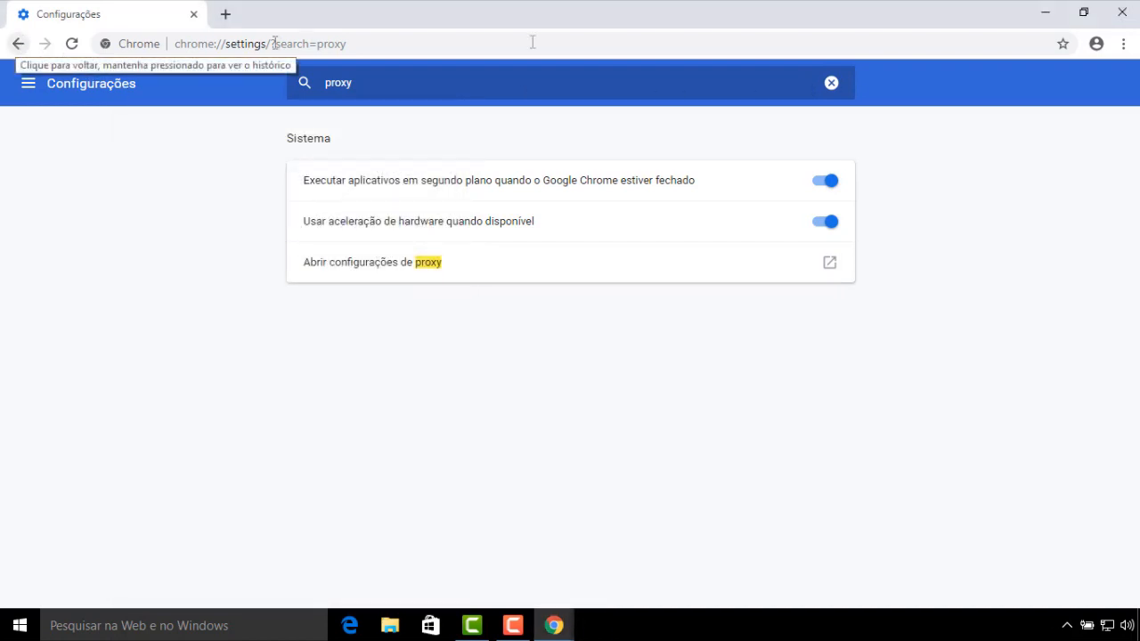
Set the VERDE zone to transparente and change the proxy port from 8080 to 3128
{"action": "left_click", "coordinate": [1122, 19]}
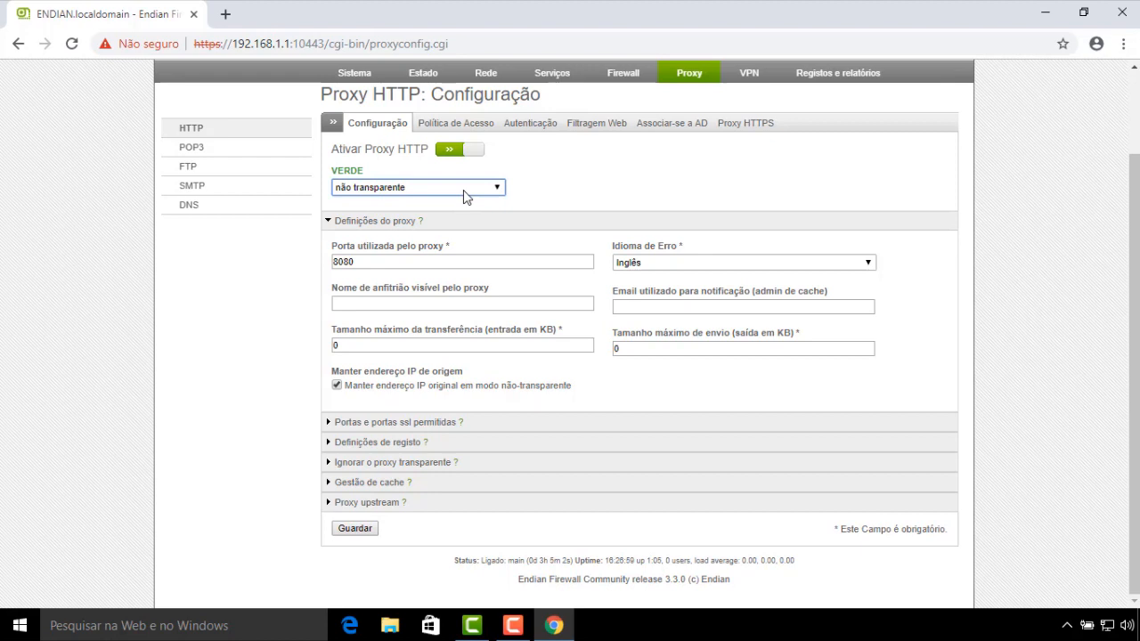
{"action": "left_click", "coordinate": [463, 196]}
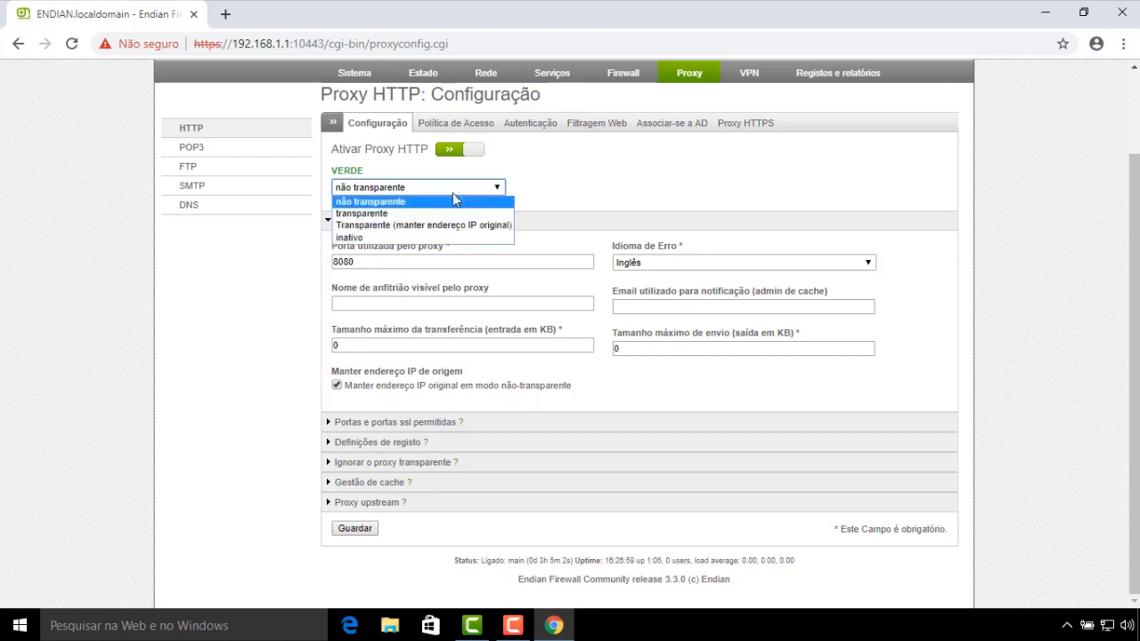
{"action": "left_click", "coordinate": [389, 215]}
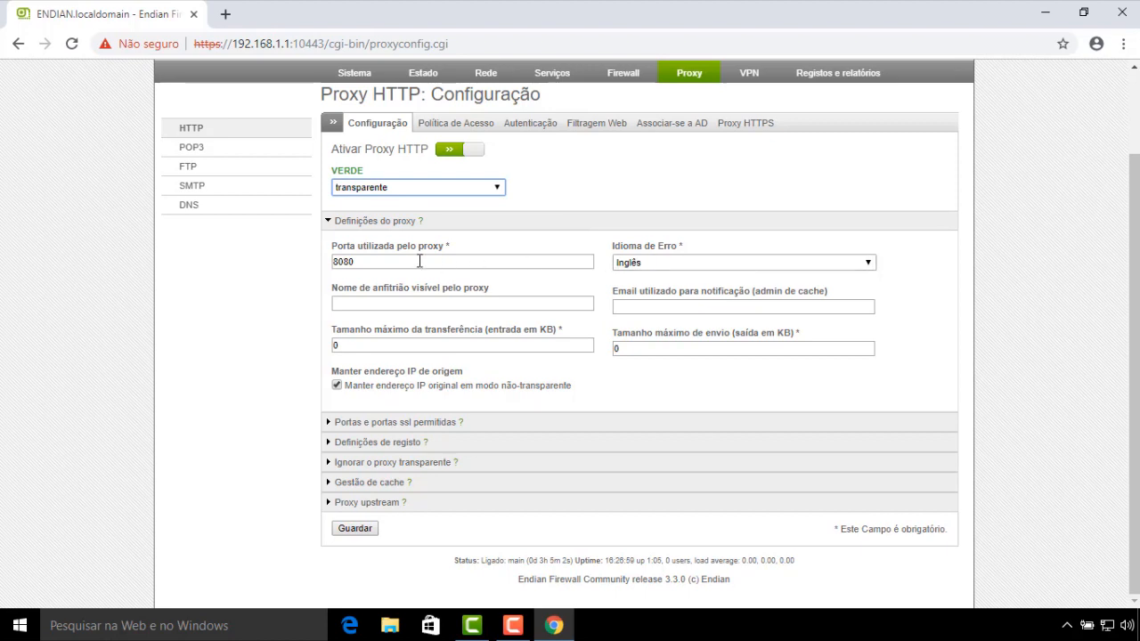
{"action": "left_click", "coordinate": [366, 261]}
{"action": "key", "text": "BackSpace"}
{"action": "key", "text": "BackSpace"}
{"action": "key", "text": "BackSpace"}
{"action": "key", "text": "BackSpace"}
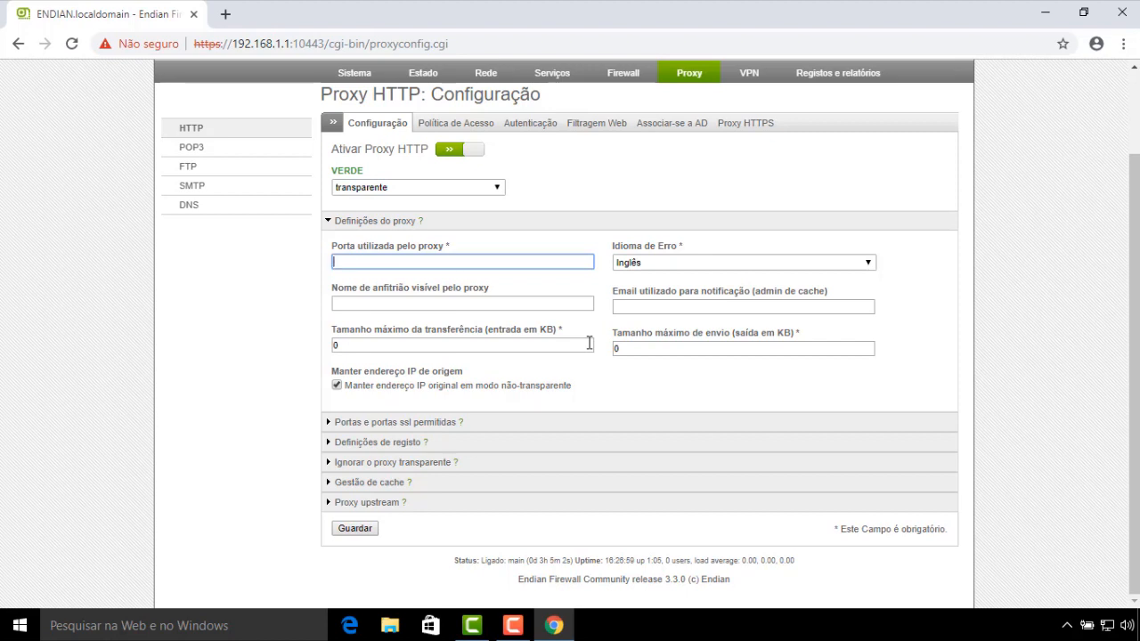
{"action": "type", "text": "3128"}
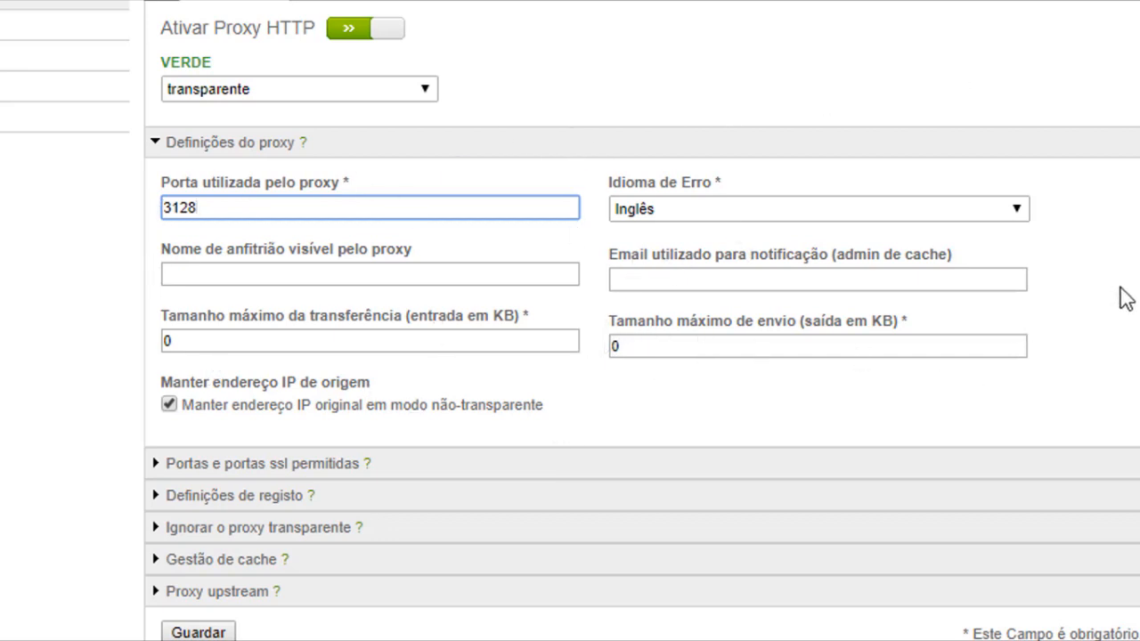
{"action": "left_click", "coordinate": [1022, 212]}
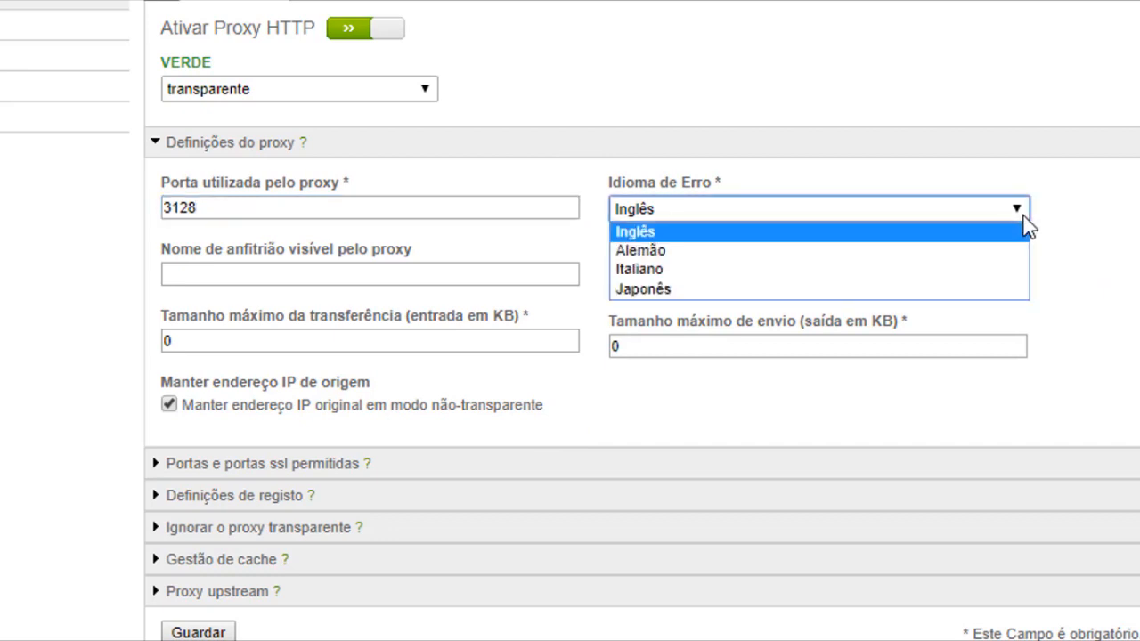
{"action": "left_click", "coordinate": [641, 229]}
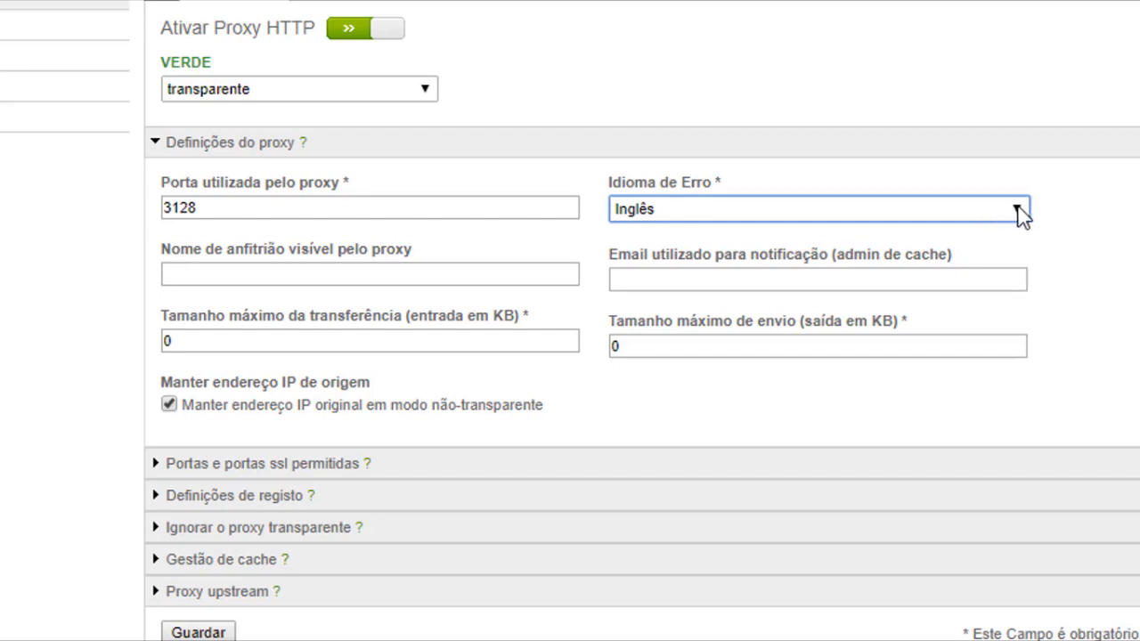
{"action": "left_click", "coordinate": [1019, 214]}
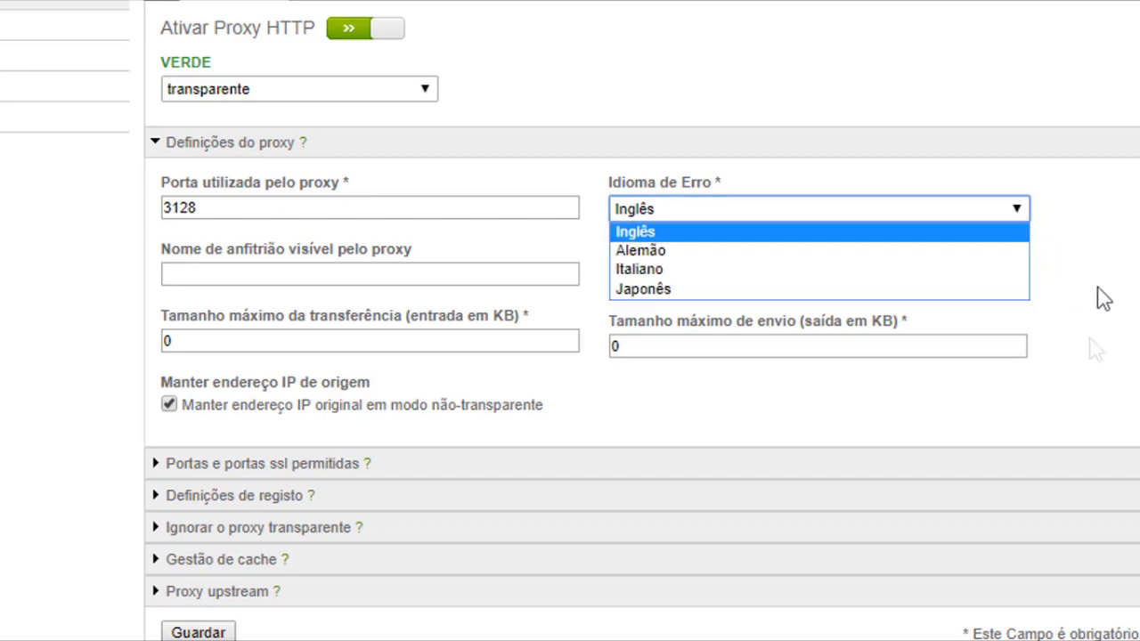
{"action": "left_click", "coordinate": [662, 231]}
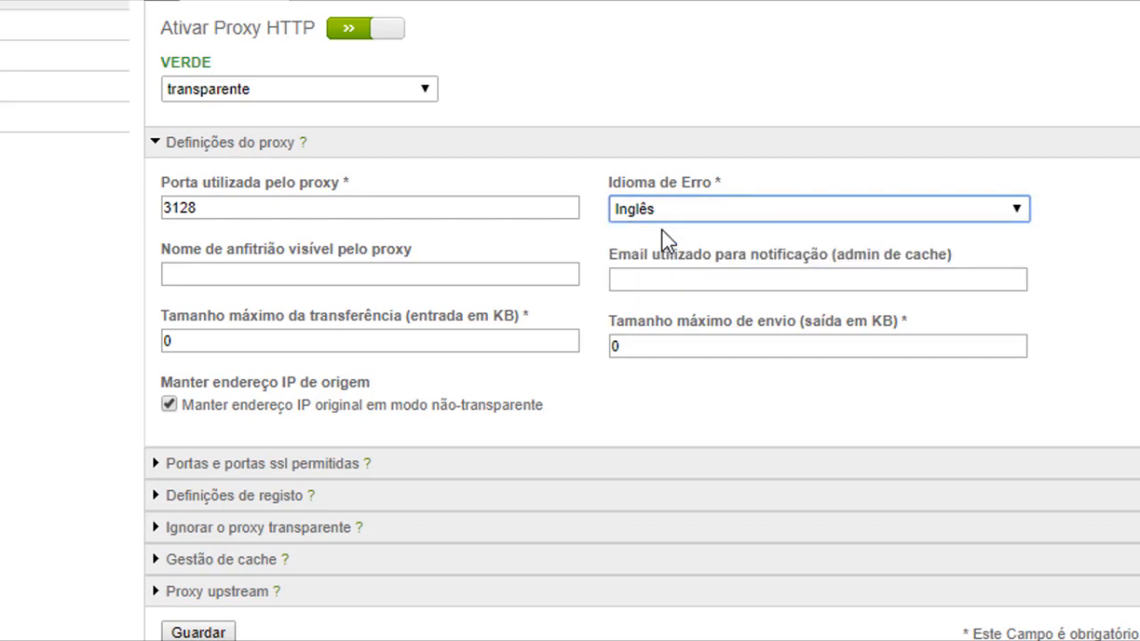
{"action": "left_click", "coordinate": [228, 348]}
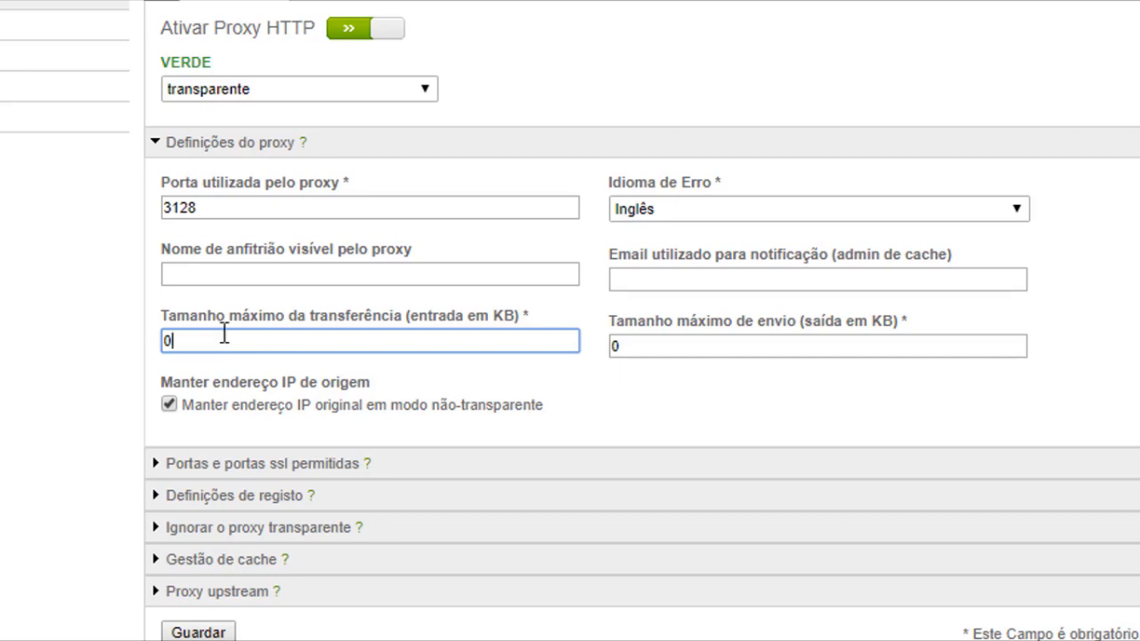
{"action": "left_click_drag", "start_coordinate": [496, 313], "coordinate": [507, 322]}
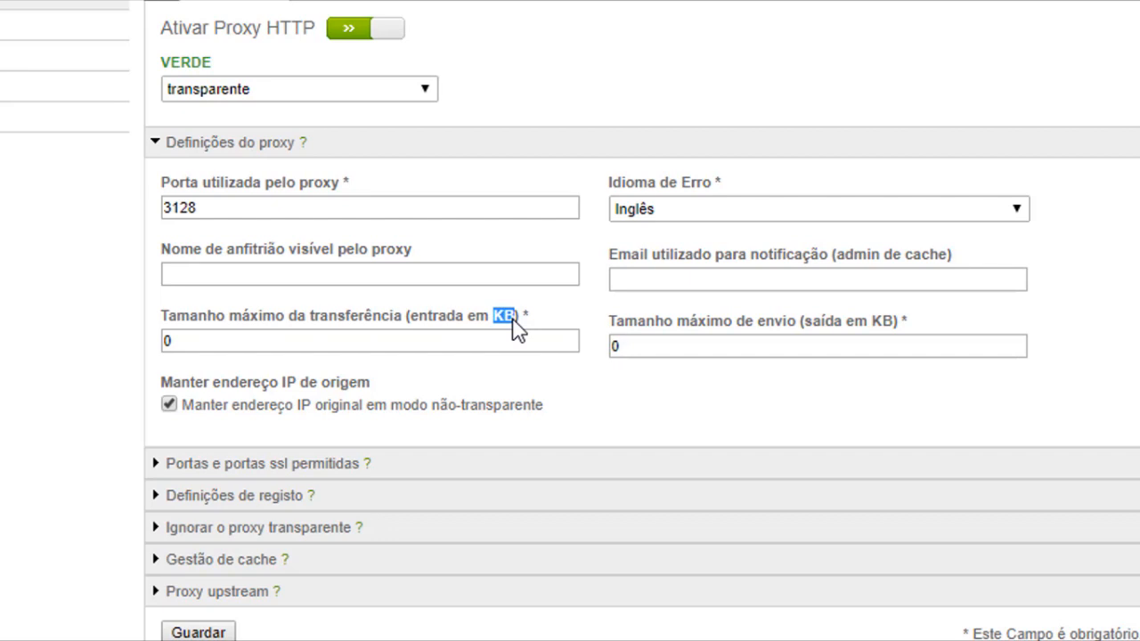
{"action": "left_click", "coordinate": [202, 340]}
{"action": "key", "text": "BackSpace"}
{"action": "type", "text": "1024"}
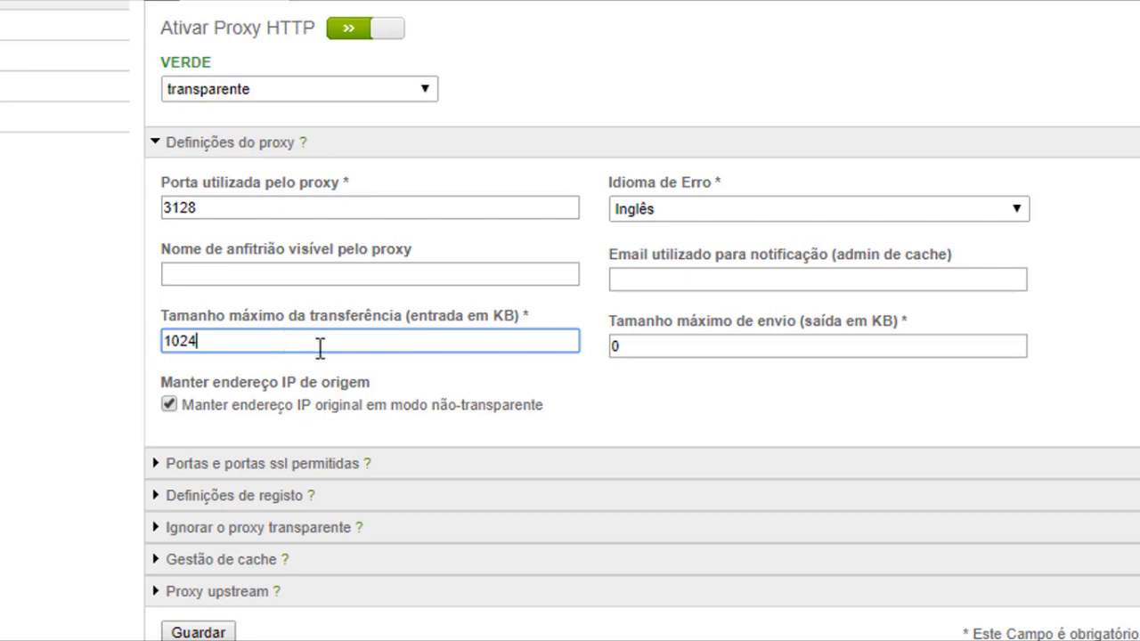
{"action": "left_click_drag", "start_coordinate": [204, 344], "coordinate": [157, 351]}
{"action": "left_click", "coordinate": [658, 336]}
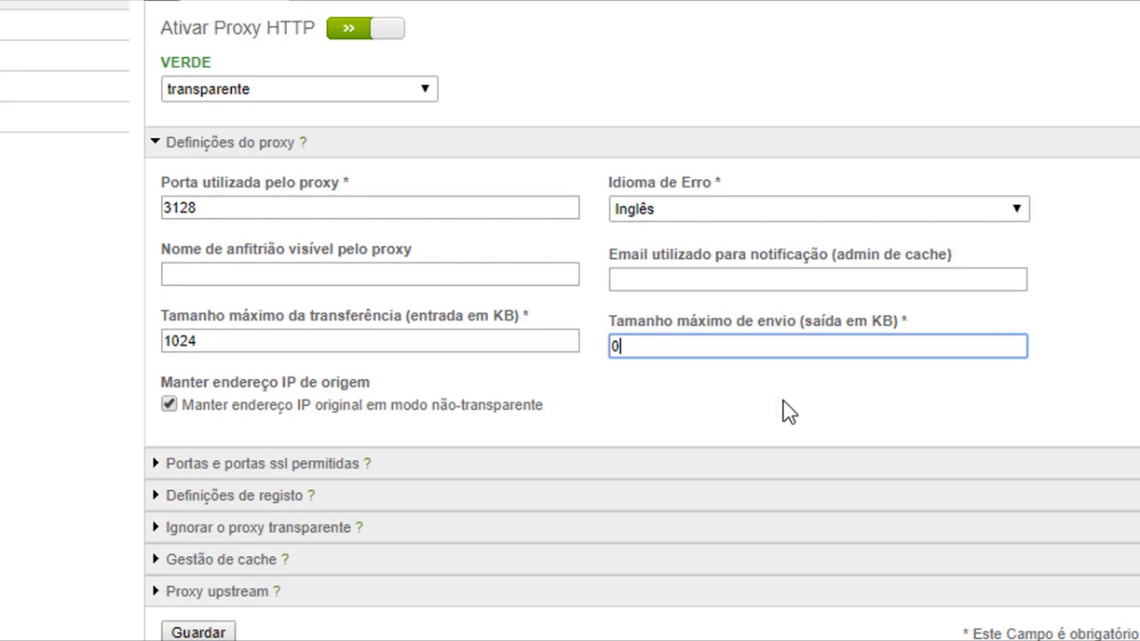
{"action": "double_click", "coordinate": [244, 340]}
{"action": "type", "text": "0"}
{"action": "left_click", "coordinate": [360, 364]}
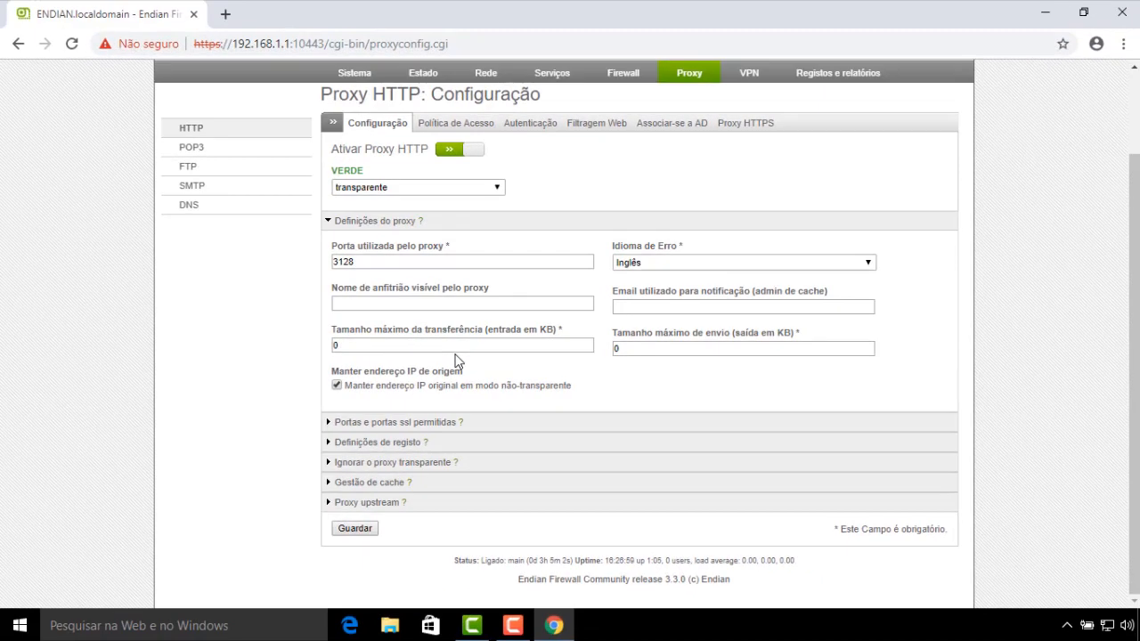
{"action": "left_click", "coordinate": [662, 352]}
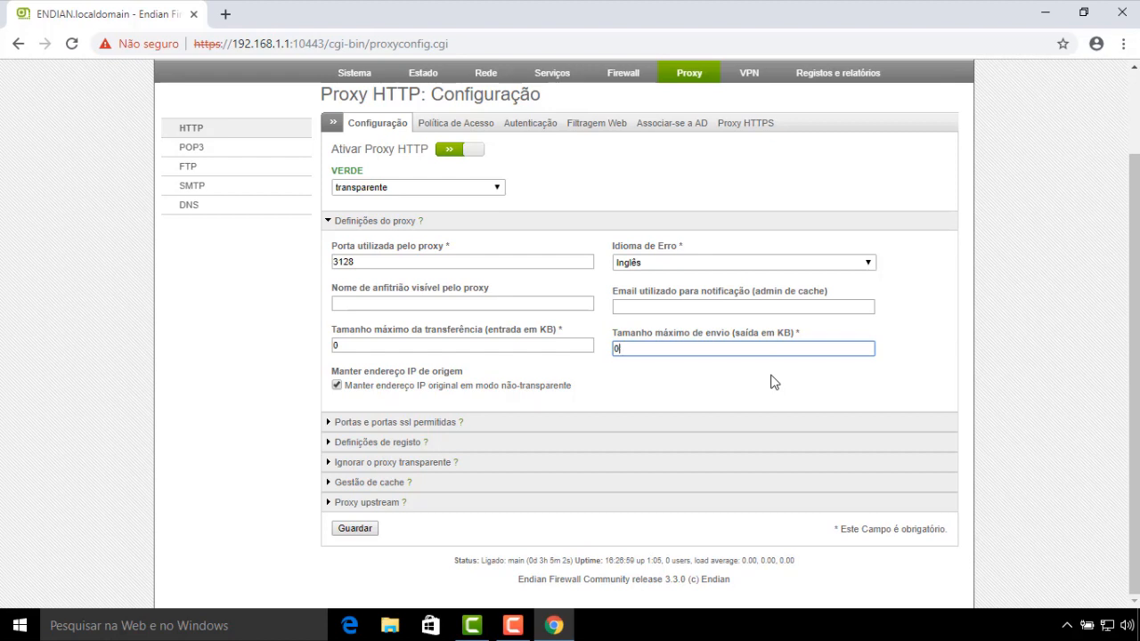
{"action": "key", "text": "BackSpace"}
{"action": "type", "text": "1024"}
{"action": "key", "text": "BackSpace"}
{"action": "key", "text": "BackSpace"}
{"action": "key", "text": "BackSpace"}
{"action": "key", "text": "BackSpace"}
{"action": "type", "text": "0"}
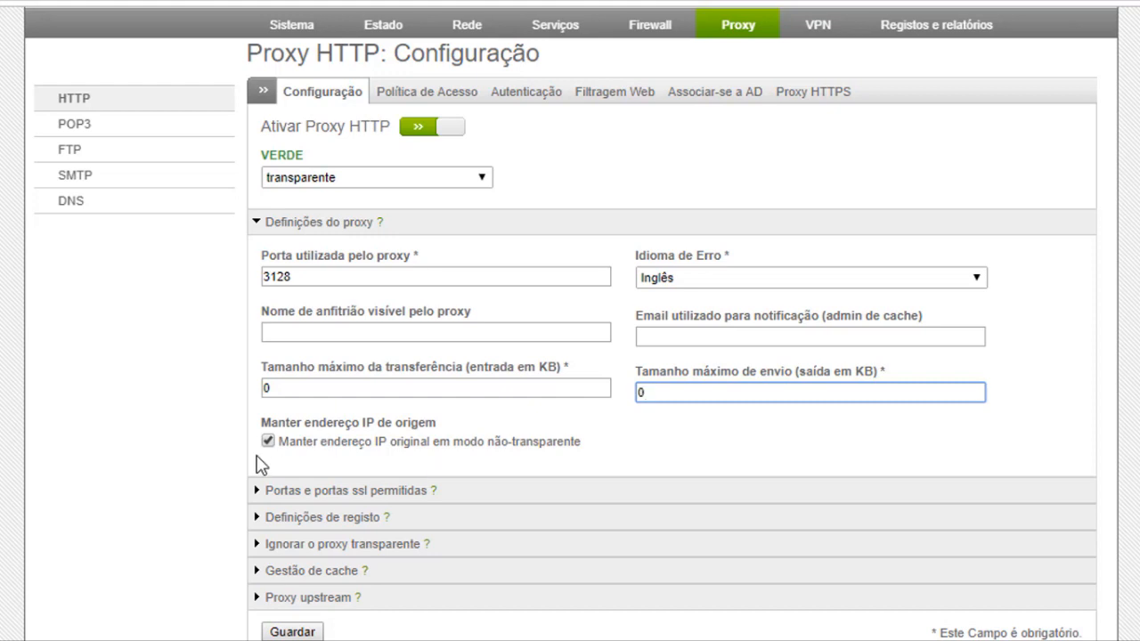
Add a new line '8900 # Porta do Sistema' at the end of the Portas Permitidas list
{"action": "left_click", "coordinate": [257, 222]}
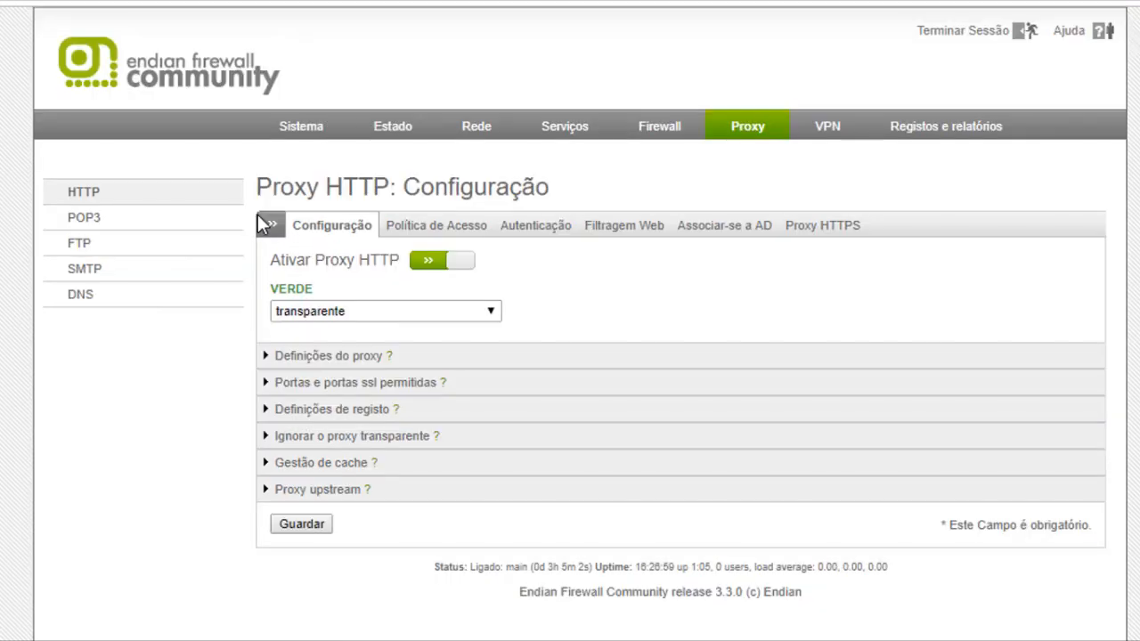
{"action": "left_click", "coordinate": [268, 383]}
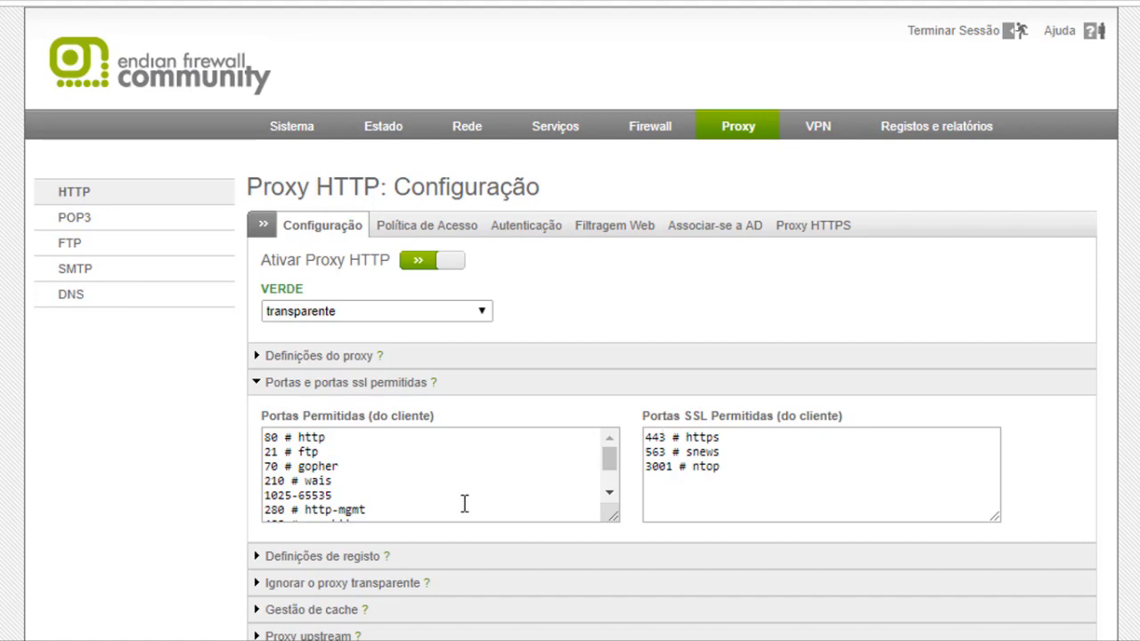
{"action": "scroll", "coordinate": [615, 501], "scroll_direction": "down", "scroll_amount": 2}
{"action": "left_click", "coordinate": [431, 515]}
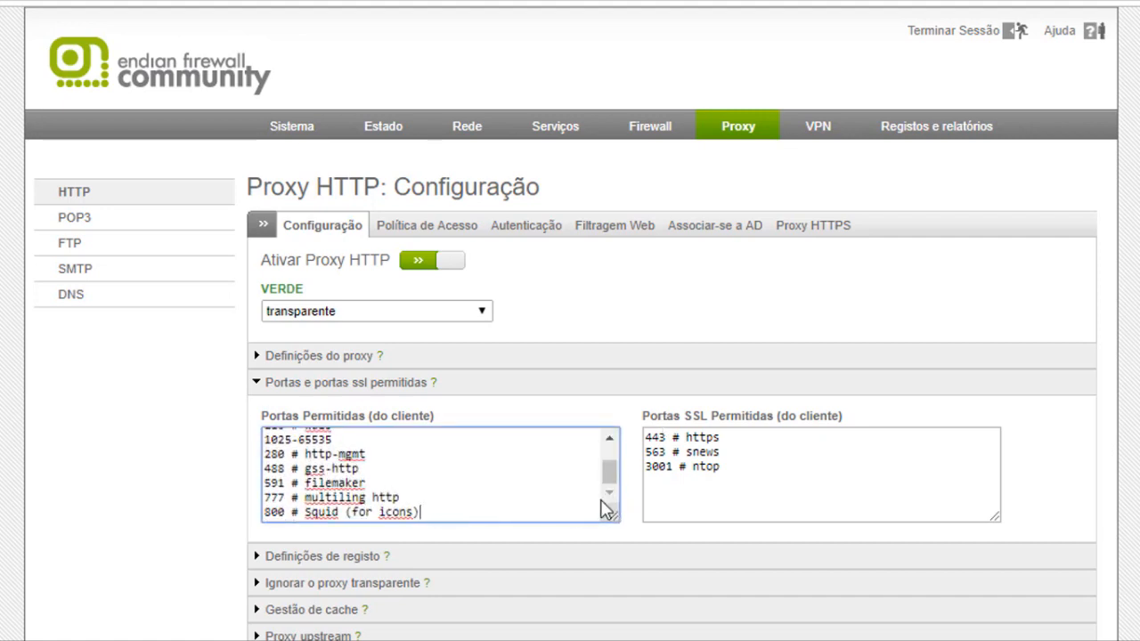
{"action": "left_click", "coordinate": [746, 474]}
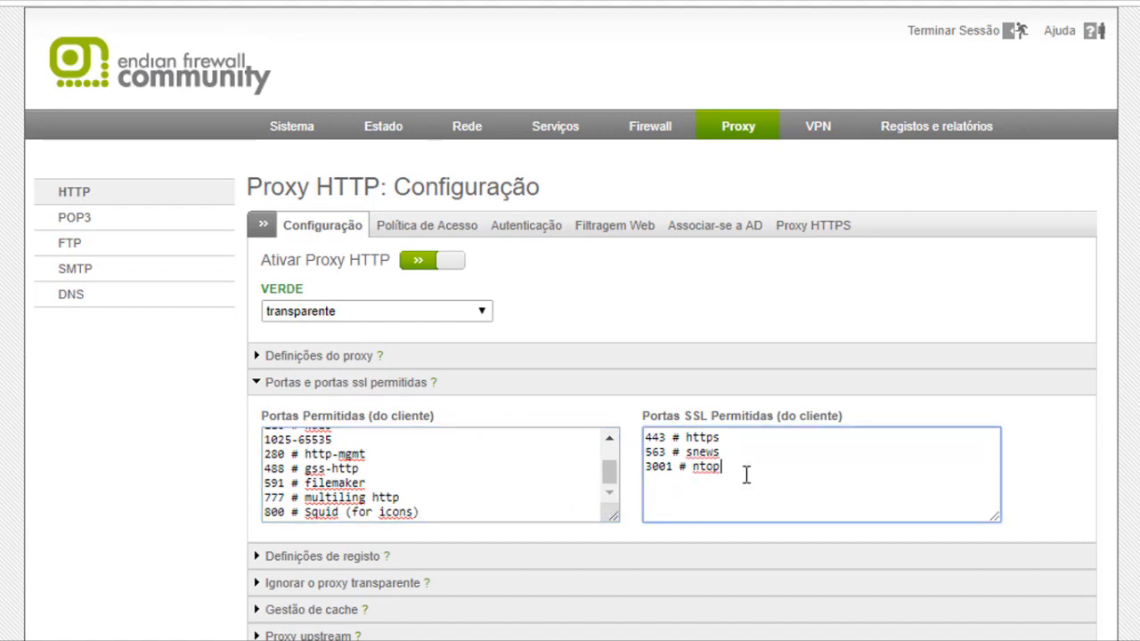
{"action": "left_click", "coordinate": [609, 496]}
{"action": "left_click", "coordinate": [435, 513]}
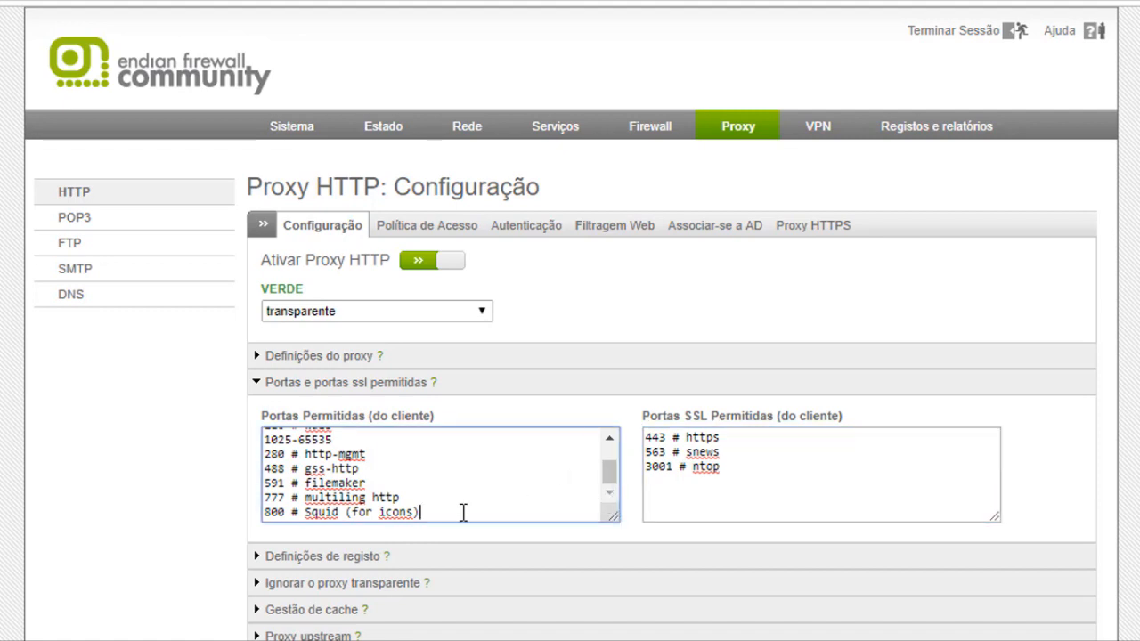
{"action": "key", "text": "Return"}
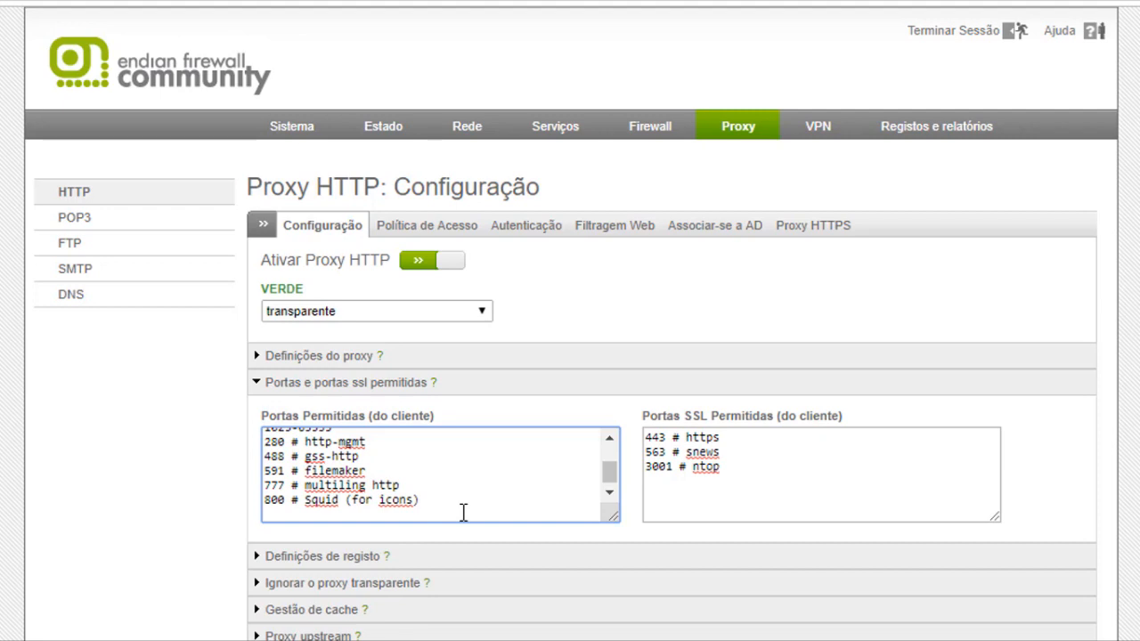
{"action": "type", "text": "8900 #"}
{"action": "type", "text": "Porta do Sistema"}
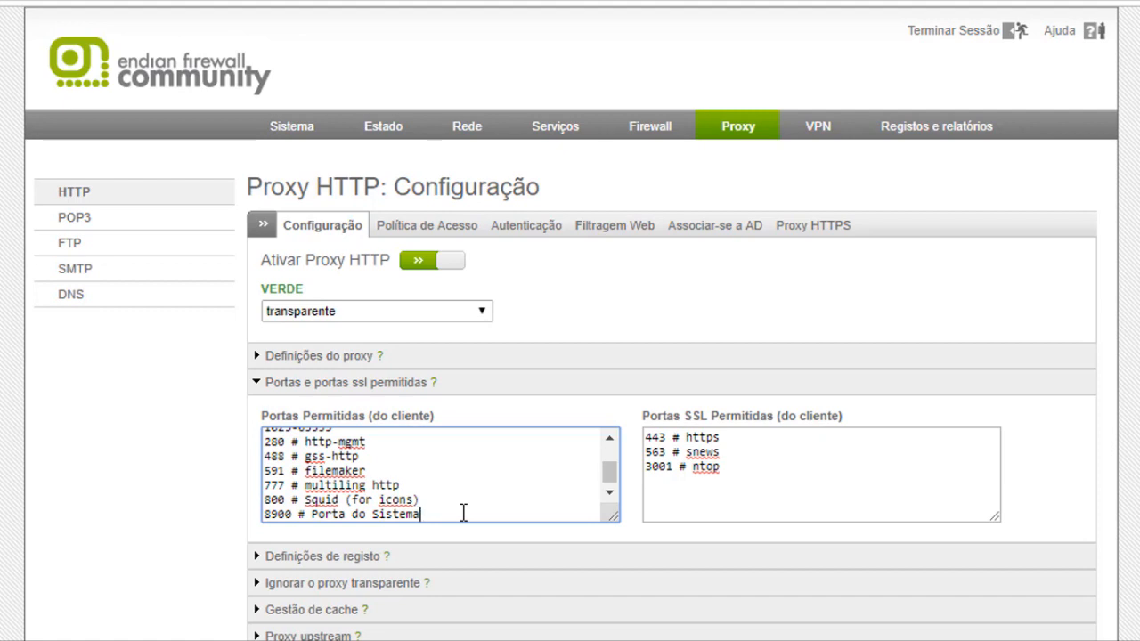
Add a '999 # Email seguro' line to the SSL ports list, then delete it again
{"action": "left_click", "coordinate": [738, 467]}
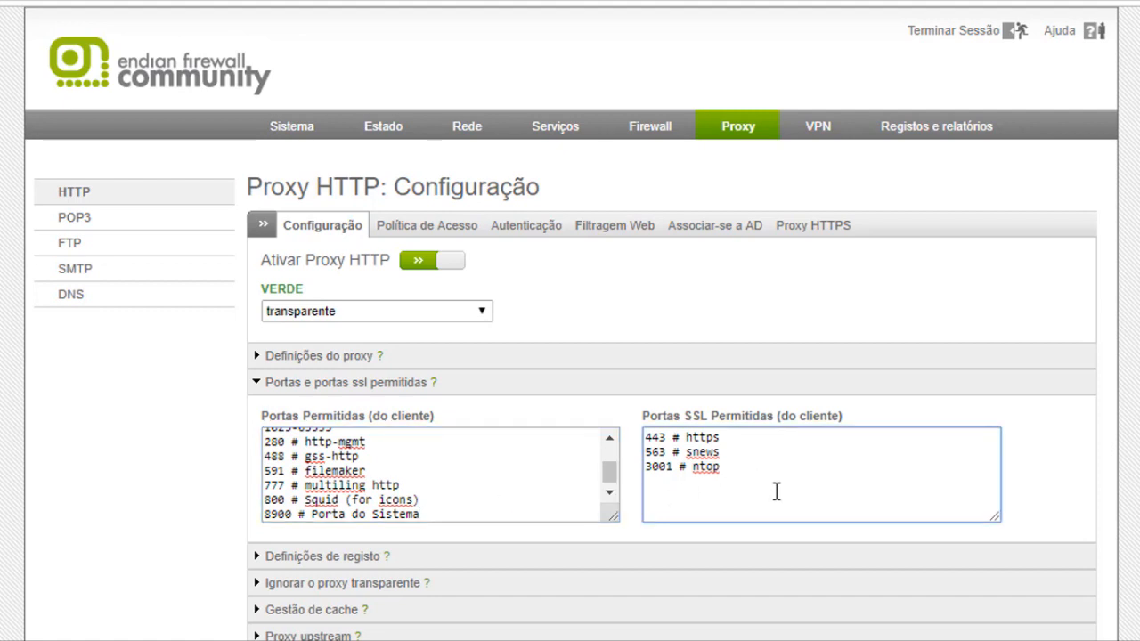
{"action": "key", "text": "Return"}
{"action": "type", "text": "999 # Email segura"}
{"action": "key", "text": "BackSpace"}
{"action": "type", "text": "o"}
{"action": "left_click_drag", "start_coordinate": [782, 483], "coordinate": [645, 488]}
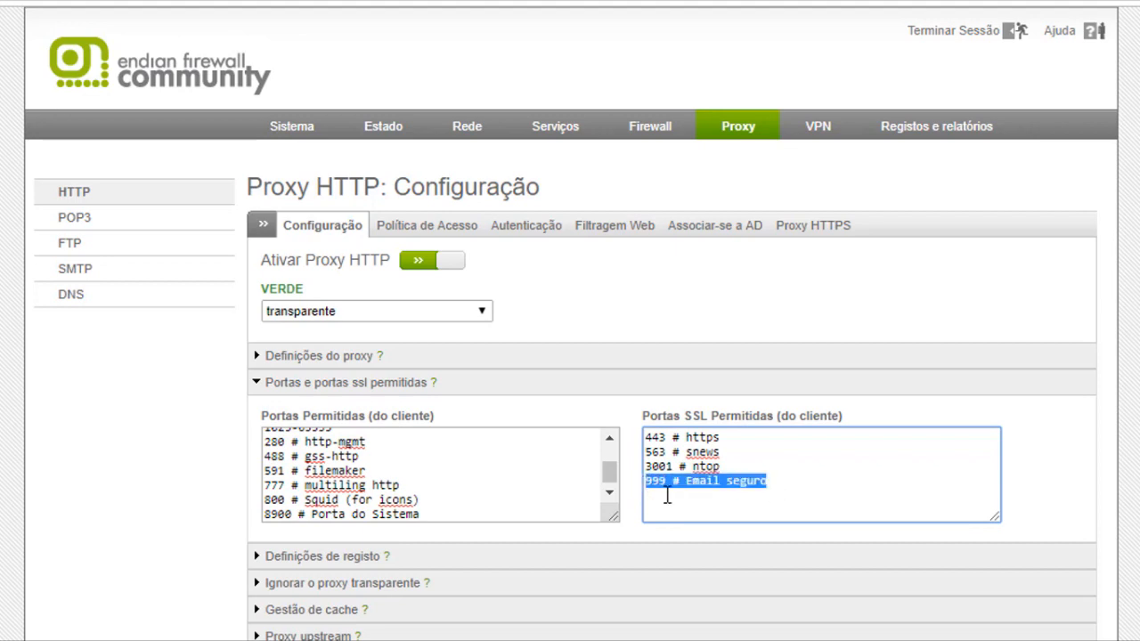
{"action": "key", "text": "BackSpace"}
Delete the '8900 # Porta do Sistema' line from the allowed ports and collapse the ports section
{"action": "left_click_drag", "start_coordinate": [420, 514], "coordinate": [250, 528]}
{"action": "key", "text": "BackSpace"}
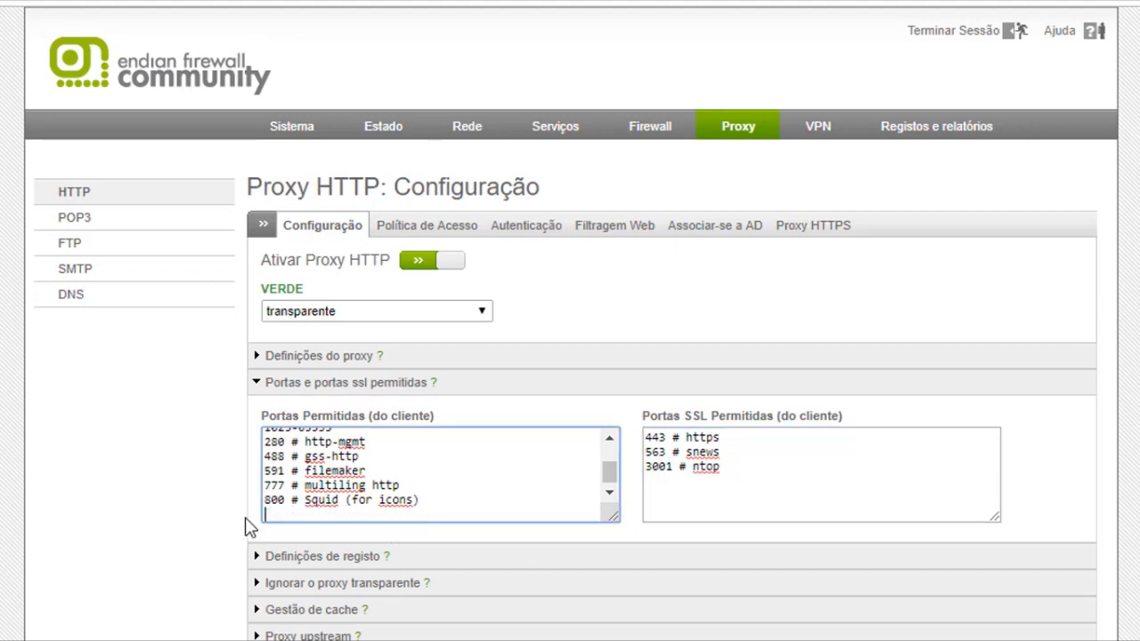
{"action": "left_click", "coordinate": [425, 499]}
{"action": "key", "text": "Return"}
{"action": "type", "text": "8900"}
{"action": "key", "text": "BackSpace"}
{"action": "key", "text": "BackSpace"}
{"action": "key", "text": "BackSpace"}
{"action": "key", "text": "BackSpace"}
{"action": "left_click", "coordinate": [267, 389]}
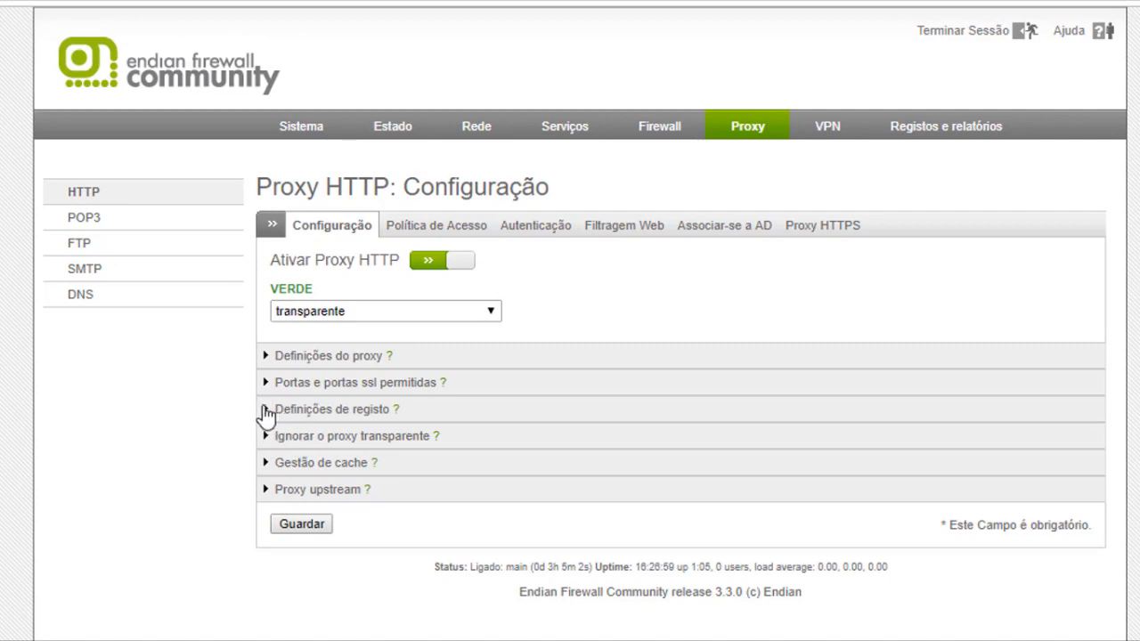
Expand the logging settings, enable HTTP proxy logging, and leave search-term logging off
{"action": "left_click", "coordinate": [267, 411]}
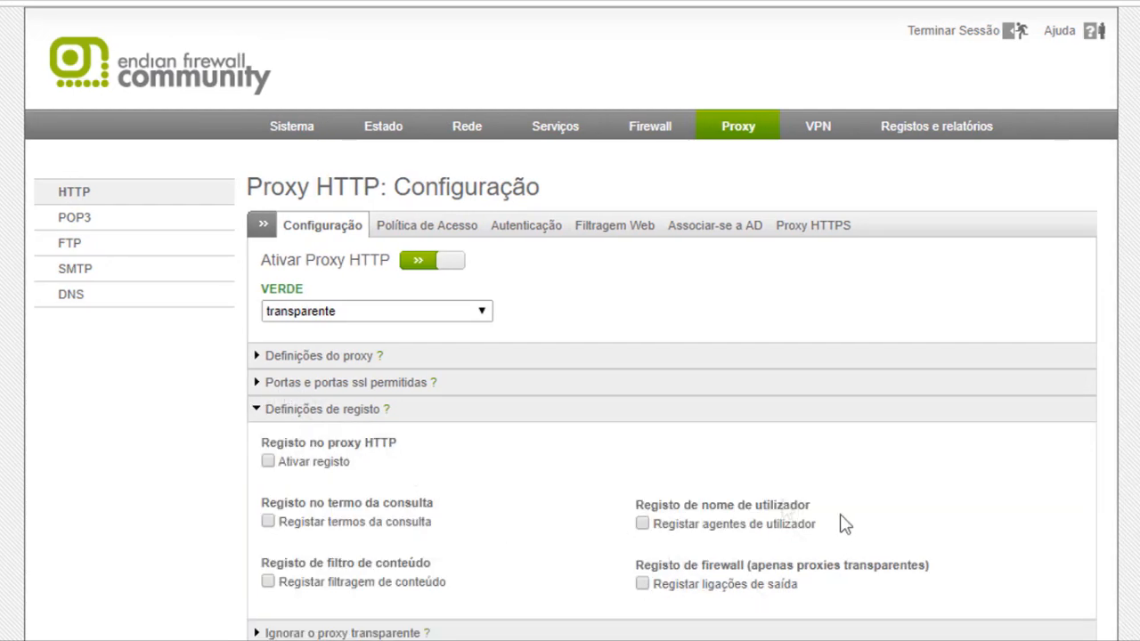
{"action": "scroll", "coordinate": [570, 320], "scroll_direction": "down", "scroll_amount": 1}
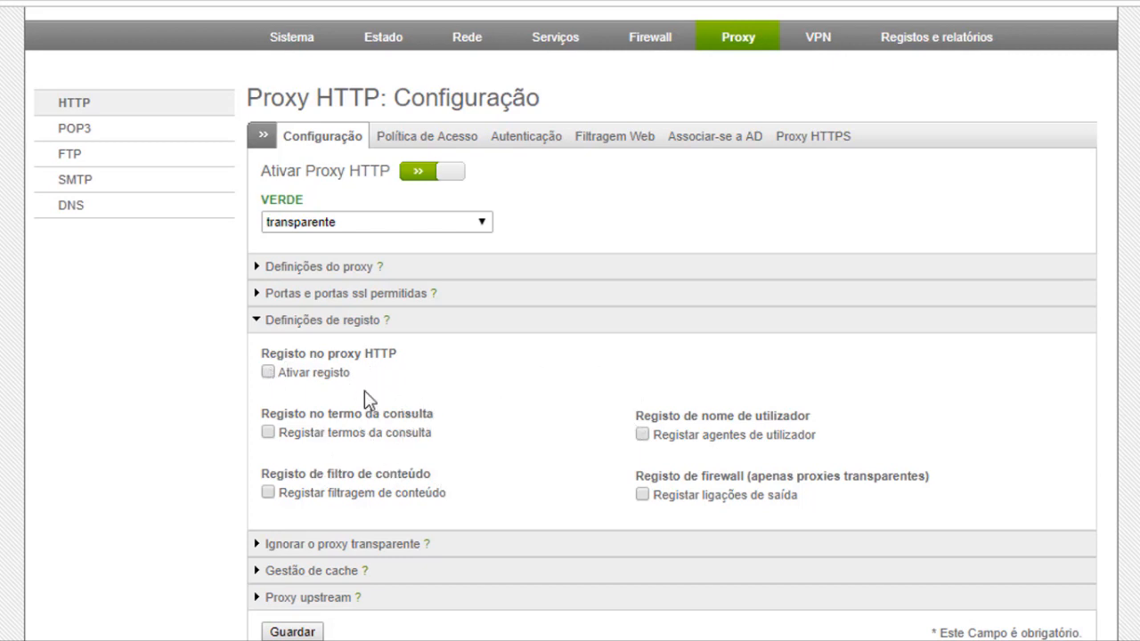
{"action": "left_click", "coordinate": [268, 372]}
{"action": "left_click", "coordinate": [268, 433]}
{"action": "left_click", "coordinate": [269, 433]}
{"action": "left_click", "coordinate": [268, 492]}
{"action": "left_click", "coordinate": [268, 492]}
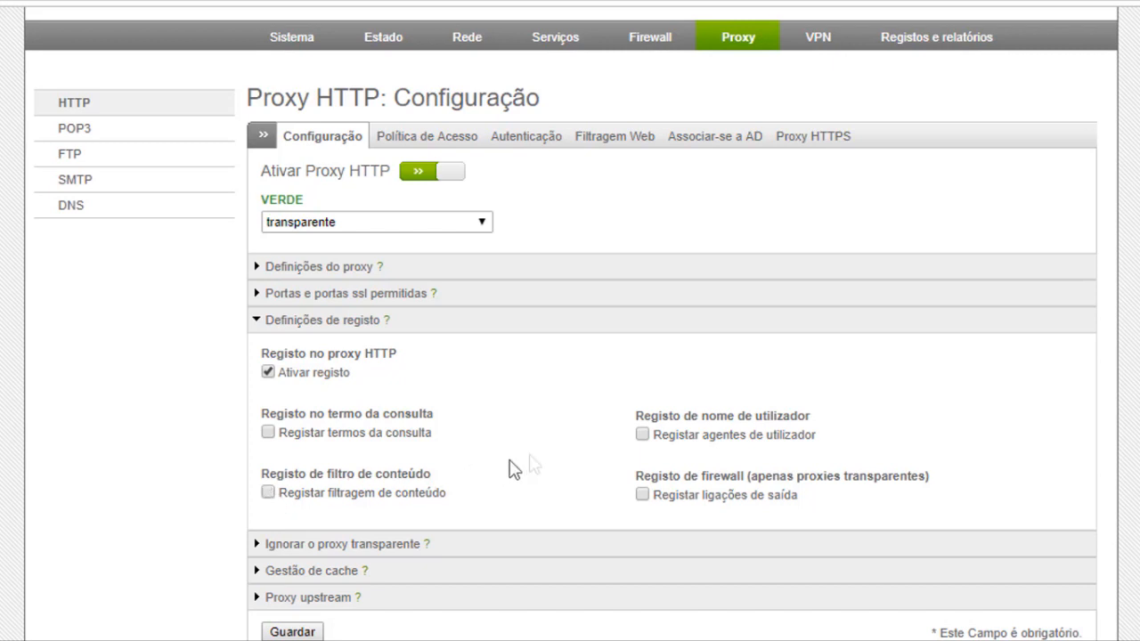
Keep user-agent and outgoing-connection logging off, enable content-filter logging, and collapse the section
{"action": "left_click", "coordinate": [643, 434]}
{"action": "left_click", "coordinate": [643, 435]}
{"action": "left_click", "coordinate": [643, 435]}
{"action": "left_click", "coordinate": [643, 436]}
{"action": "left_click", "coordinate": [642, 495]}
{"action": "left_click", "coordinate": [642, 495]}
{"action": "left_click", "coordinate": [270, 495]}
{"action": "left_click", "coordinate": [259, 321]}
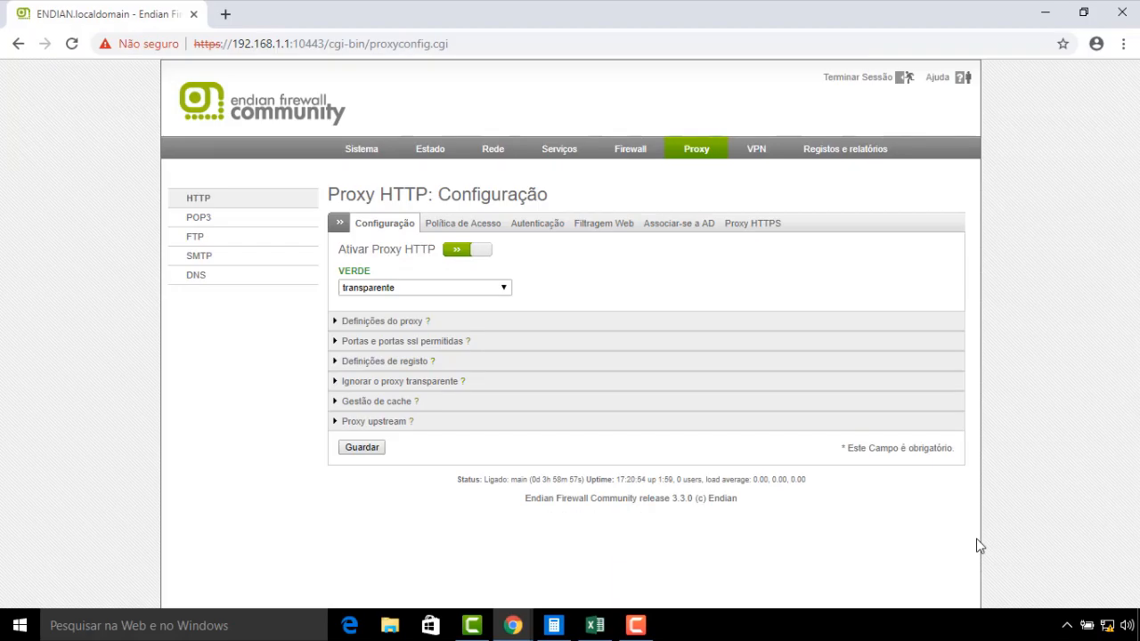
{"action": "left_click", "coordinate": [332, 383]}
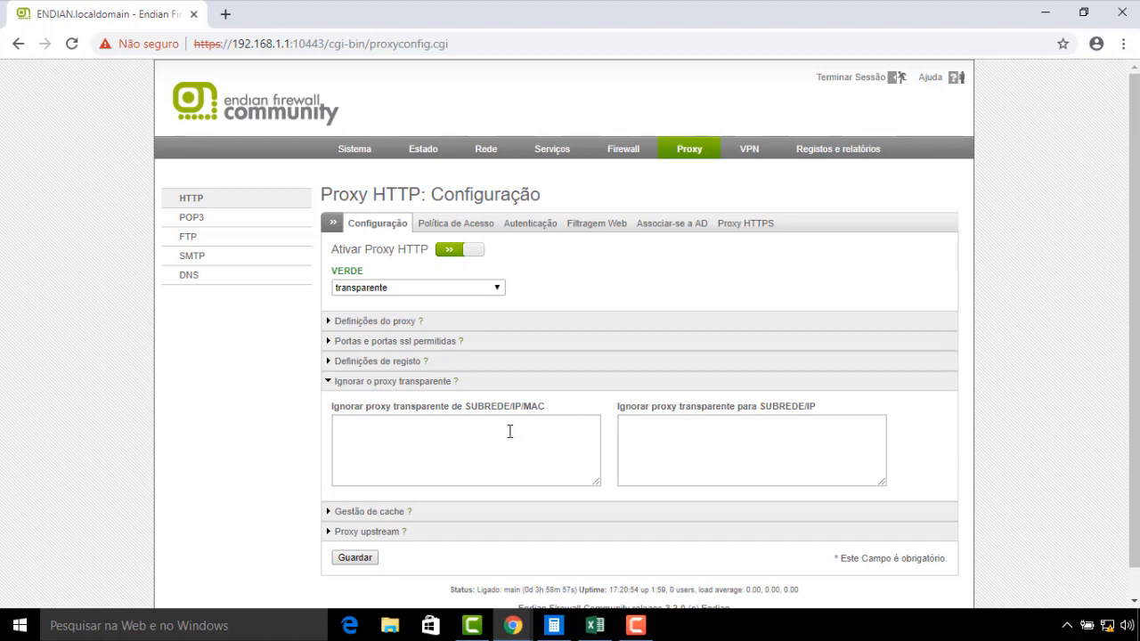
{"action": "left_click", "coordinate": [352, 431]}
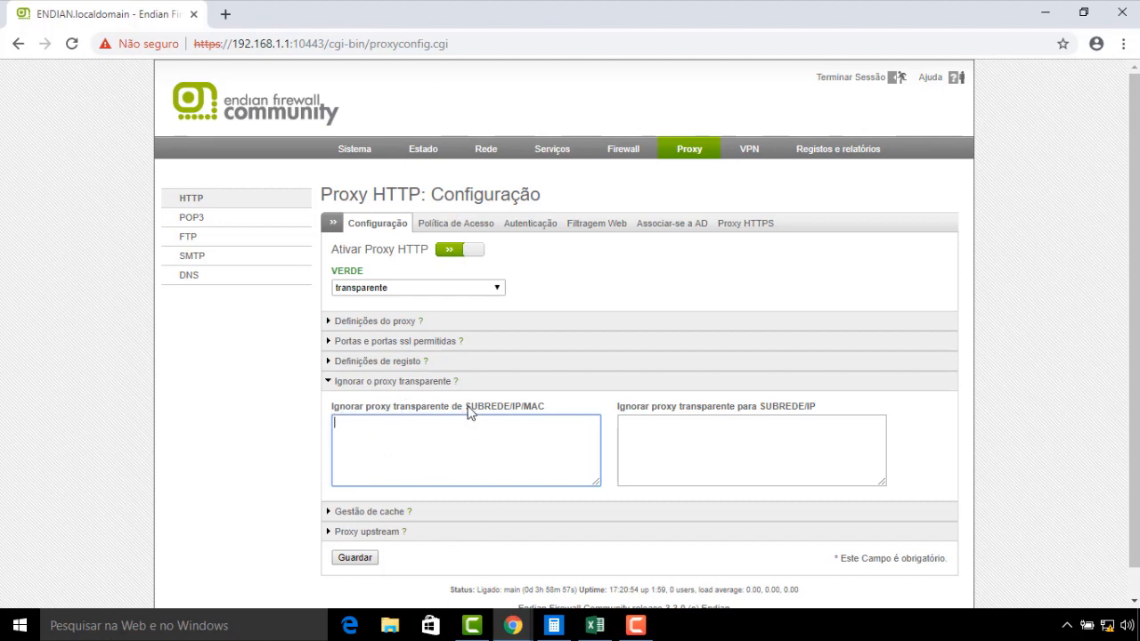
{"action": "left_click_drag", "start_coordinate": [470, 411], "coordinate": [555, 407]}
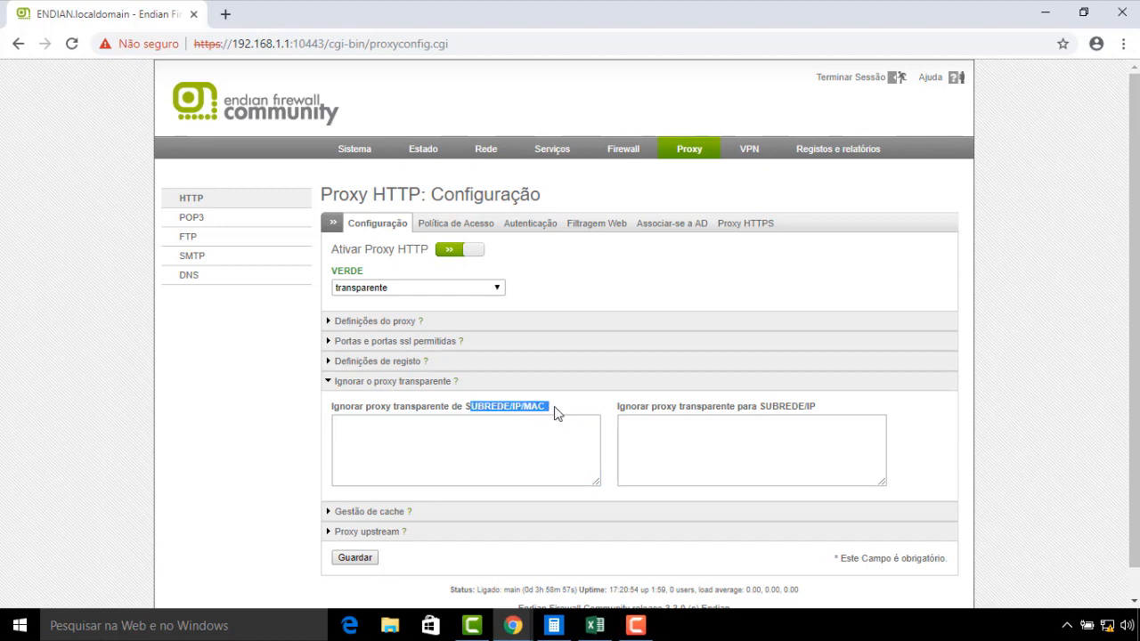
{"action": "left_click", "coordinate": [531, 440]}
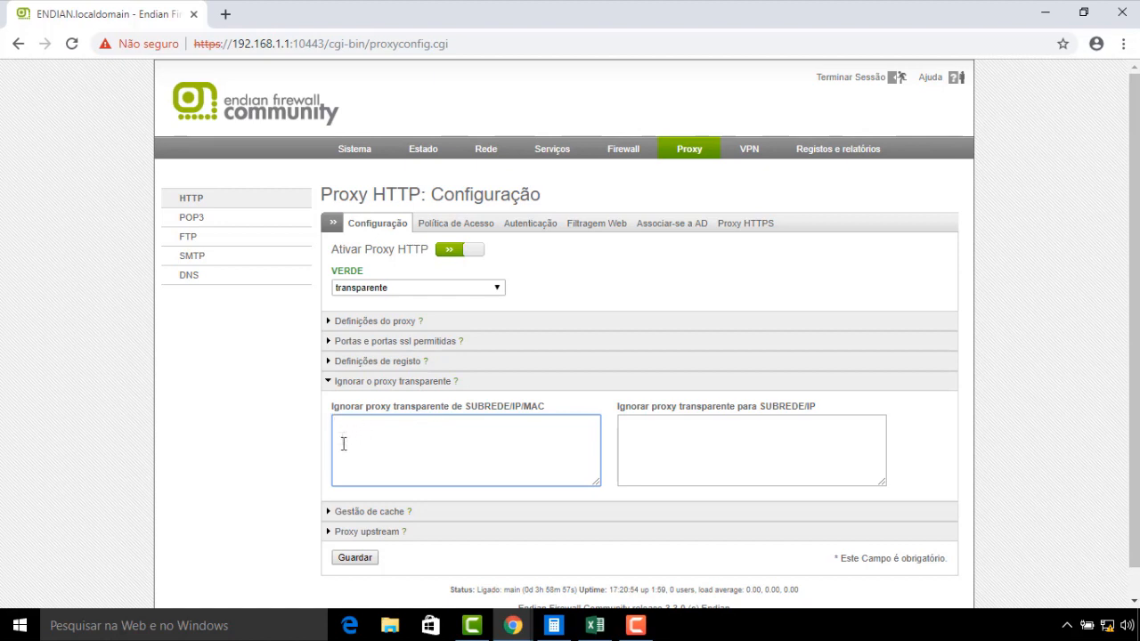
{"action": "left_click", "coordinate": [624, 428]}
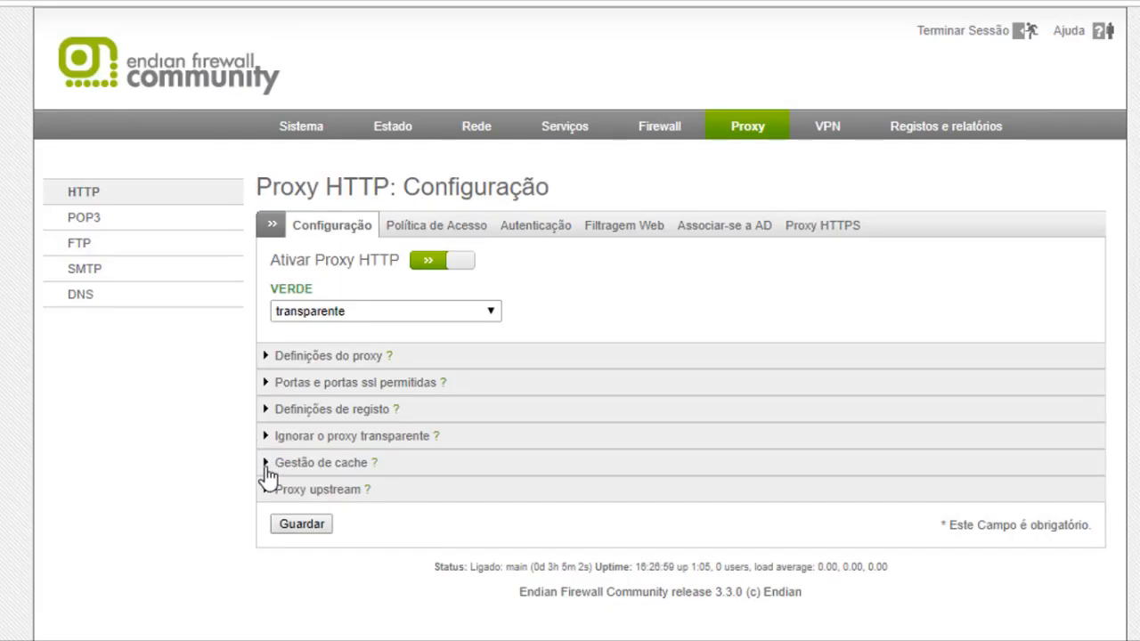
Expand Gestão de cache to show the 500 MB disk, 40 MB memory and 1024 KB object limits
{"action": "left_click", "coordinate": [265, 465]}
{"action": "scroll", "coordinate": [703, 463], "scroll_direction": "down", "scroll_amount": 1}
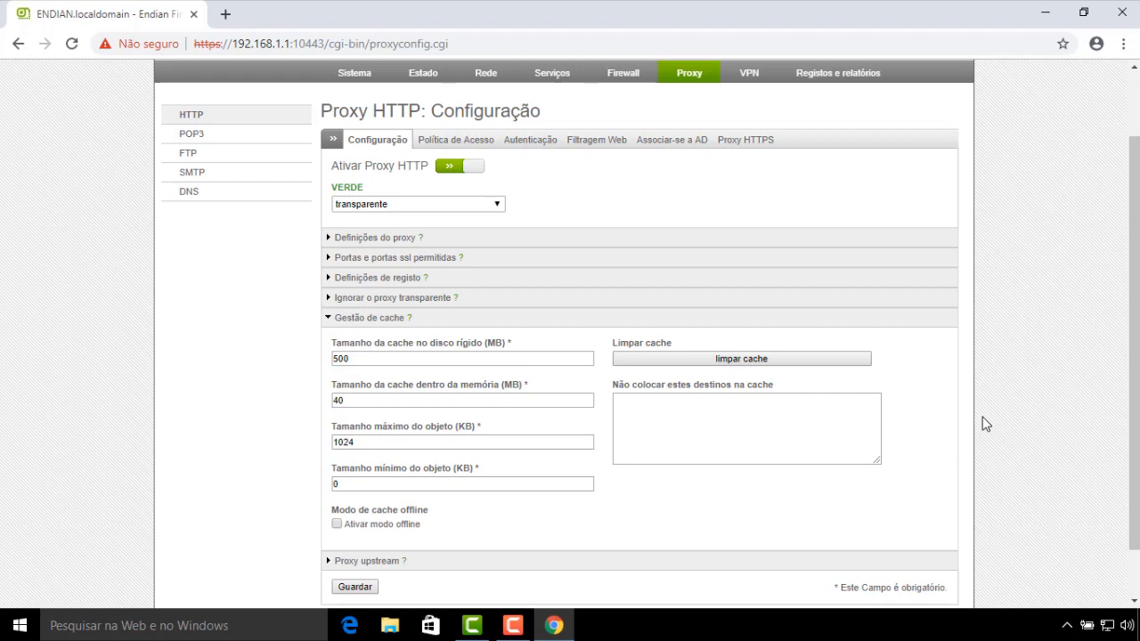
Replace the 500 MB hard-disk cache size with 20000
{"action": "left_click", "coordinate": [373, 359]}
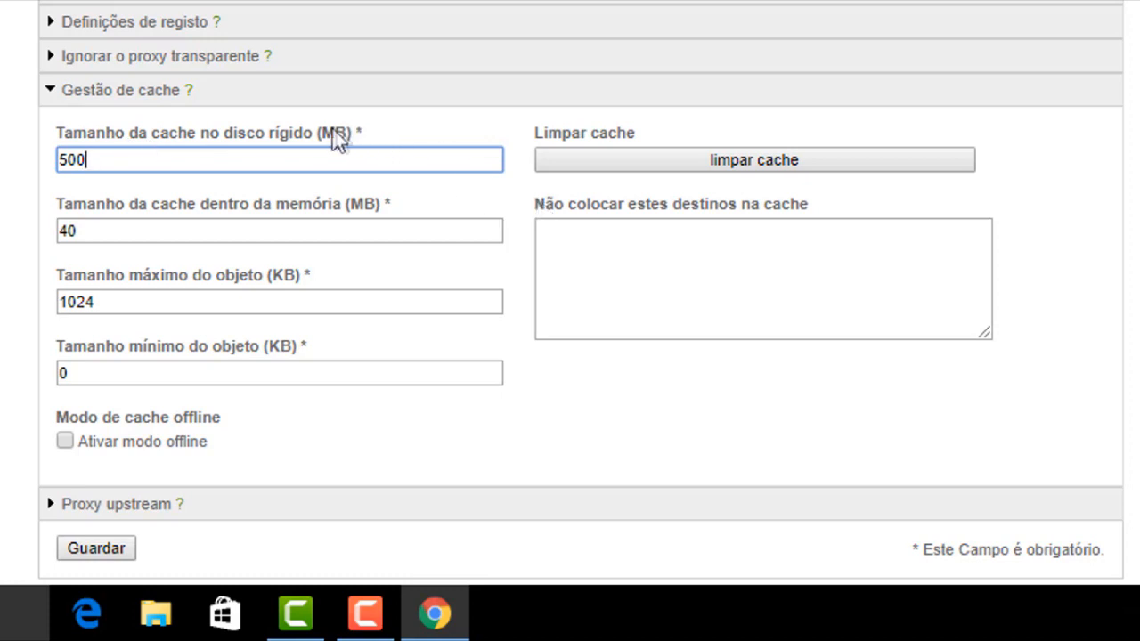
{"action": "left_click_drag", "start_coordinate": [110, 161], "coordinate": [42, 183]}
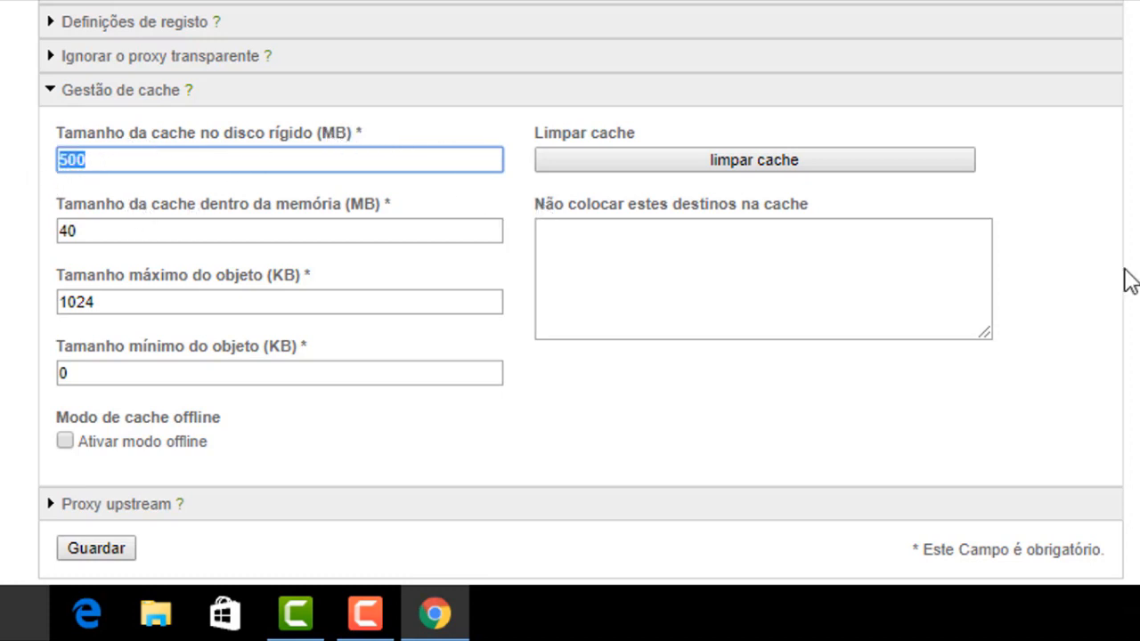
{"action": "type", "text": "20000"}
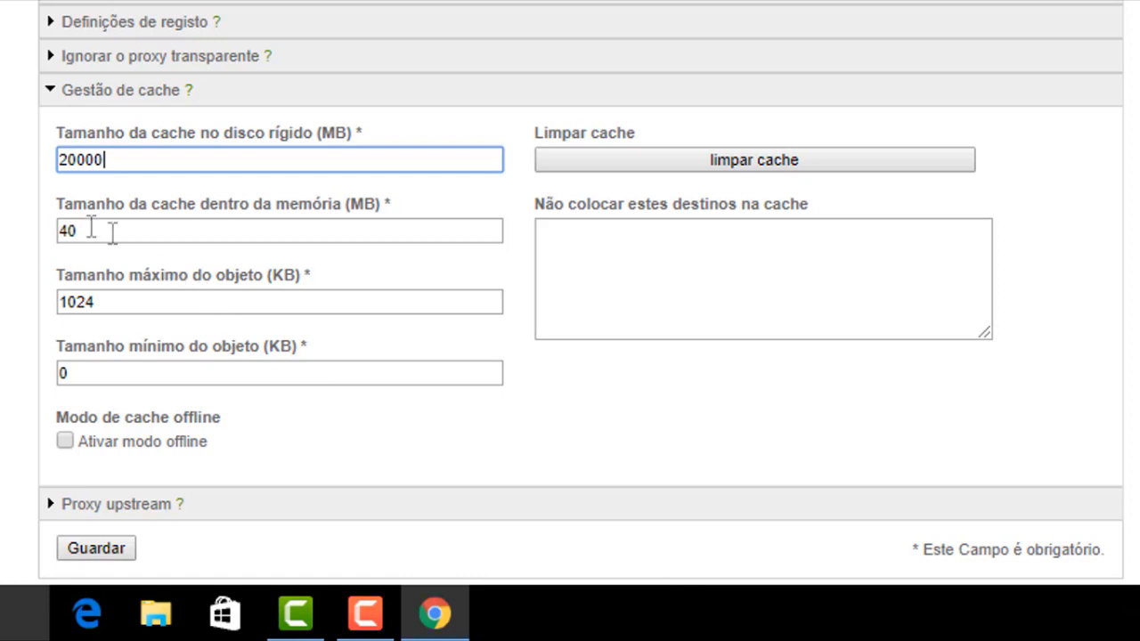
Change the in-memory cache size from 40 to 2048 MB
{"action": "left_click", "coordinate": [104, 232]}
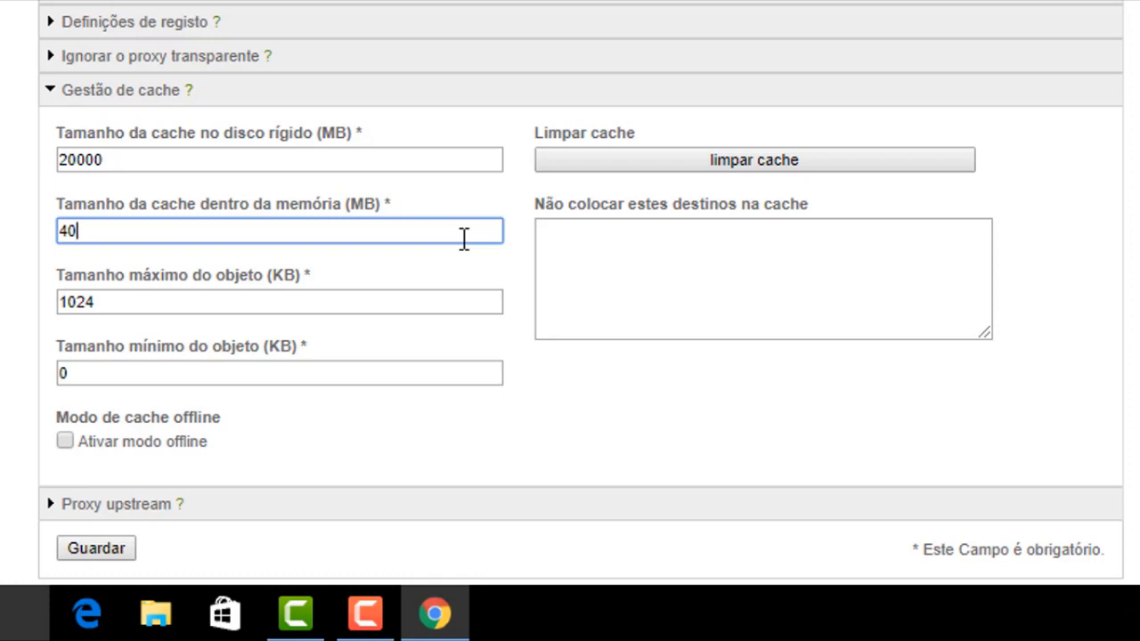
{"action": "key", "text": "BackSpace"}
{"action": "key", "text": "BackSpace"}
{"action": "type", "text": "2048"}
Select the 1024 KB maximum object size value for editing
{"action": "left_click", "coordinate": [328, 295]}
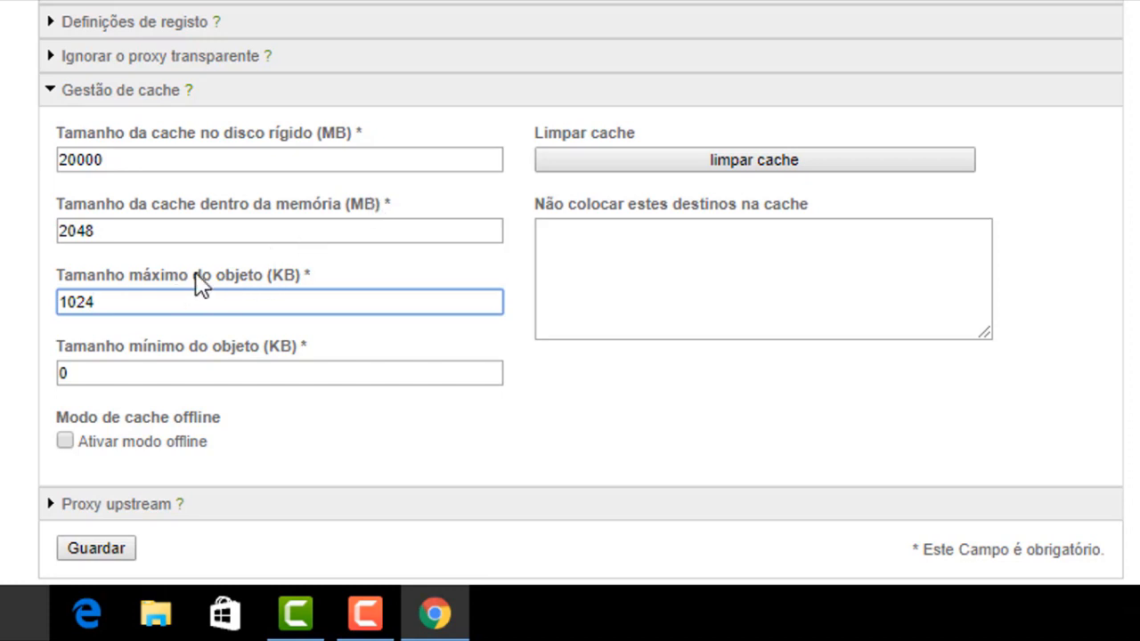
{"action": "left_click_drag", "start_coordinate": [107, 303], "coordinate": [28, 343]}
{"action": "left_click", "coordinate": [145, 305]}
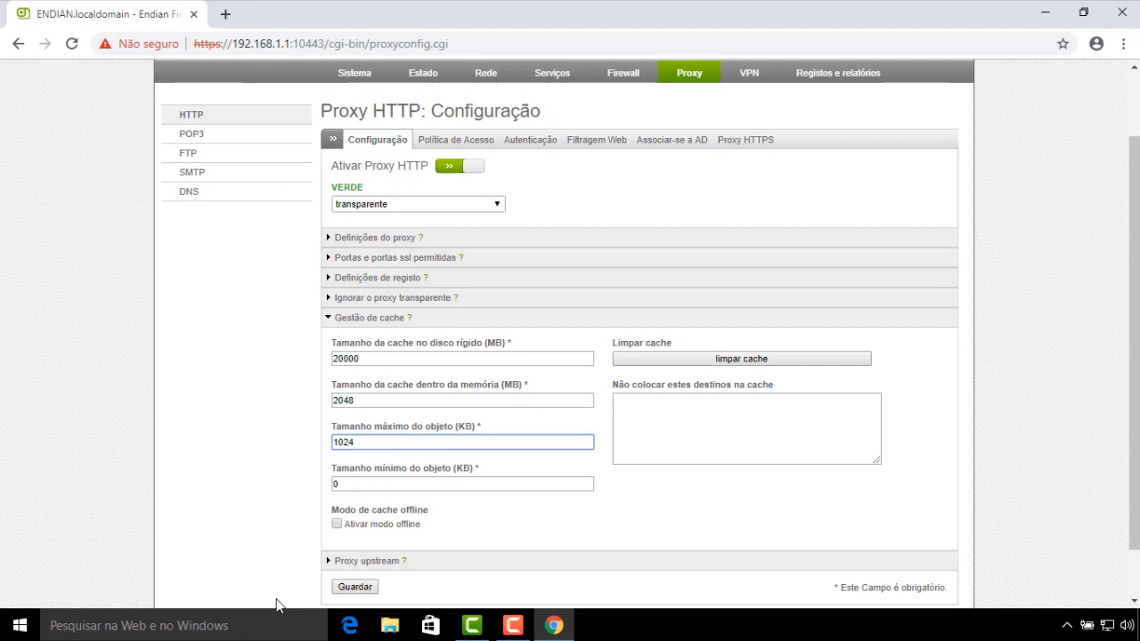
Launch Calculator with calc from the Run prompt and enter 1024
{"action": "key", "text": "super+r"}
{"action": "type", "text": "calc"}
{"action": "key", "text": "Return"}
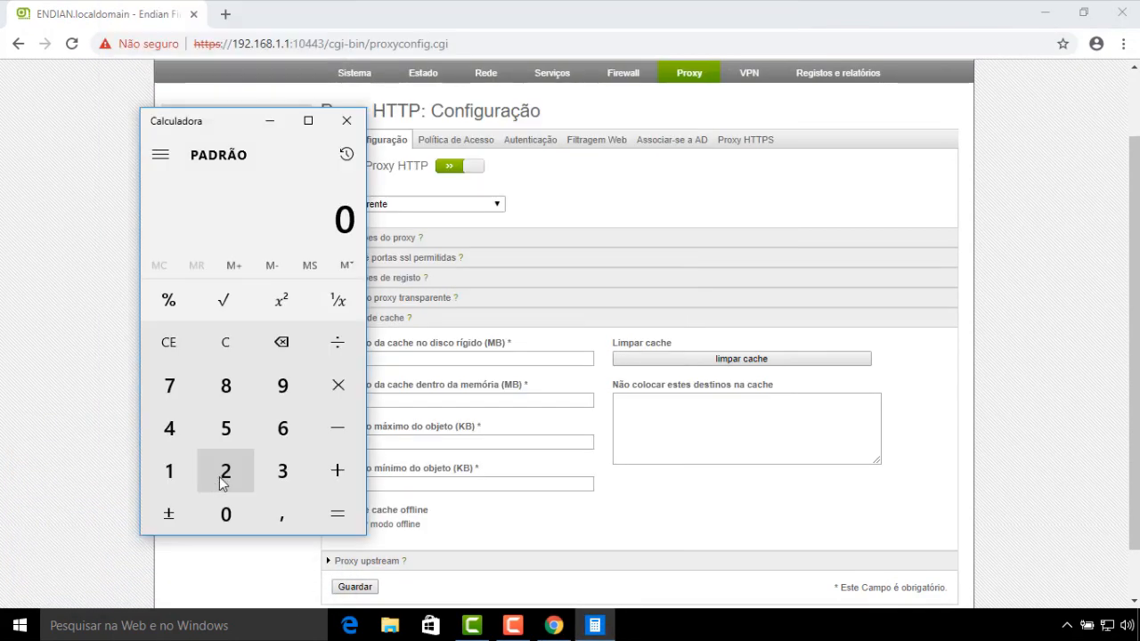
{"action": "left_click", "coordinate": [169, 471]}
{"action": "left_click", "coordinate": [226, 513]}
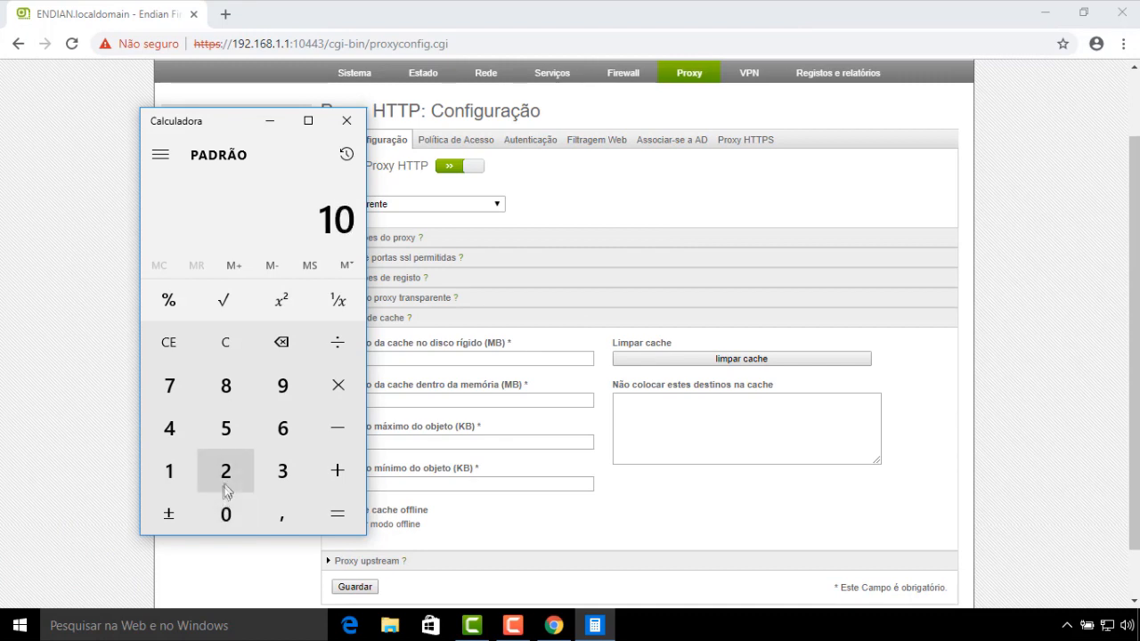
{"action": "left_click", "coordinate": [226, 488]}
{"action": "left_click", "coordinate": [171, 438]}
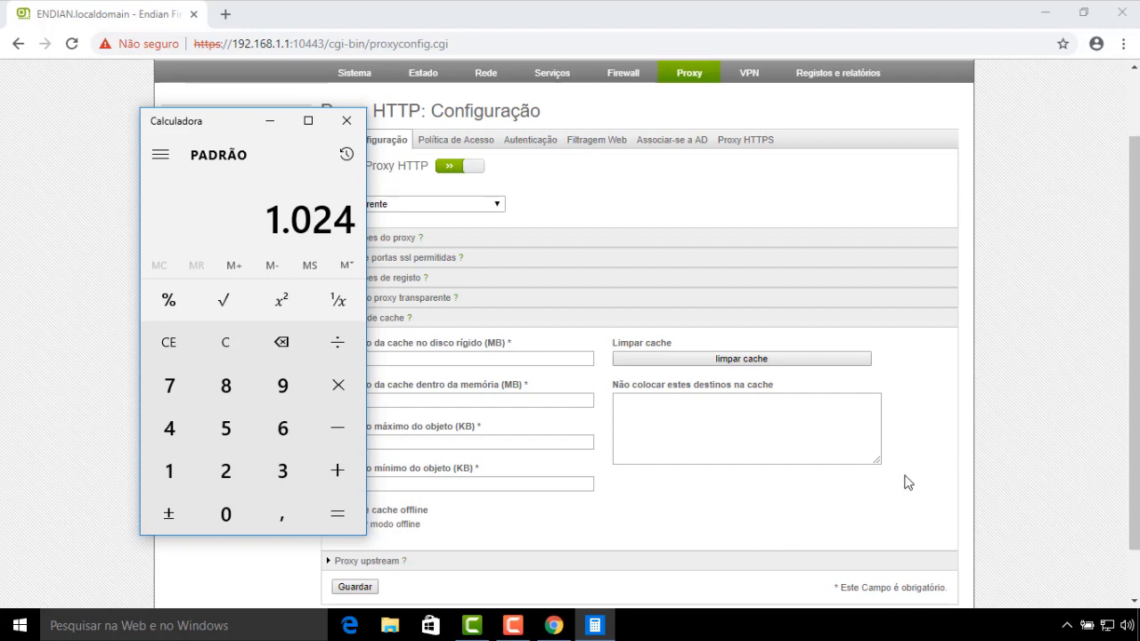
Multiply 1024 by 1024 to get 1.048.576
{"action": "left_click", "coordinate": [343, 401]}
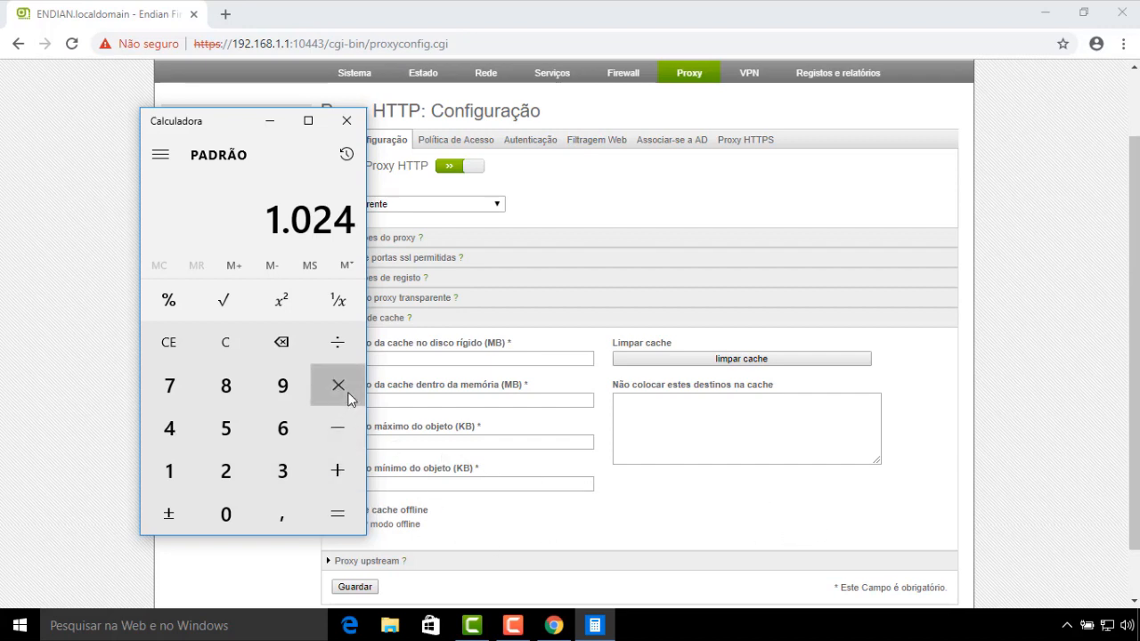
{"action": "left_click", "coordinate": [178, 477]}
{"action": "left_click", "coordinate": [222, 514]}
{"action": "left_click", "coordinate": [233, 475]}
{"action": "left_click", "coordinate": [180, 434]}
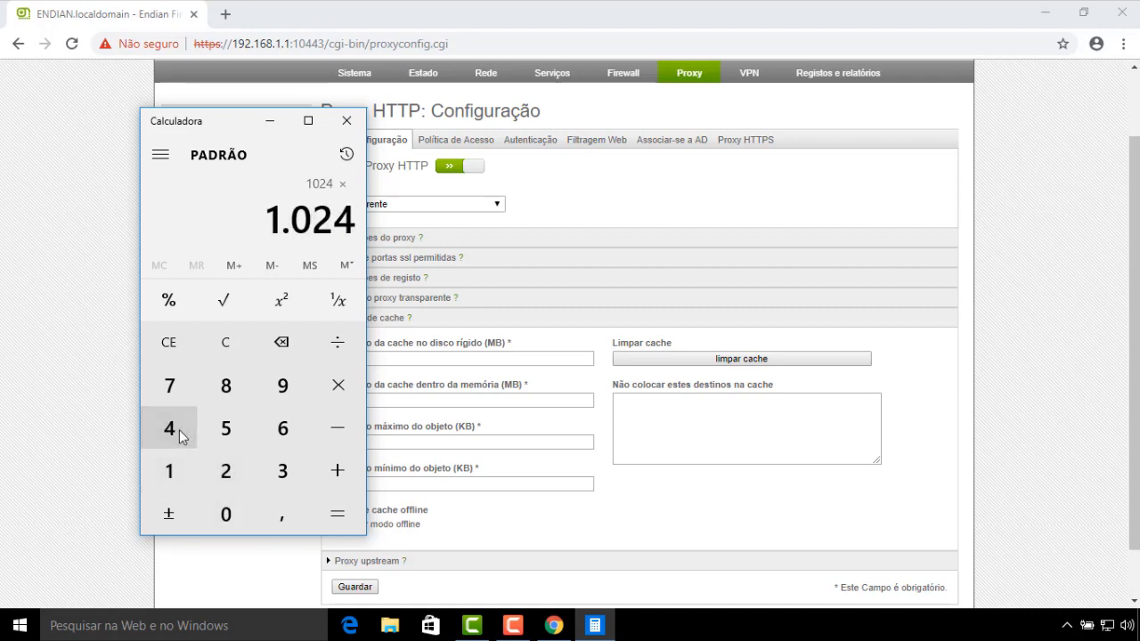
{"action": "left_click", "coordinate": [335, 513]}
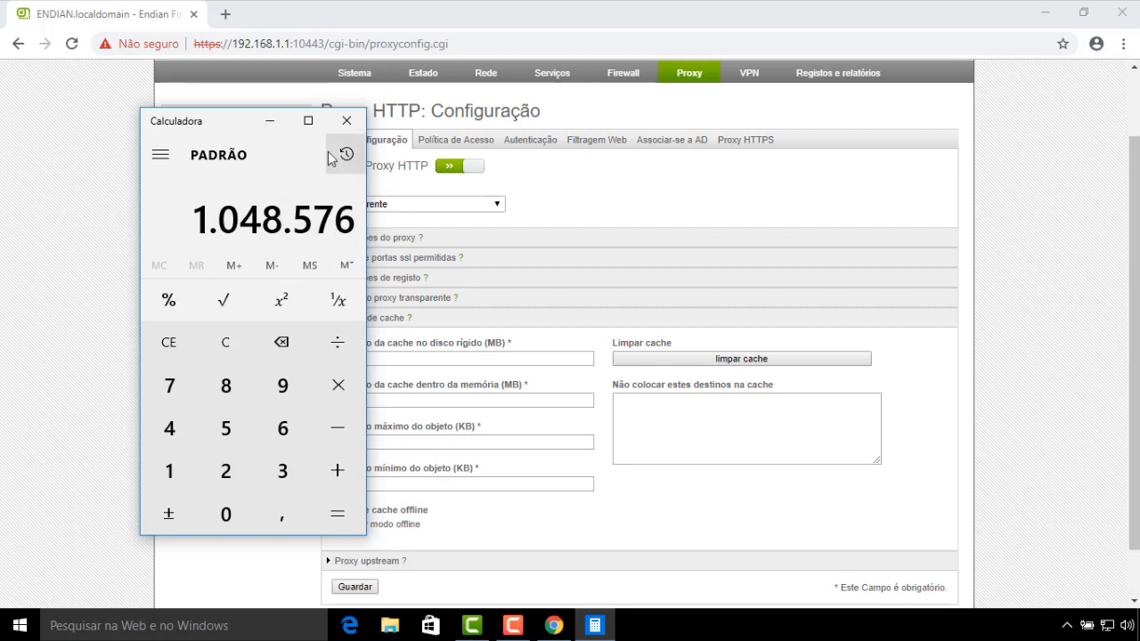
Replace the 1024 maximum object size with 1048576 KB, taken from the calculator result
{"action": "left_click_drag", "start_coordinate": [214, 125], "coordinate": [817, 161]}
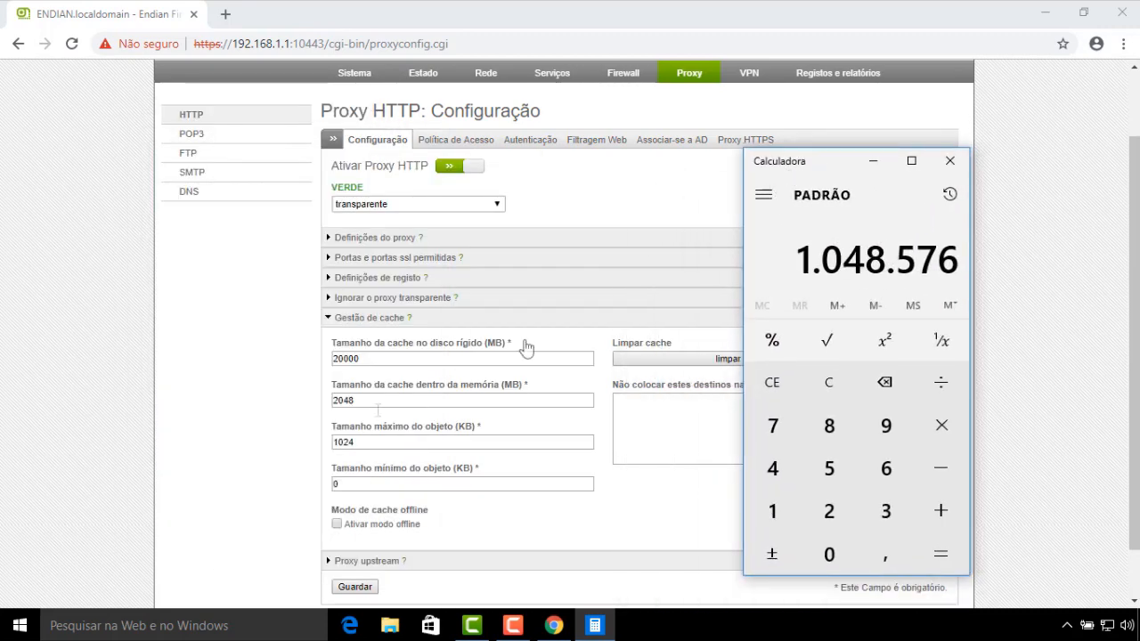
{"action": "left_click", "coordinate": [365, 442]}
{"action": "key", "text": "BackSpace"}
{"action": "key", "text": "BackSpace"}
{"action": "key", "text": "BackSpace"}
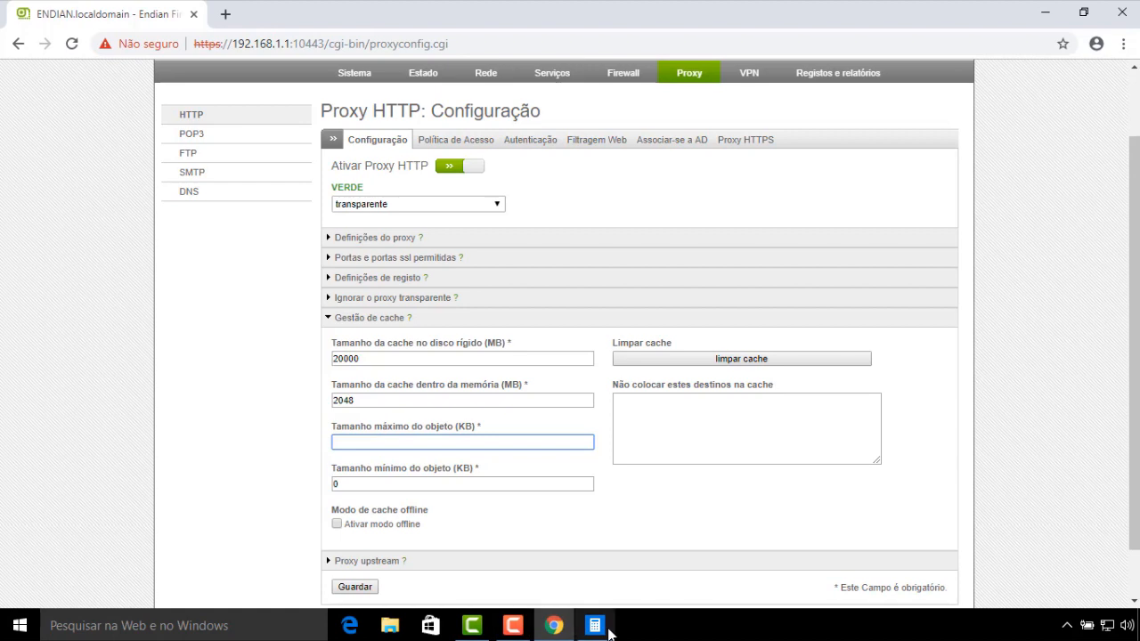
{"action": "left_click", "coordinate": [609, 630]}
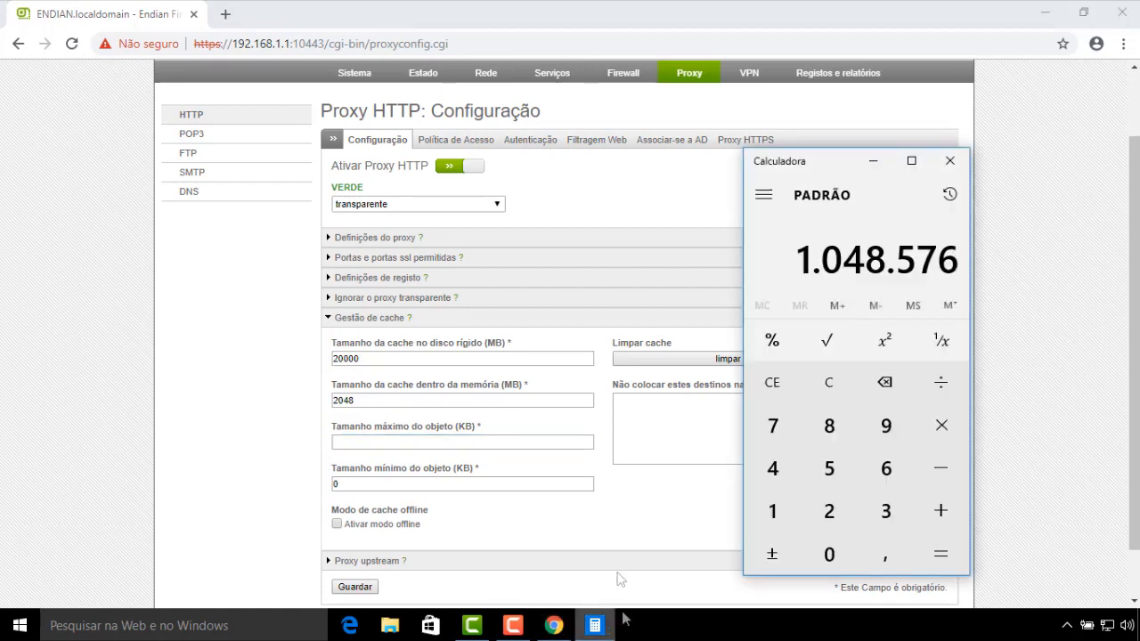
{"action": "left_click", "coordinate": [365, 443]}
{"action": "type", "text": "048576"}
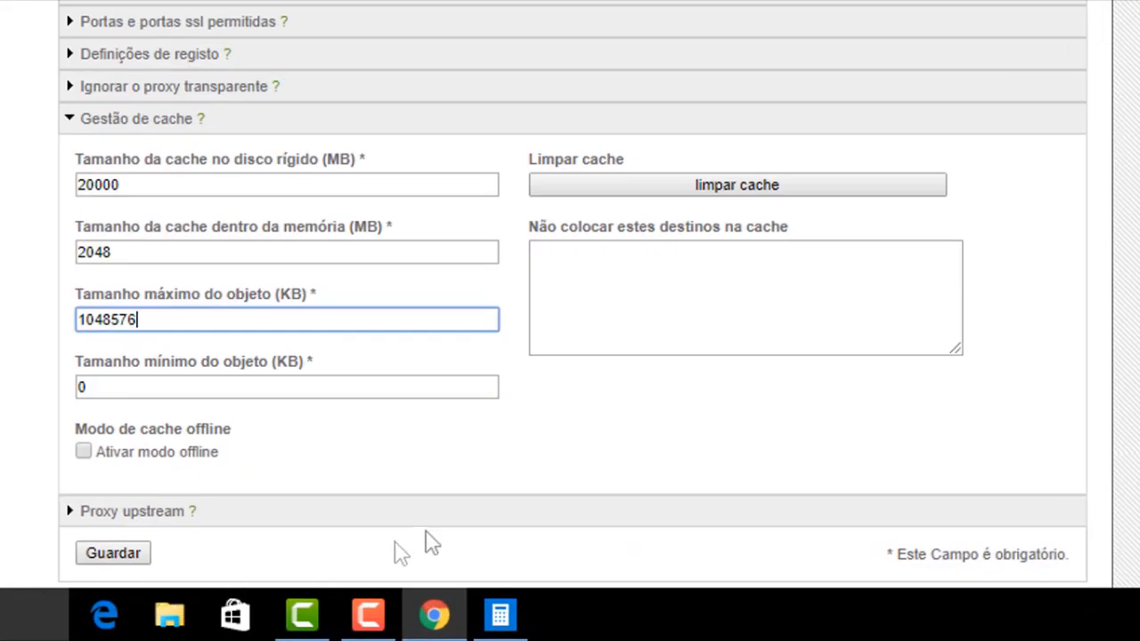
{"action": "left_click", "coordinate": [593, 477]}
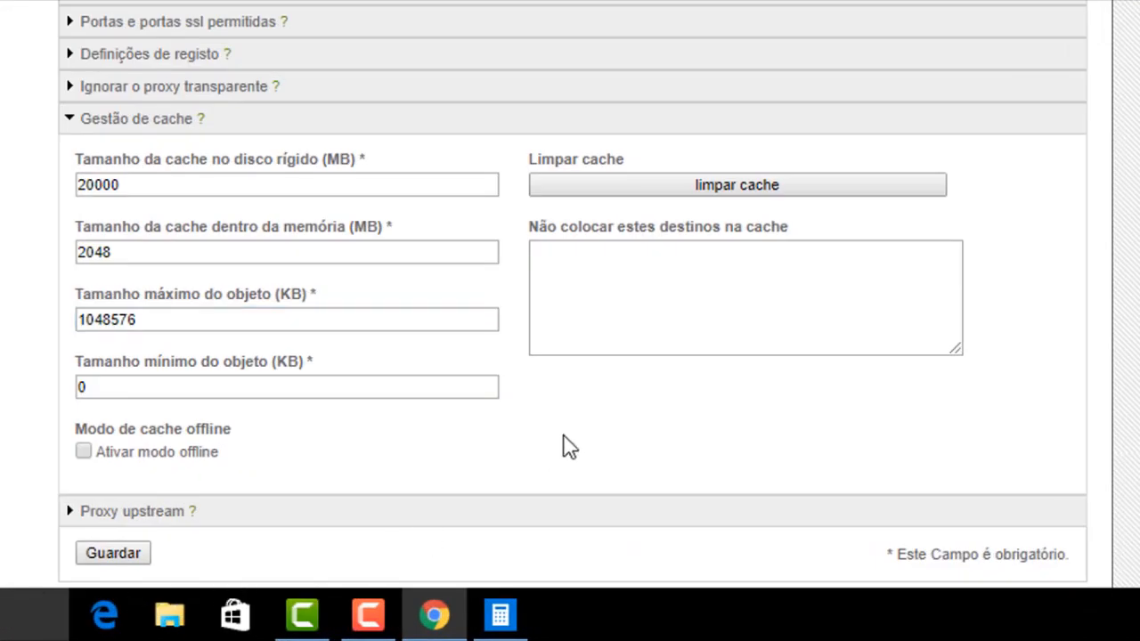
{"action": "left_click", "coordinate": [209, 321]}
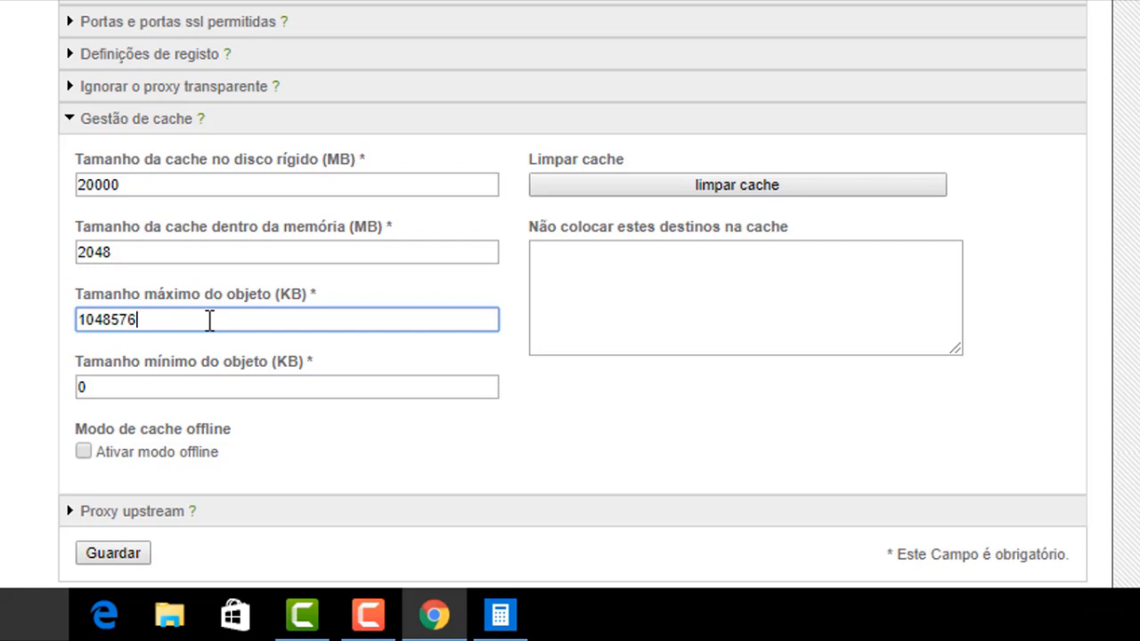
{"action": "left_click", "coordinate": [140, 387]}
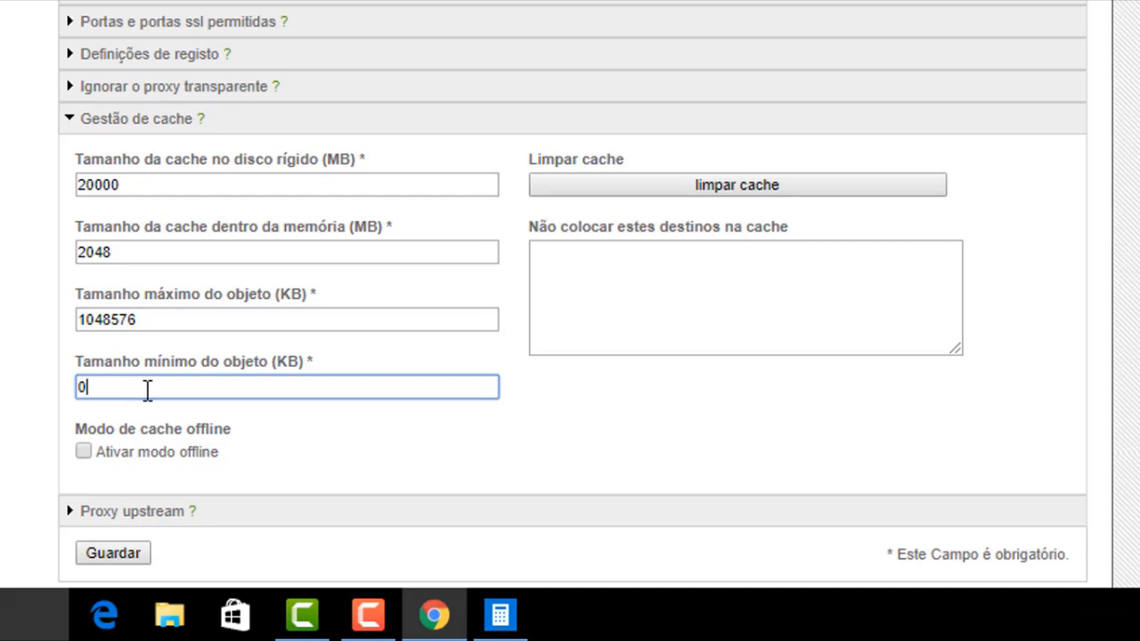
{"action": "key", "text": "BackSpace"}
{"action": "type", "text": "1"}
{"action": "key", "text": "BackSpace"}
{"action": "type", "text": "0"}
{"action": "scroll", "coordinate": [540, 419], "scroll_direction": "down", "scroll_amount": 2}
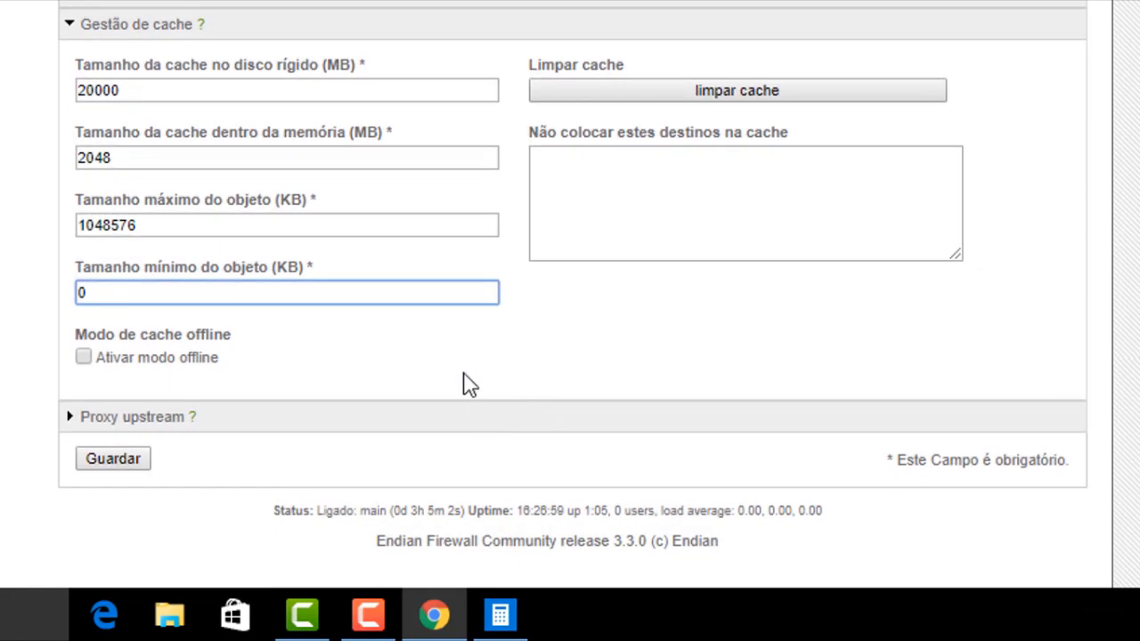
{"action": "left_click", "coordinate": [86, 360]}
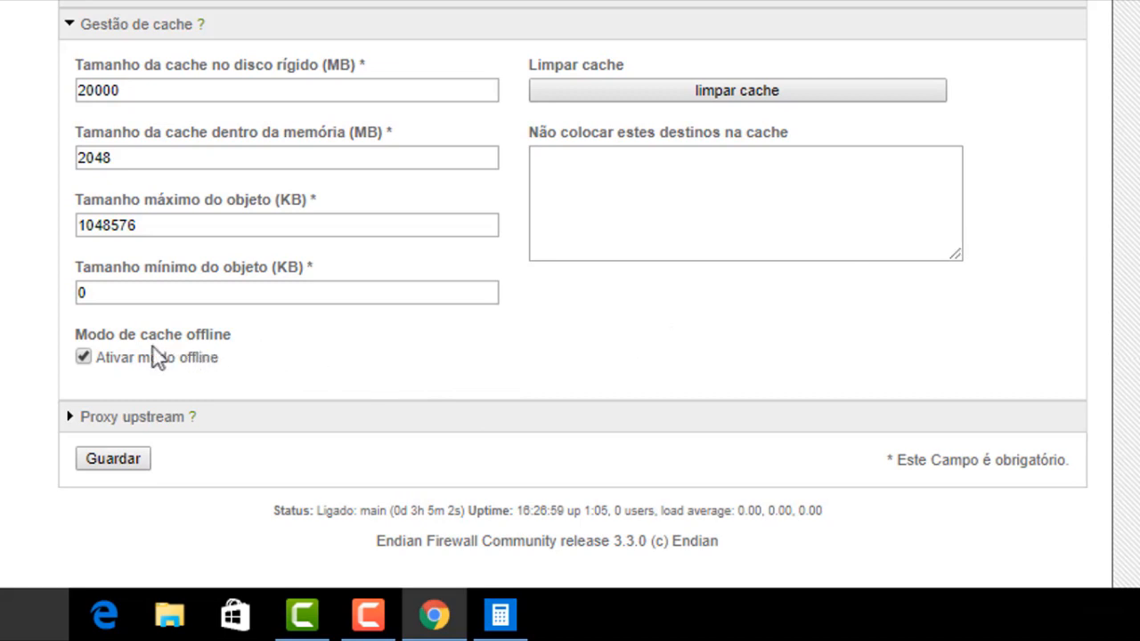
{"action": "left_click", "coordinate": [82, 361]}
{"action": "left_click_drag", "start_coordinate": [221, 357], "coordinate": [94, 361]}
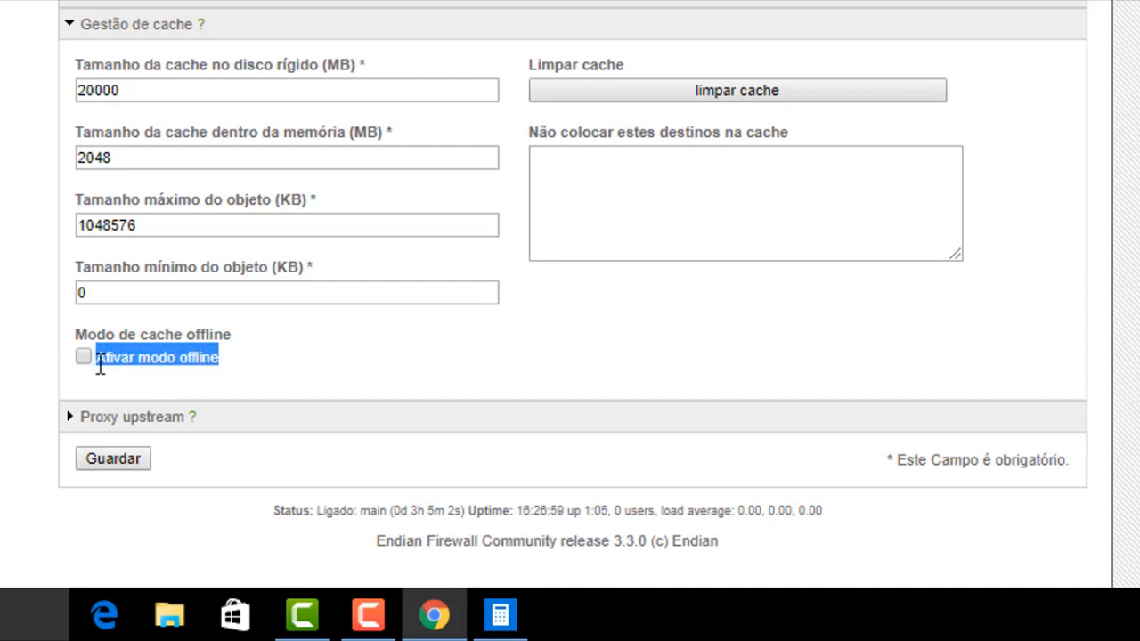
{"action": "left_click", "coordinate": [282, 363]}
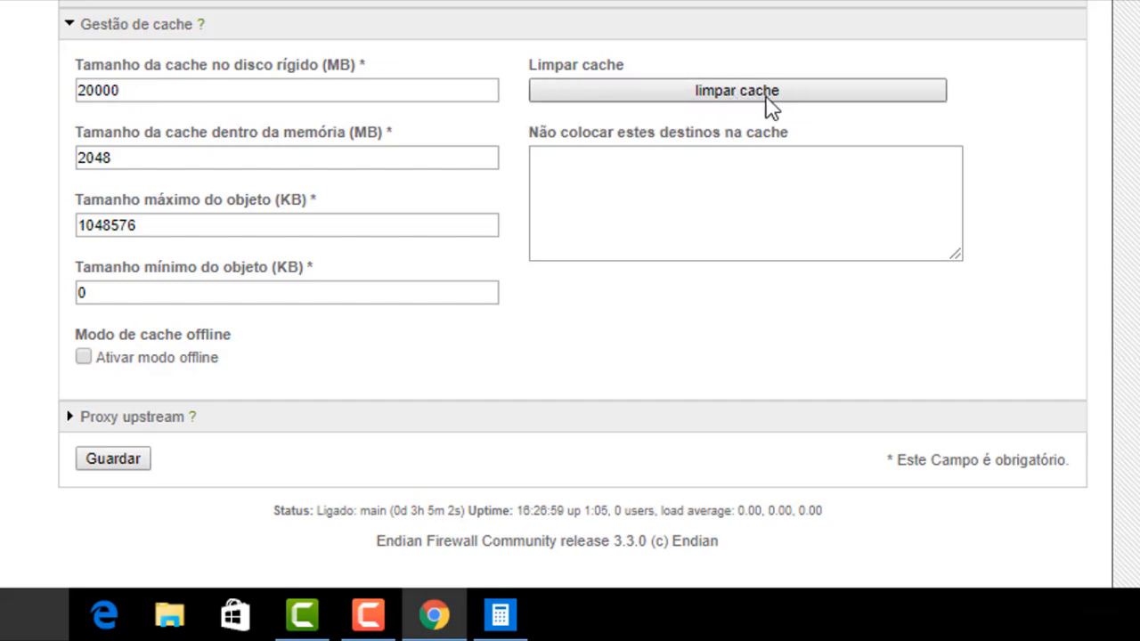
{"action": "left_click", "coordinate": [715, 191]}
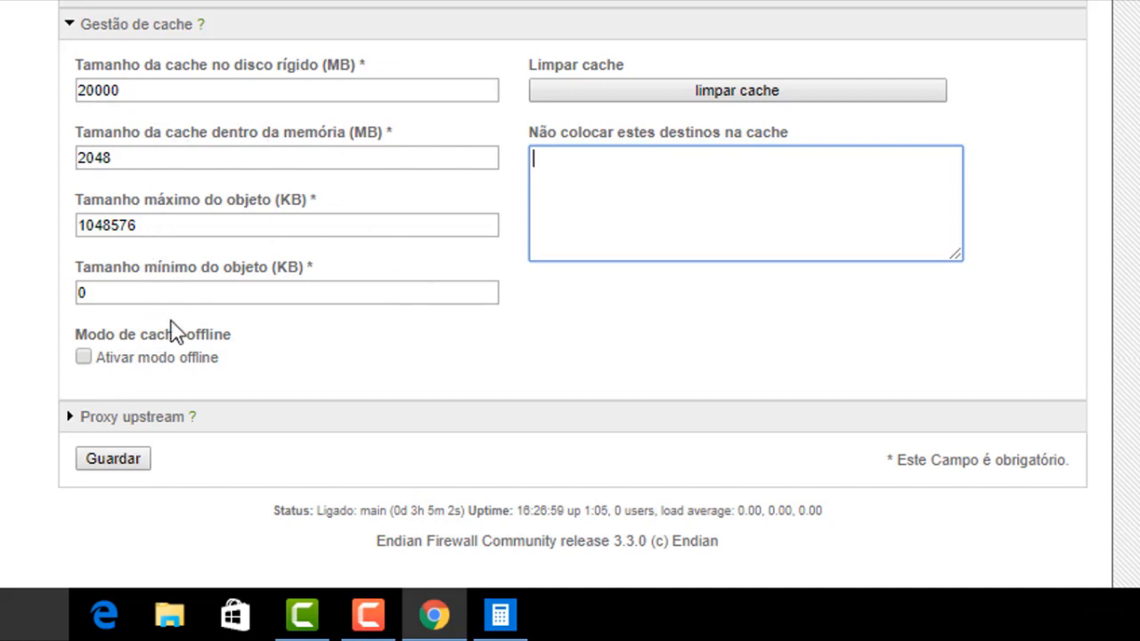
{"action": "left_click", "coordinate": [162, 230]}
{"action": "left_click_drag", "start_coordinate": [162, 230], "coordinate": [76, 241]}
{"action": "left_click", "coordinate": [590, 333]}
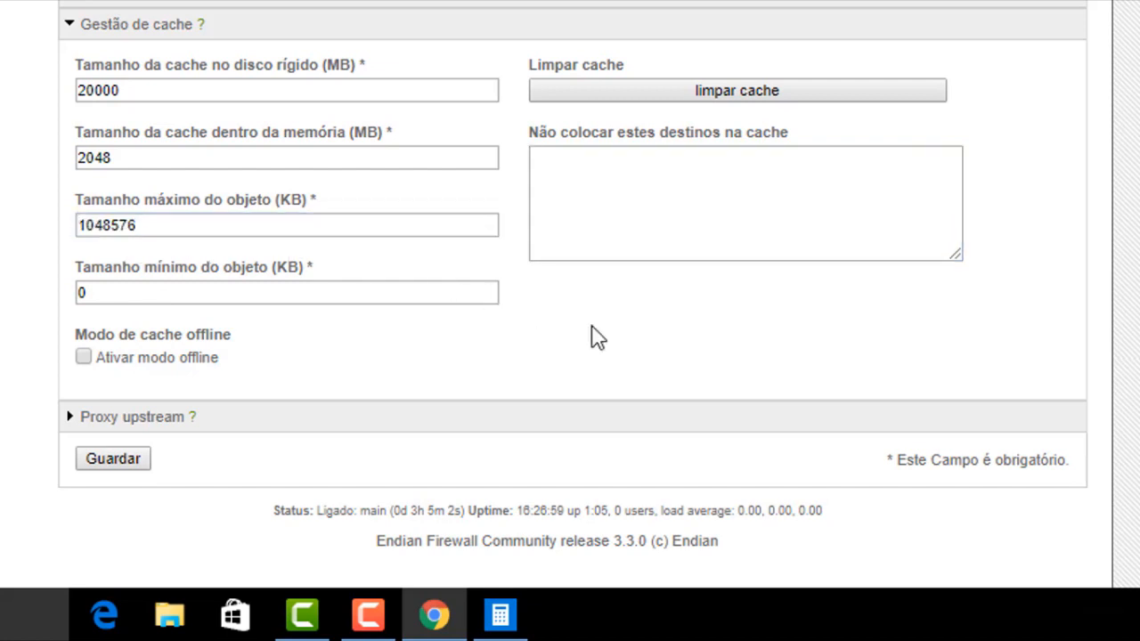
{"action": "scroll", "coordinate": [279, 102], "scroll_direction": "up", "scroll_amount": 2}
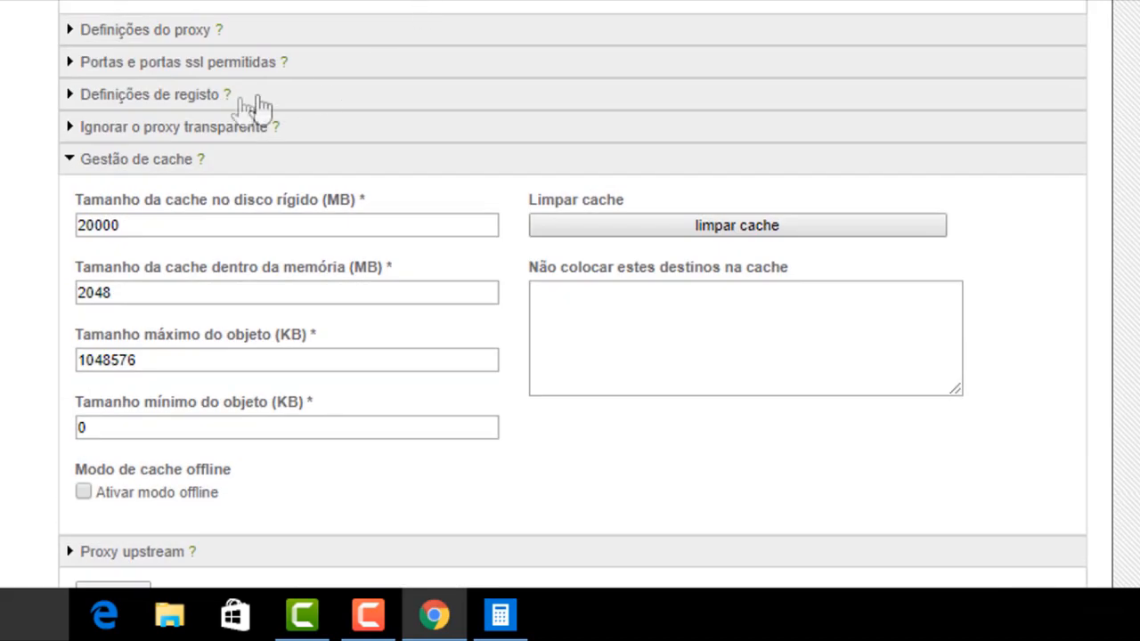
Expand Definições do proxy and review the 0 KB transfer limit and 1048576 KB object size
{"action": "left_click", "coordinate": [77, 30]}
{"action": "left_click", "coordinate": [172, 231]}
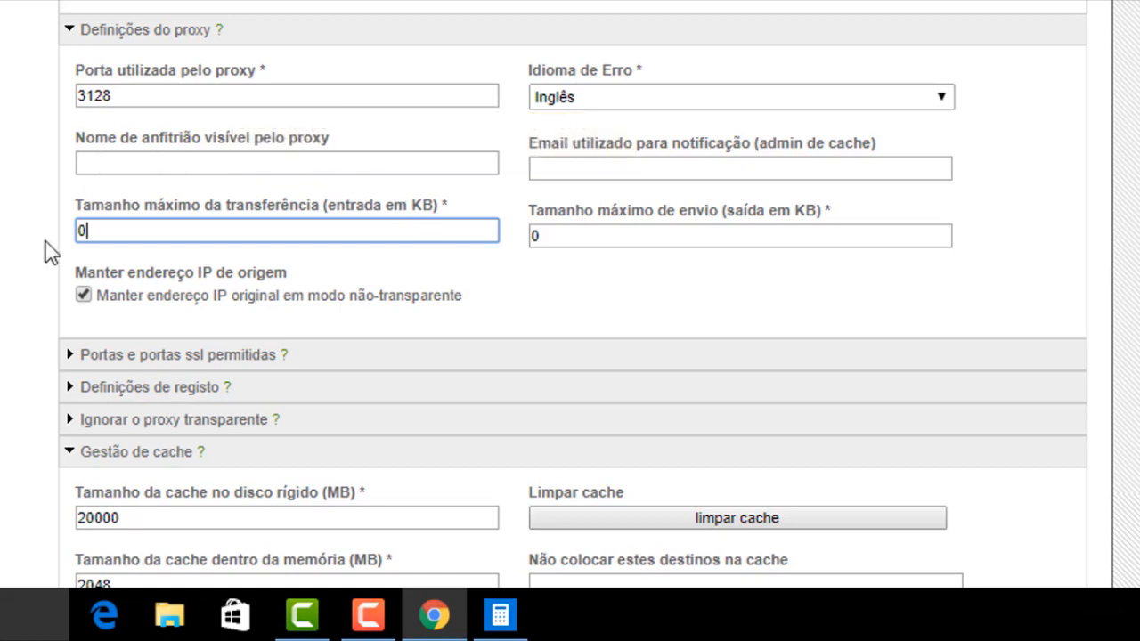
{"action": "left_click_drag", "start_coordinate": [77, 233], "coordinate": [295, 242]}
{"action": "scroll", "coordinate": [602, 196], "scroll_direction": "down", "scroll_amount": 5}
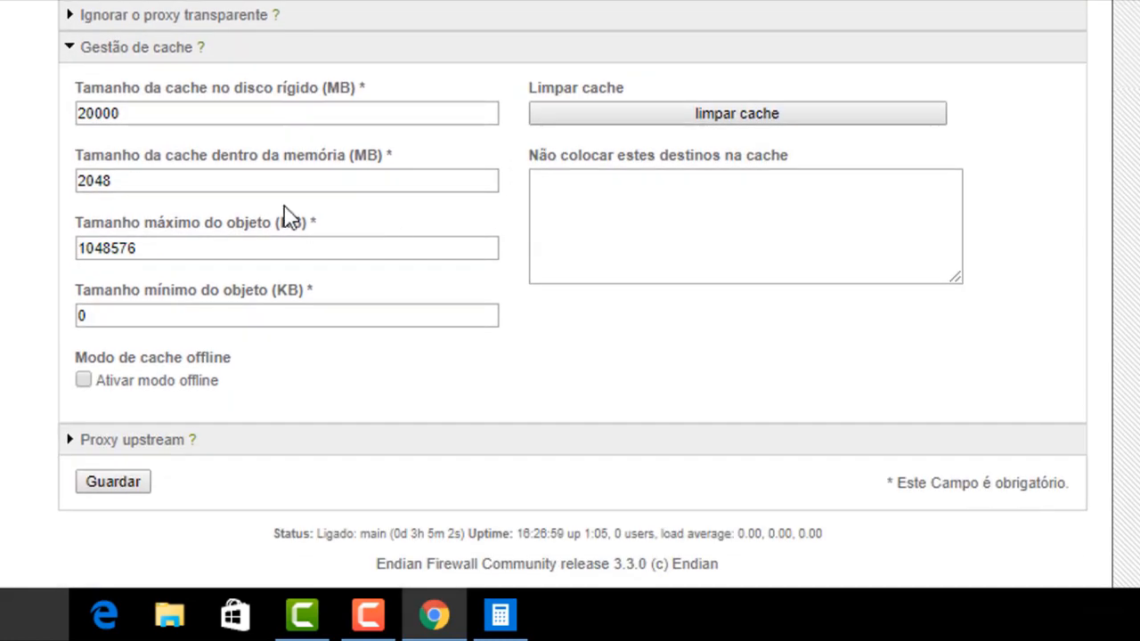
{"action": "left_click", "coordinate": [153, 246]}
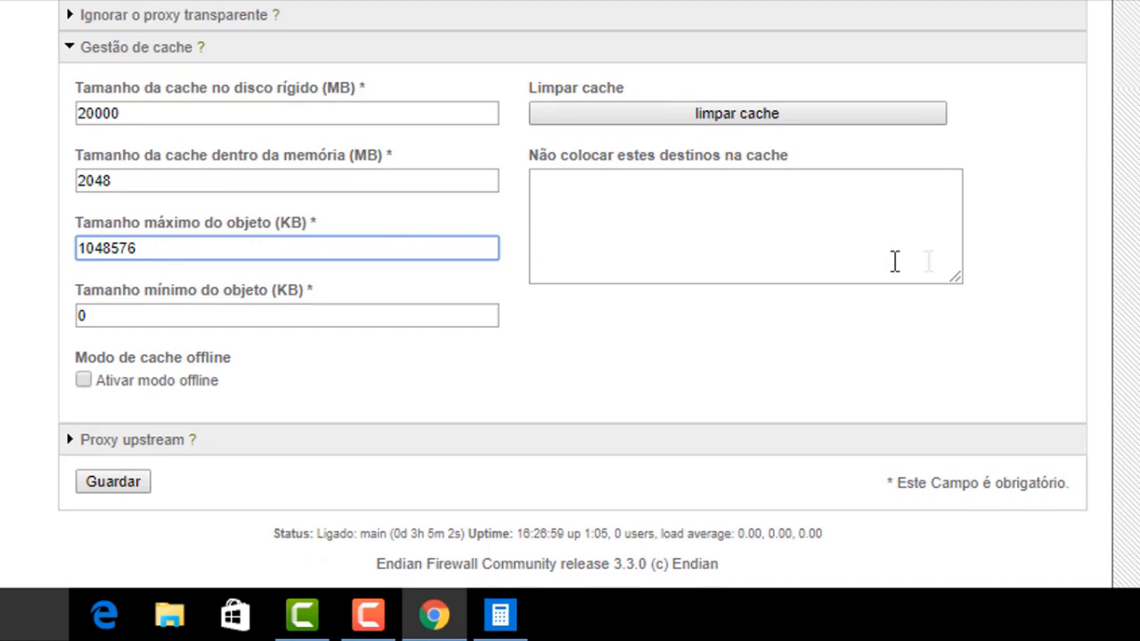
{"action": "scroll", "coordinate": [570, 294], "scroll_direction": "up", "scroll_amount": 3}
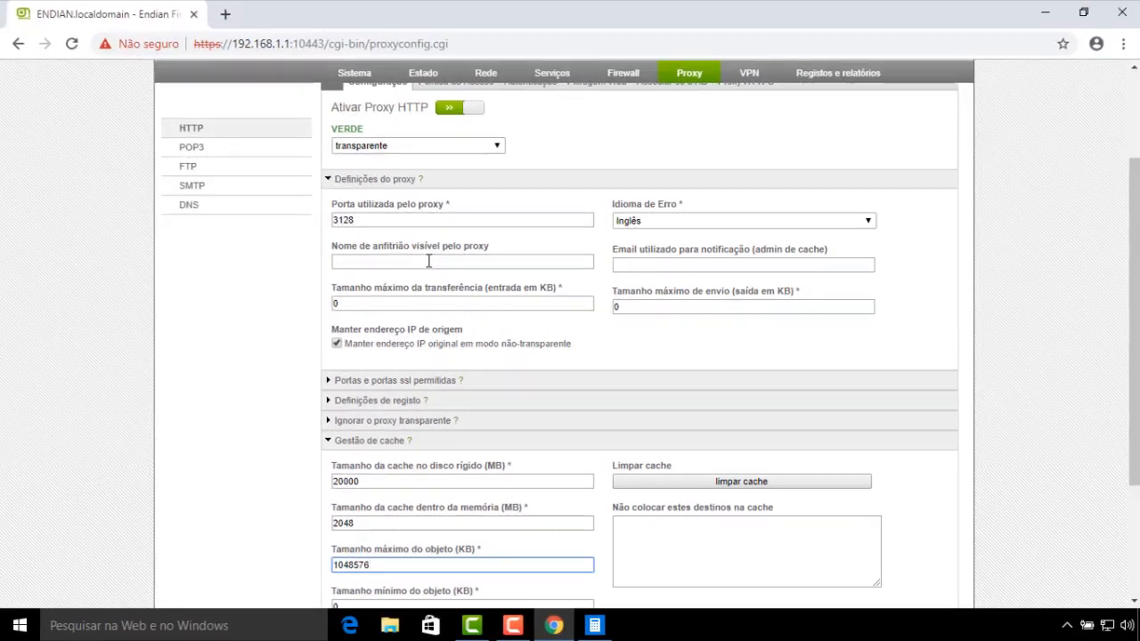
{"action": "left_click", "coordinate": [366, 306]}
{"action": "double_click", "coordinate": [335, 306]}
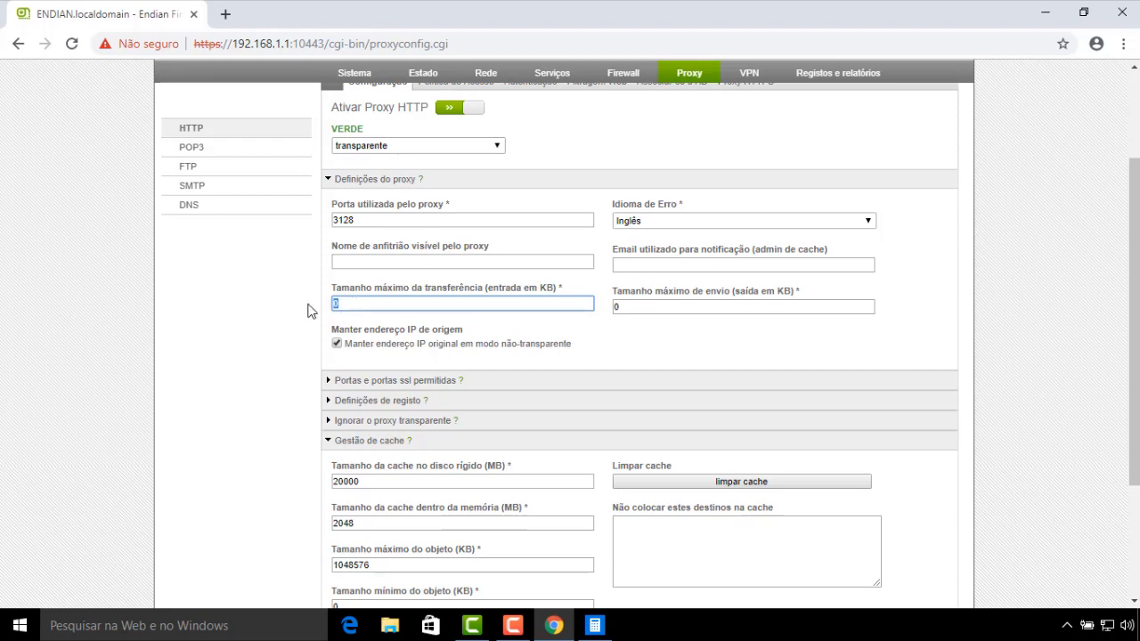
{"action": "left_click", "coordinate": [356, 304]}
{"action": "scroll", "coordinate": [427, 305], "scroll_direction": "down", "scroll_amount": 2}
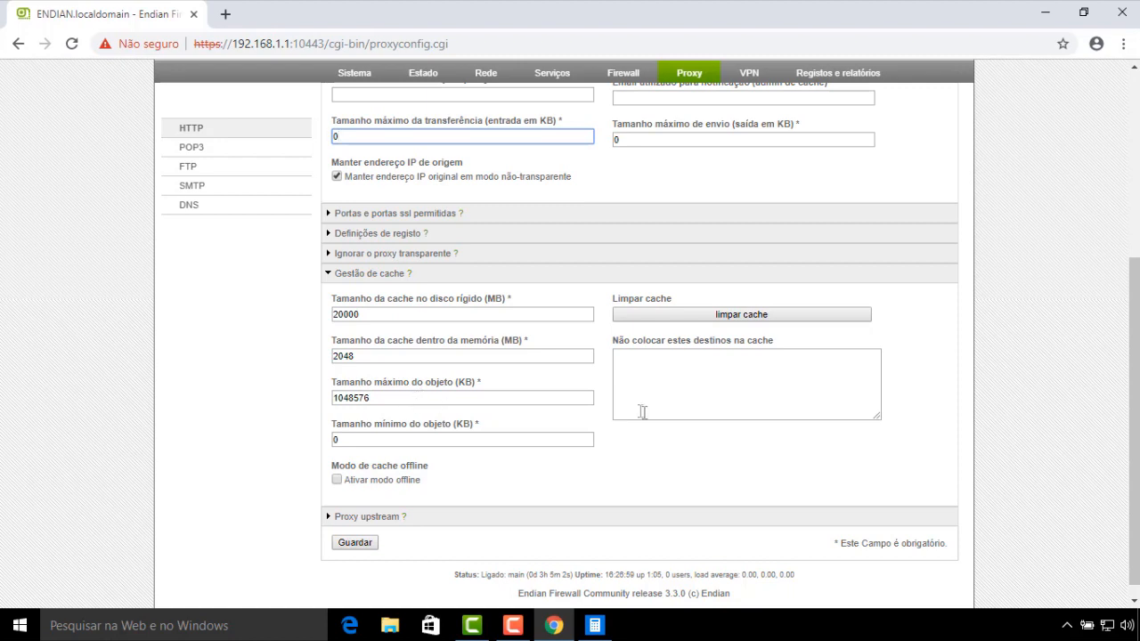
{"action": "left_click_drag", "start_coordinate": [389, 401], "coordinate": [313, 410]}
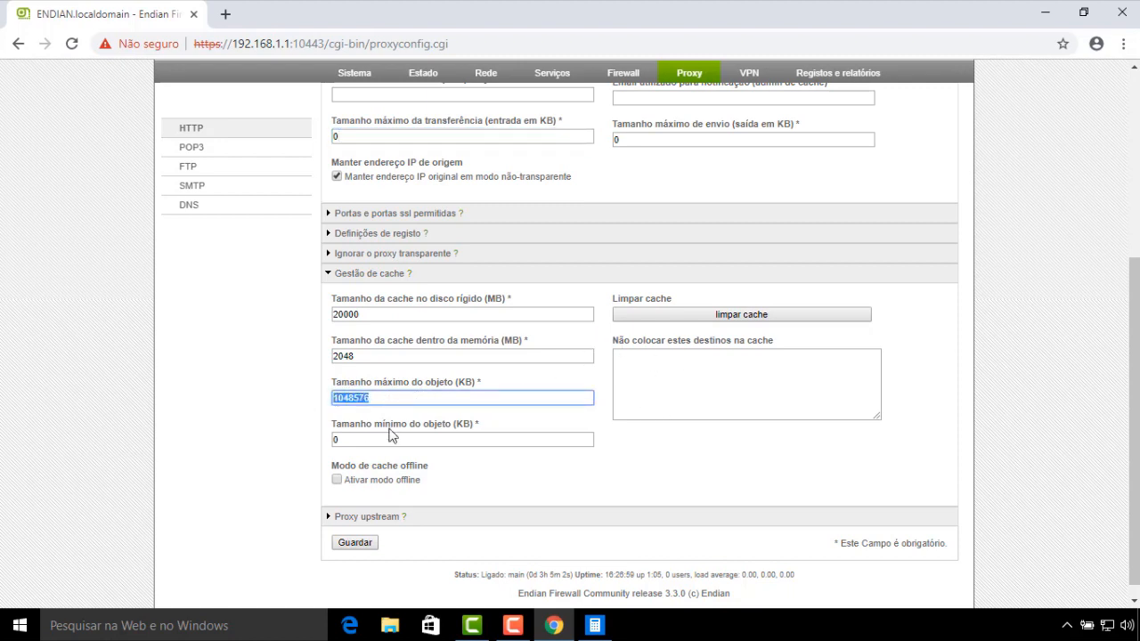
Collapse cache management, expand Proxy upstream and tick Utilizar proxy upstream
{"action": "left_click", "coordinate": [330, 275]}
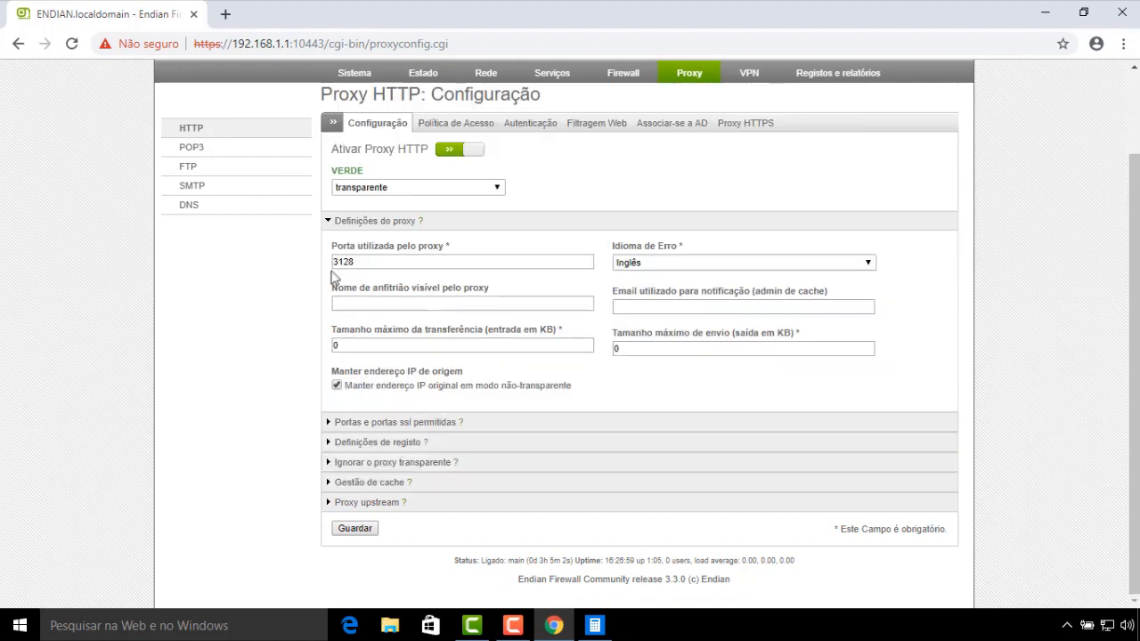
{"action": "left_click", "coordinate": [329, 503]}
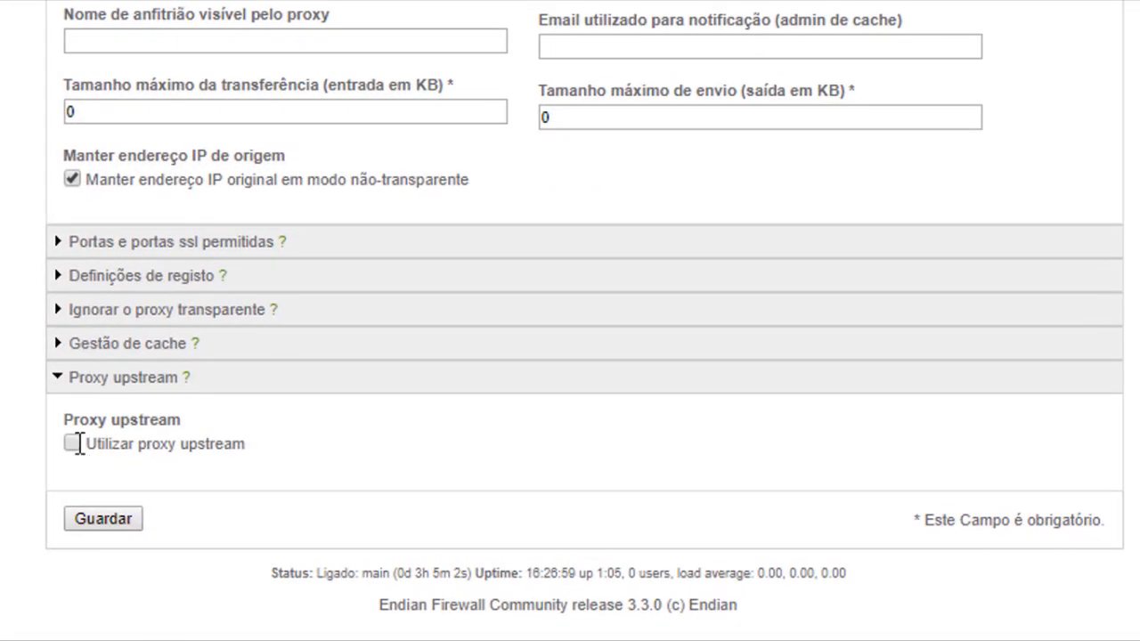
{"action": "left_click", "coordinate": [75, 441]}
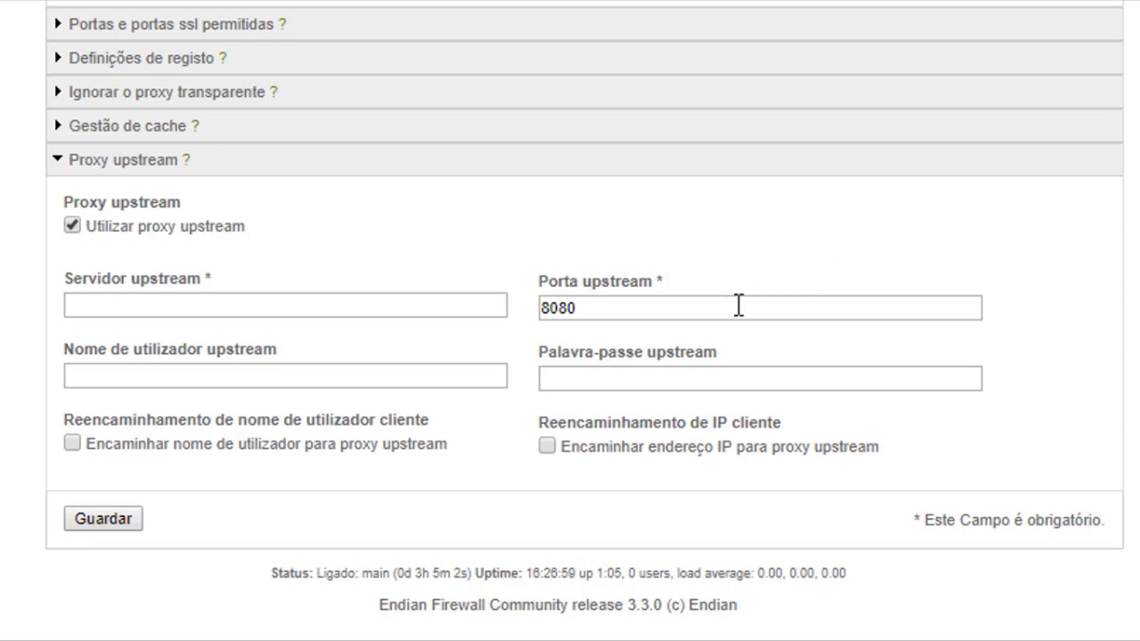
Inspect the upstream server, port 8080, username and password fields, then fold and reopen the section
{"action": "left_click", "coordinate": [118, 308]}
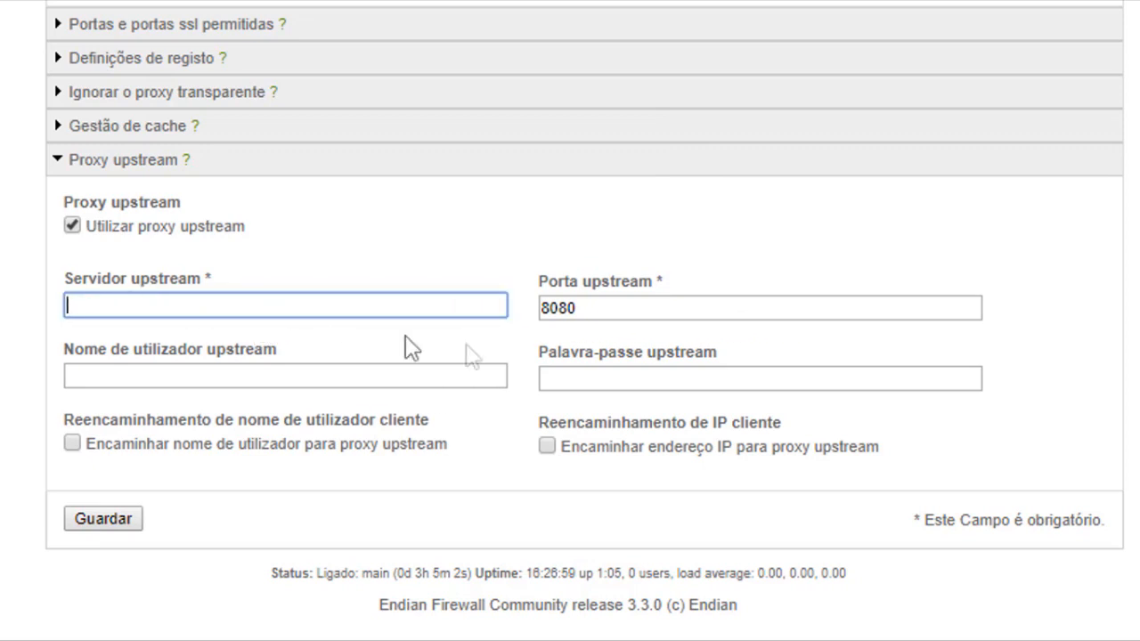
{"action": "left_click", "coordinate": [606, 313]}
{"action": "left_click", "coordinate": [379, 381]}
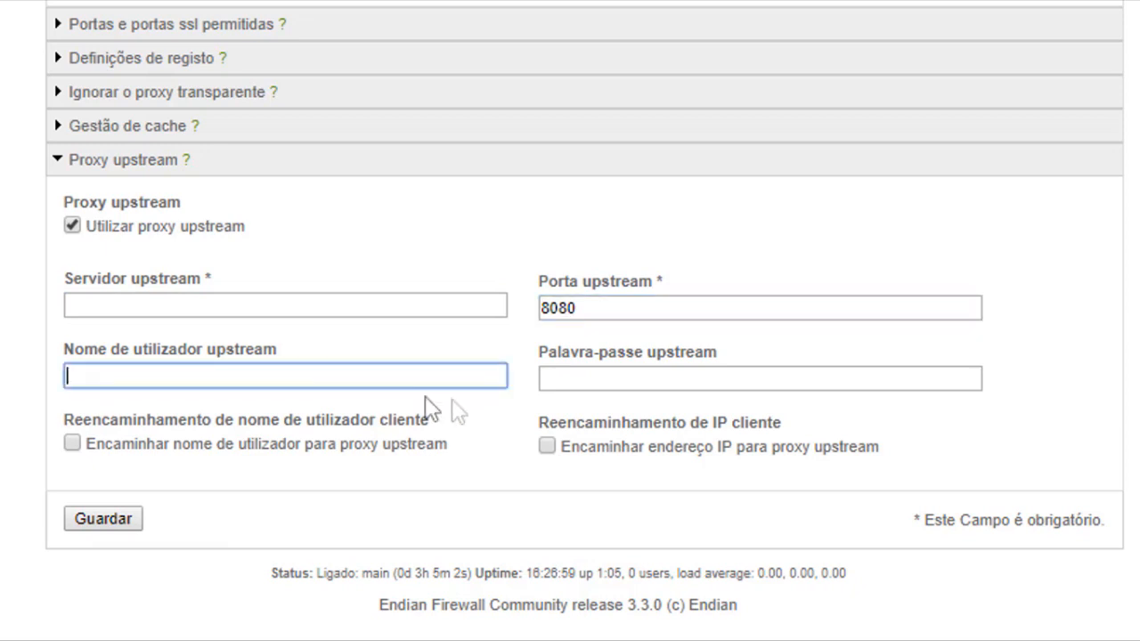
{"action": "left_click", "coordinate": [587, 385]}
{"action": "left_click", "coordinate": [441, 379]}
{"action": "left_click", "coordinate": [585, 383]}
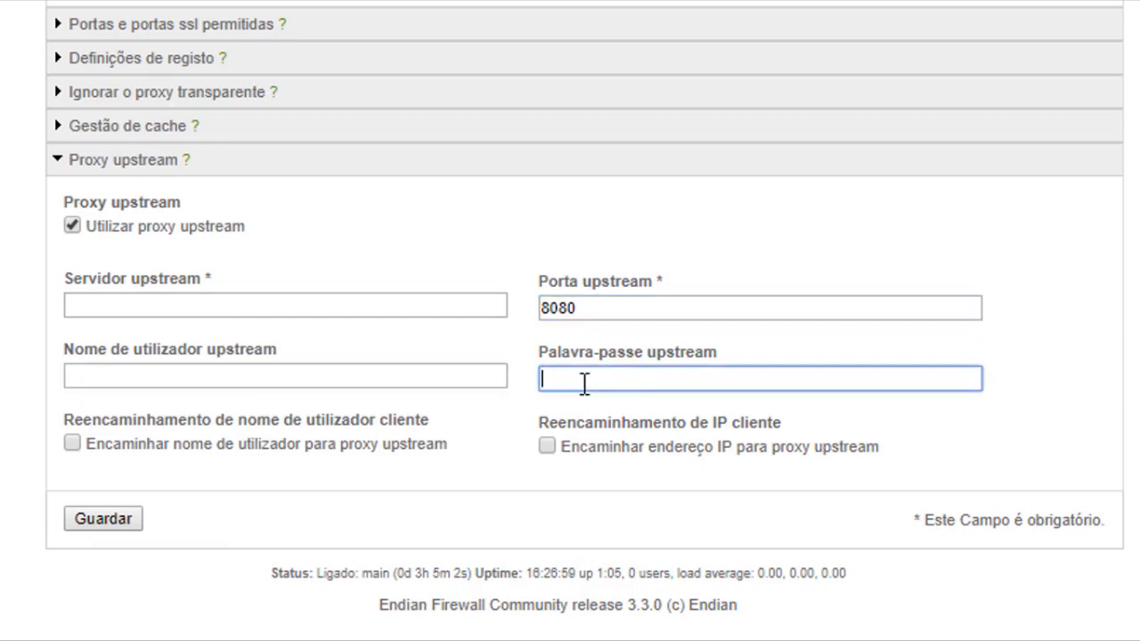
{"action": "left_click", "coordinate": [56, 161]}
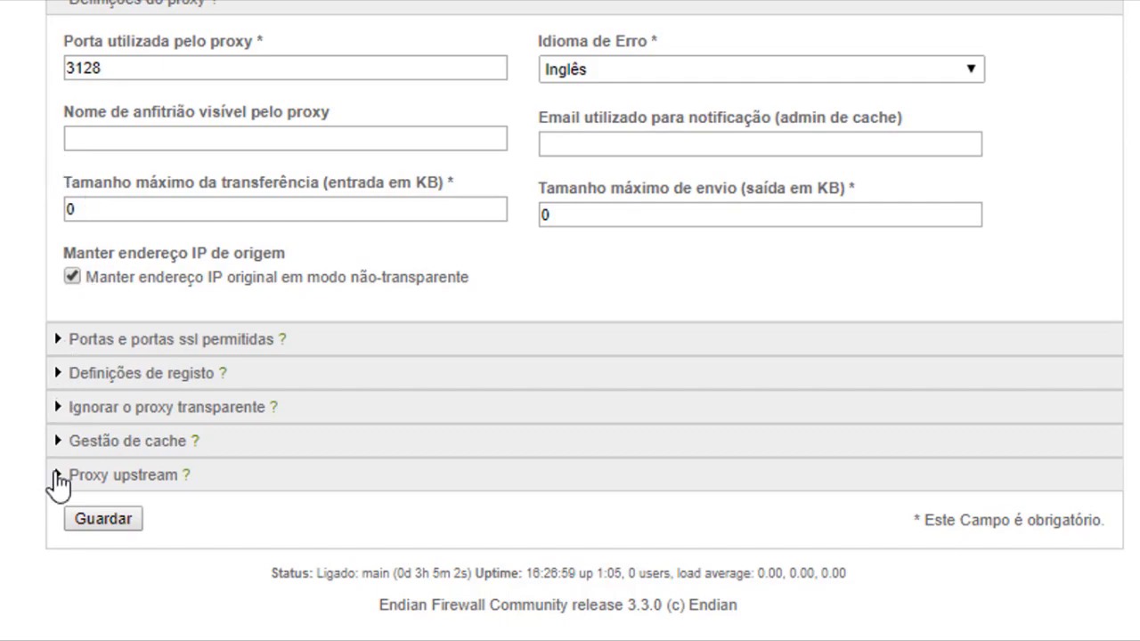
{"action": "left_click", "coordinate": [56, 477]}
Untick the upstream proxy, then save and apply the proxy configuration
{"action": "left_click", "coordinate": [72, 224]}
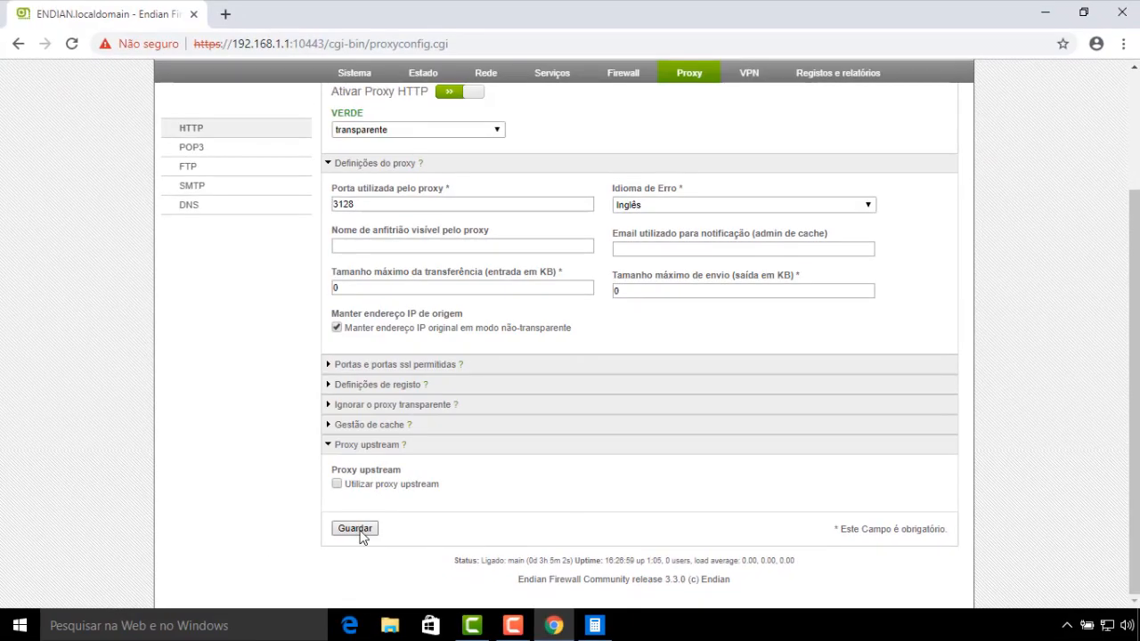
{"action": "left_click", "coordinate": [357, 529]}
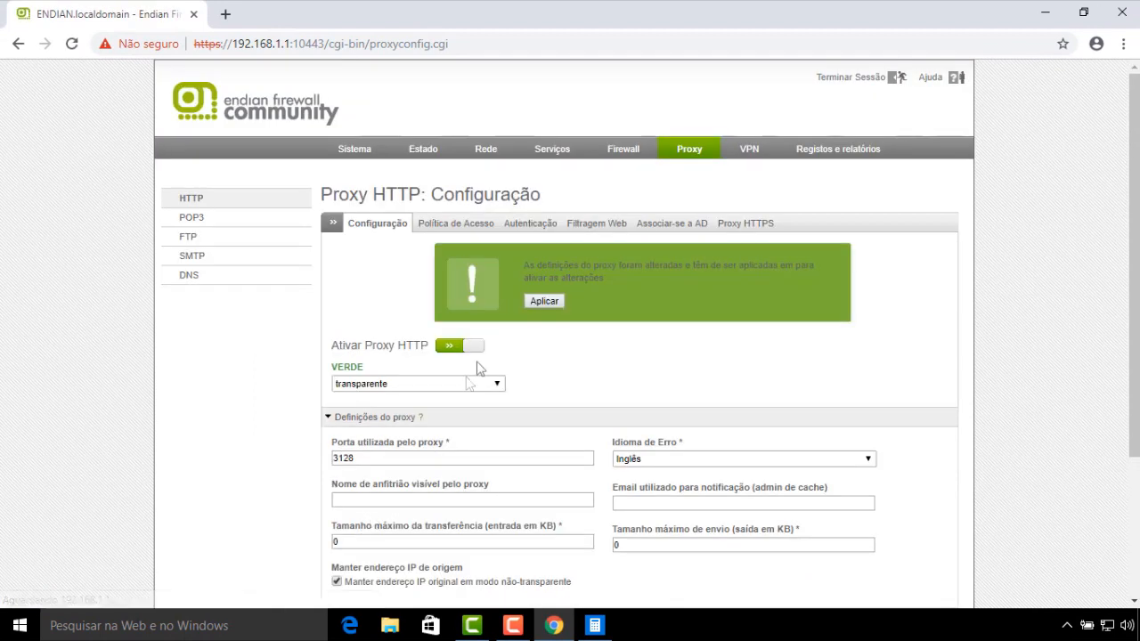
{"action": "left_click", "coordinate": [542, 301]}
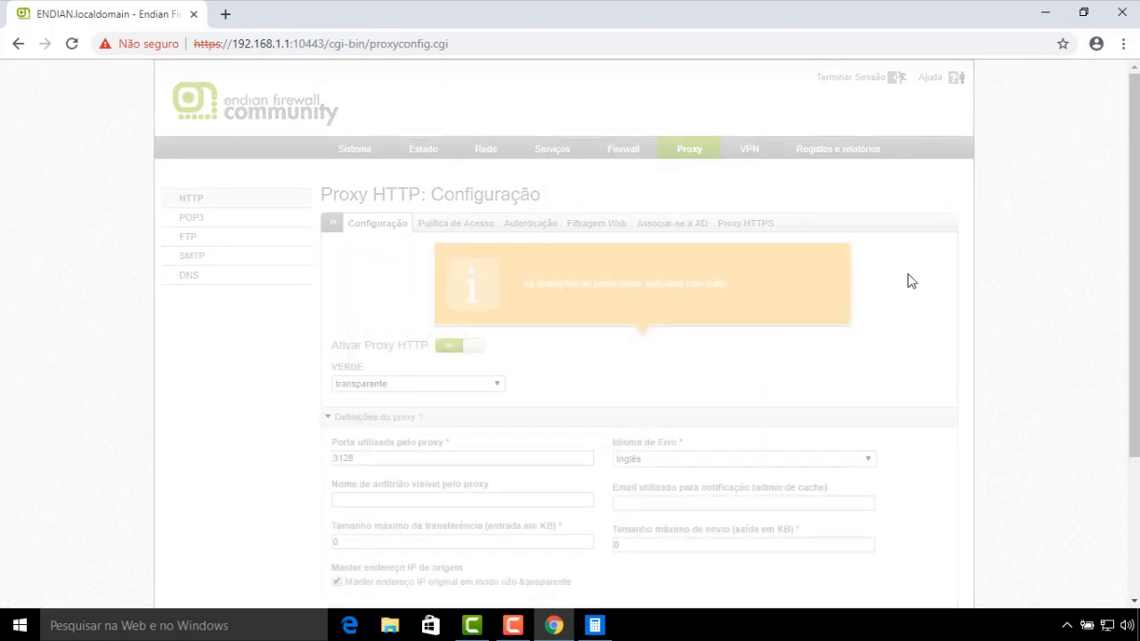
{"action": "scroll", "coordinate": [909, 285], "scroll_direction": "down", "scroll_amount": 3}
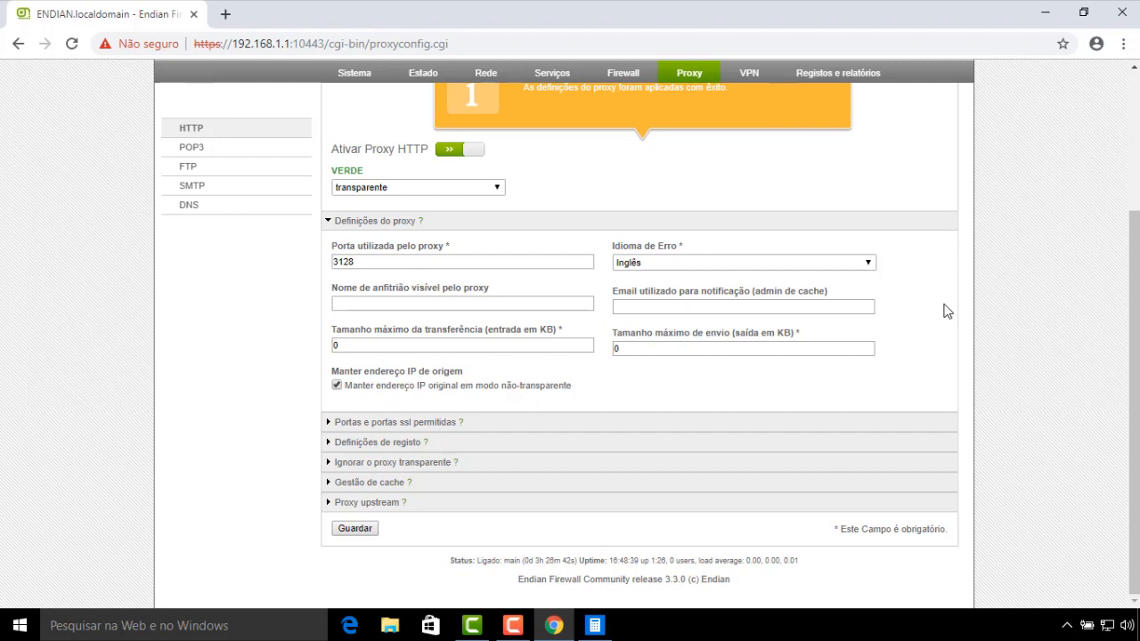
{"action": "left_click", "coordinate": [1099, 543]}
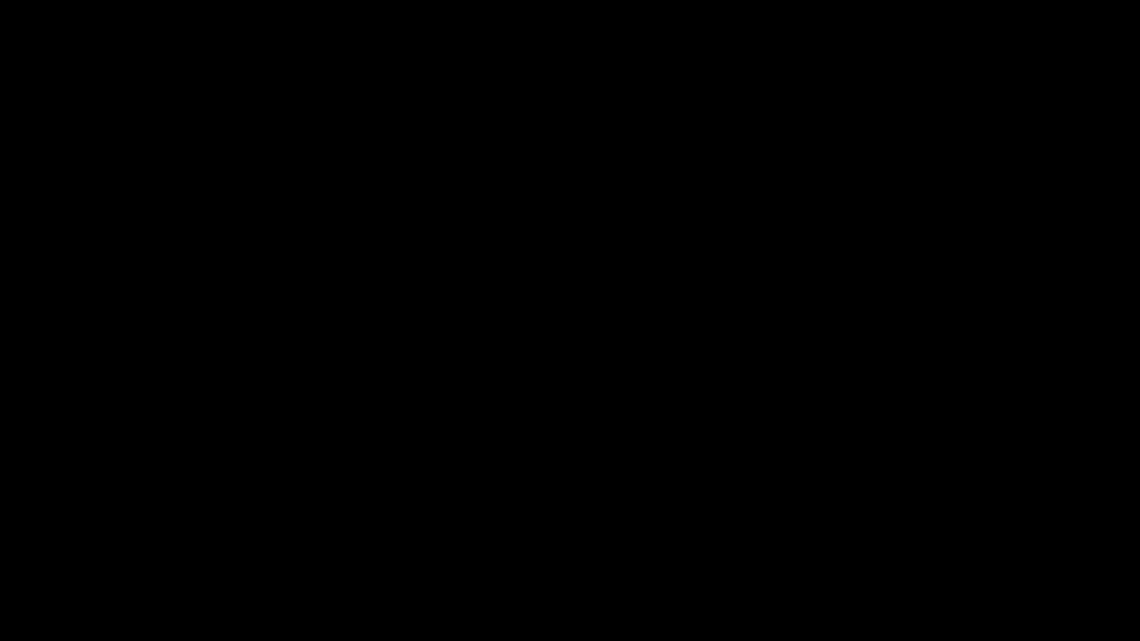